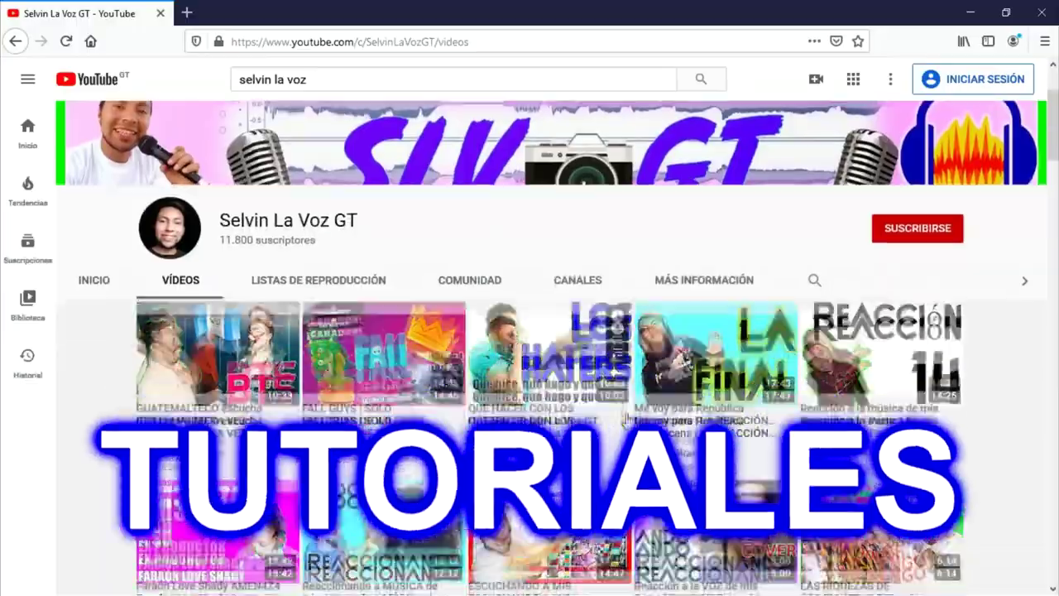
Step: Browse the channel's list of uploaded videos on YouTube
{"action": "scroll", "coordinate": [626, 420], "scroll_direction": "down", "scroll_amount": 5}
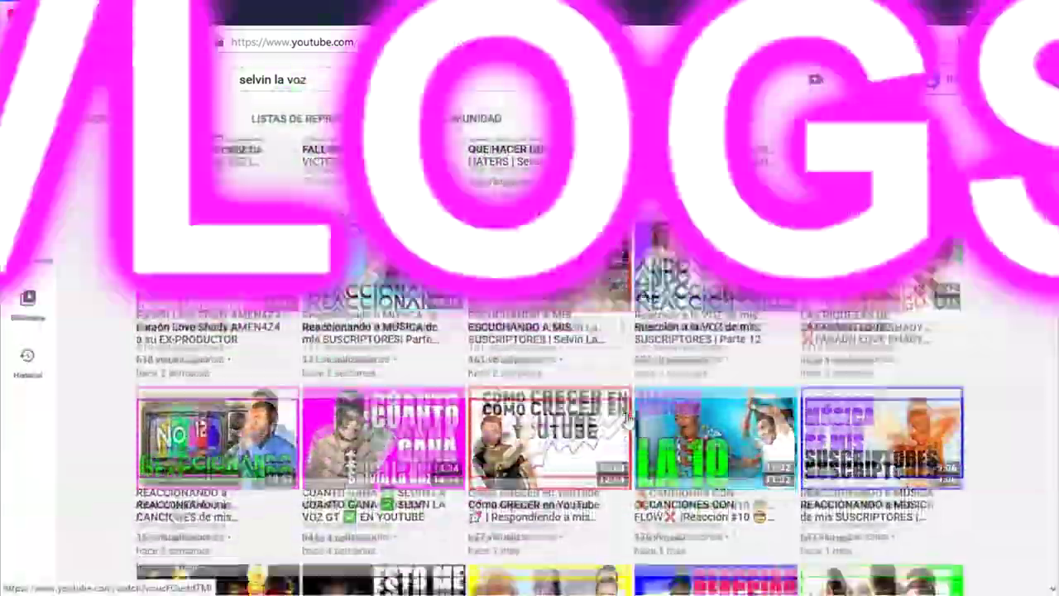
{"action": "scroll", "coordinate": [621, 417], "scroll_direction": "down", "scroll_amount": 6}
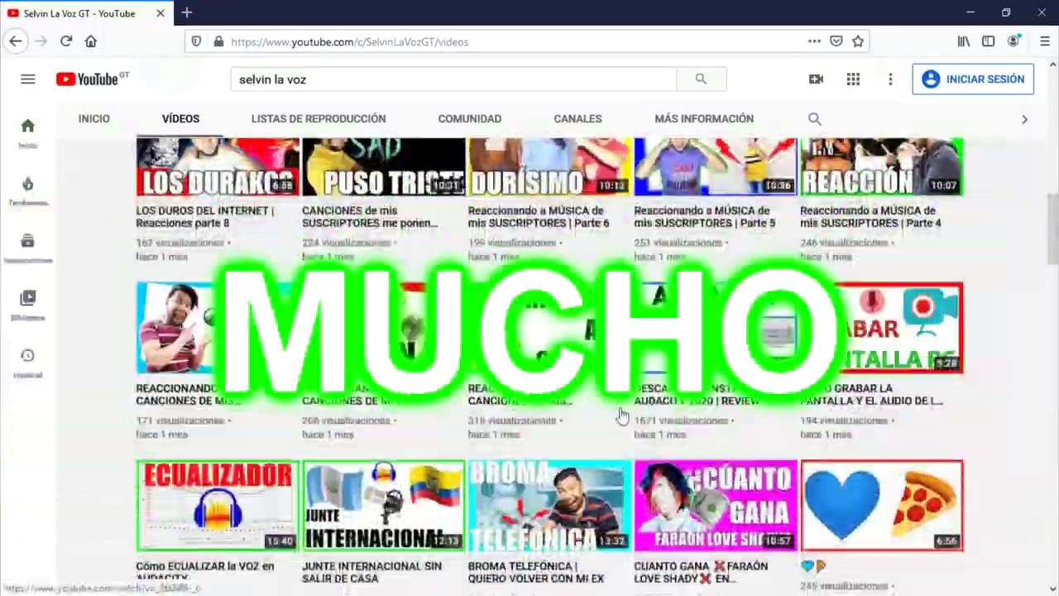
{"action": "scroll", "coordinate": [622, 417], "scroll_direction": "down", "scroll_amount": 10}
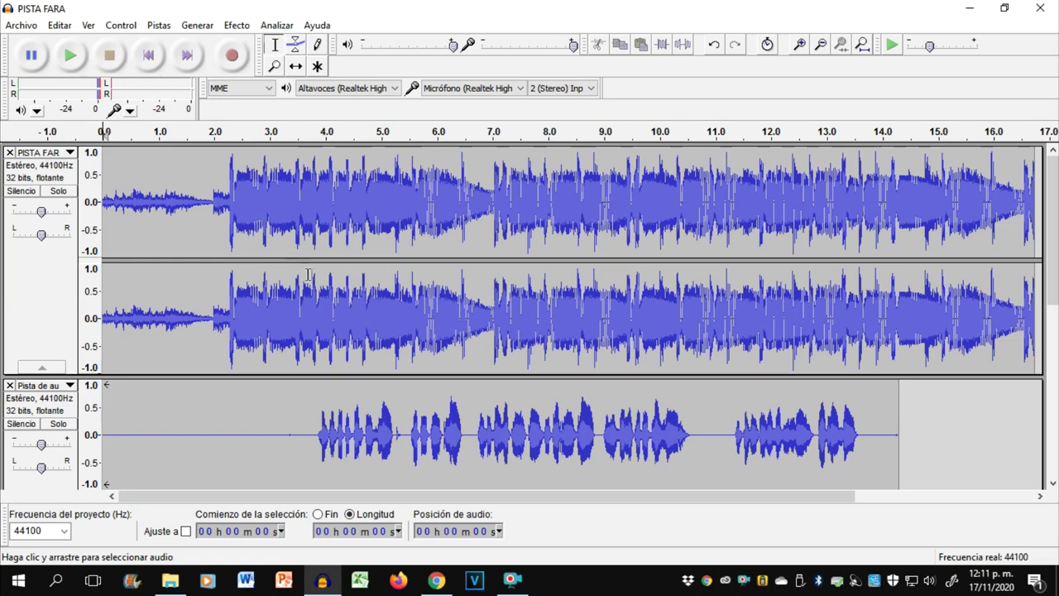
Step: Play the opening seconds of the PISTA FARA project in Audacity and stop playback
{"action": "scroll", "coordinate": [389, 361], "scroll_direction": "down", "scroll_amount": 3}
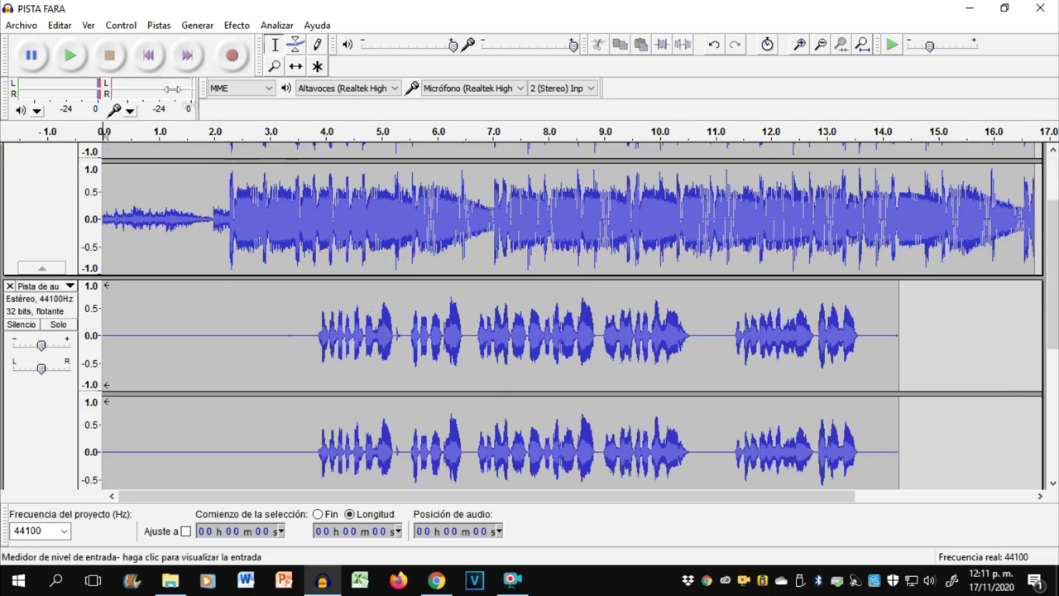
{"action": "left_click", "coordinate": [73, 57]}
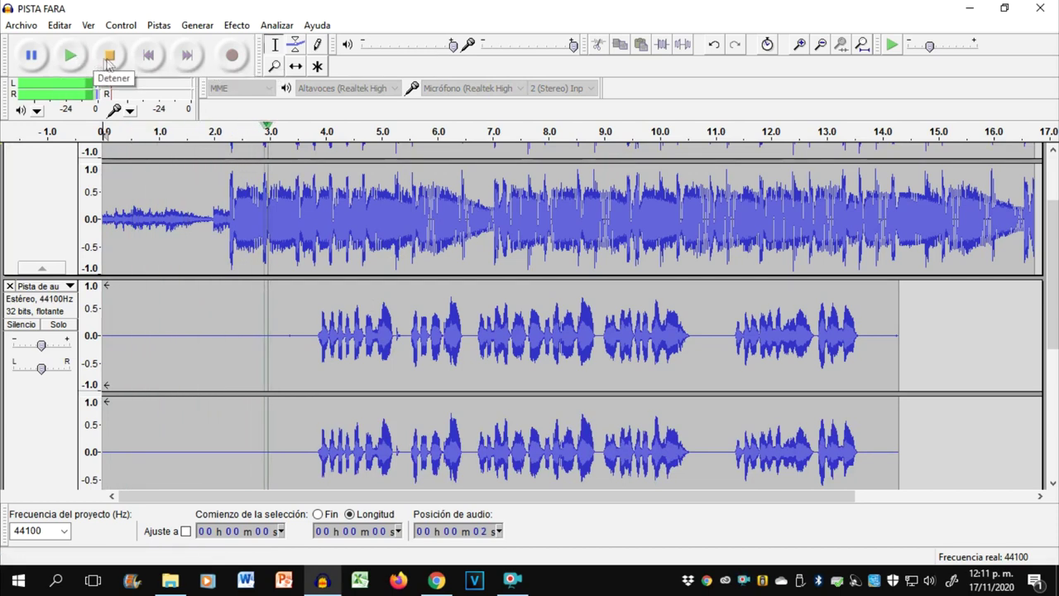
{"action": "left_click", "coordinate": [108, 58]}
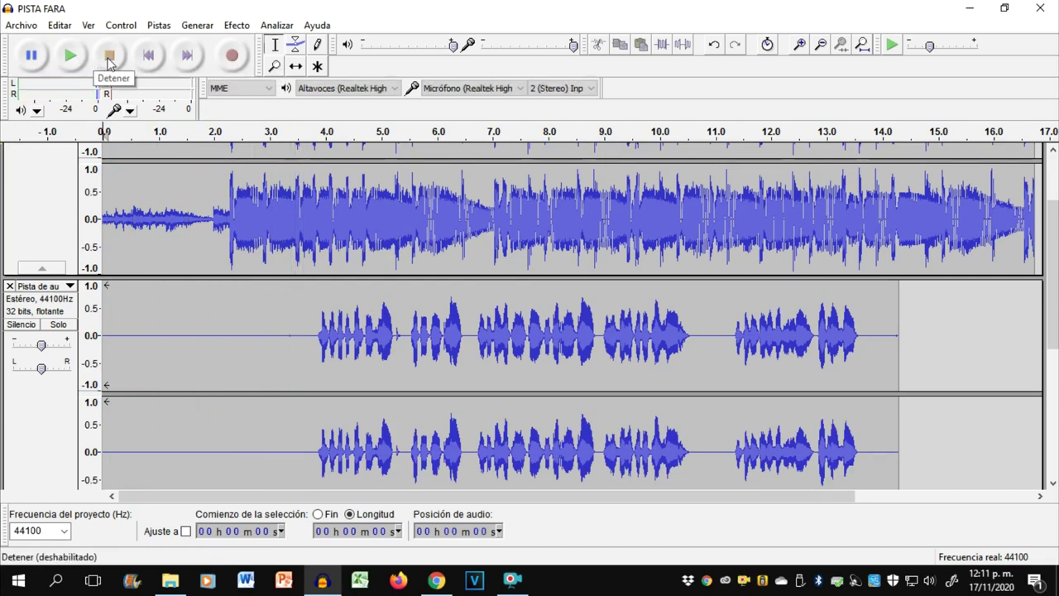
Step: Solo the main vocal track and the beat track, and listen to them together from just before the first vocal phrase
{"action": "left_click", "coordinate": [311, 339]}
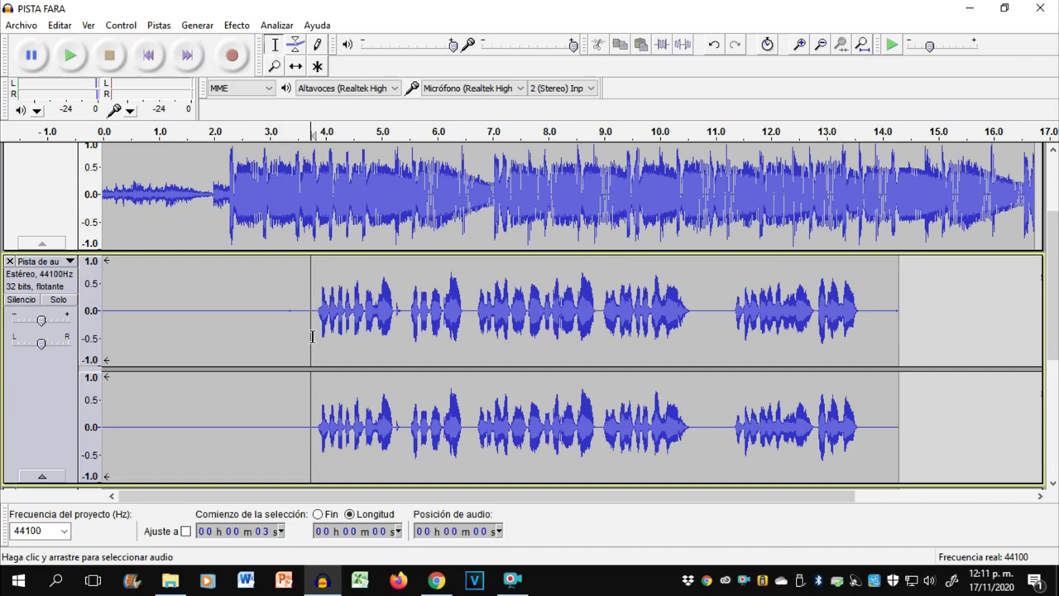
{"action": "left_click", "coordinate": [49, 298]}
{"action": "scroll", "coordinate": [49, 298], "scroll_direction": "up", "scroll_amount": 1}
{"action": "left_click", "coordinate": [58, 191]}
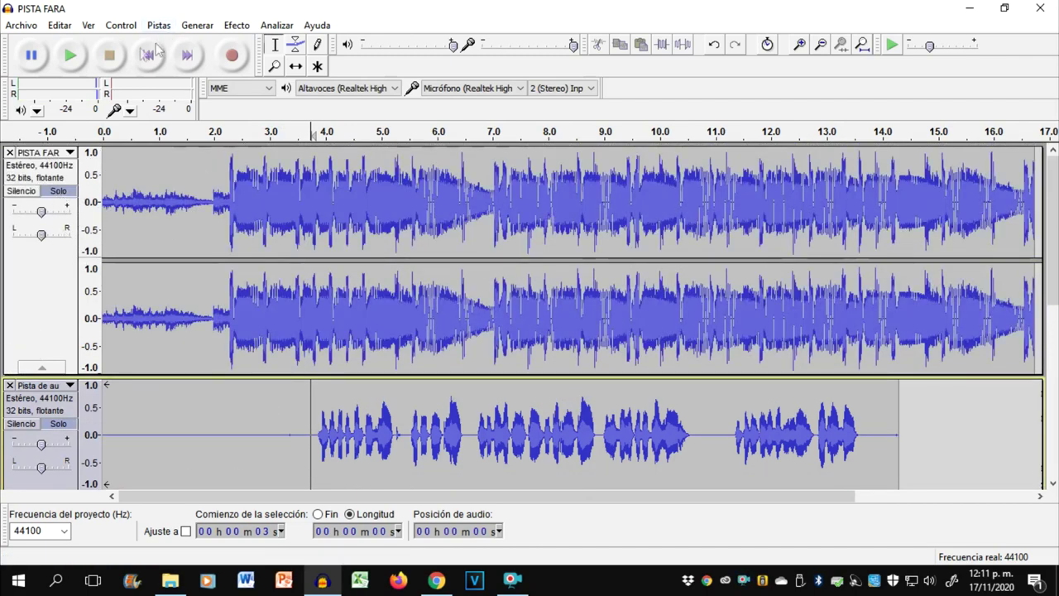
{"action": "left_click", "coordinate": [73, 55]}
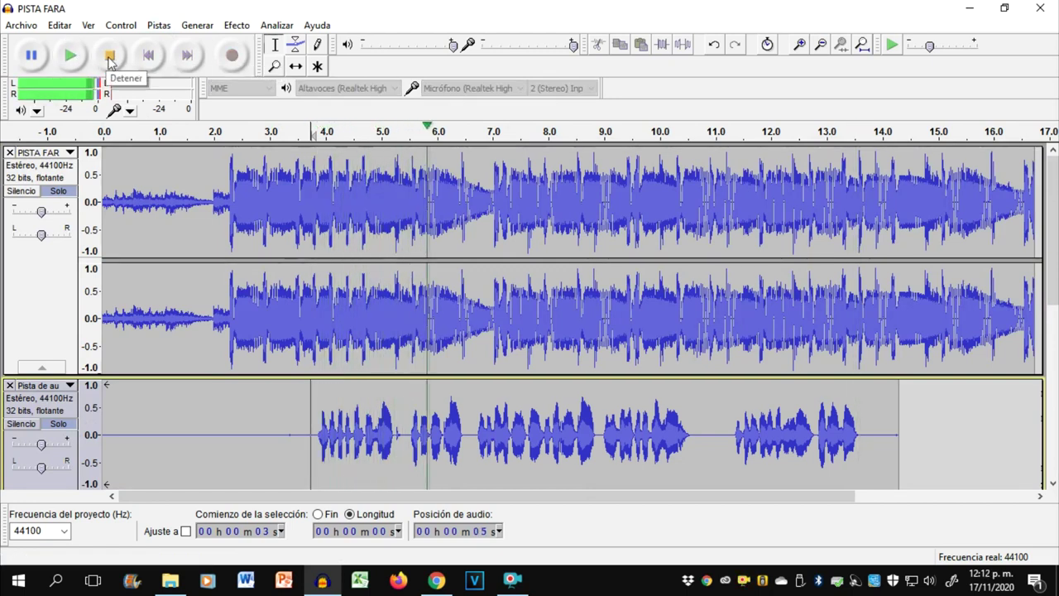
{"action": "left_click", "coordinate": [110, 58]}
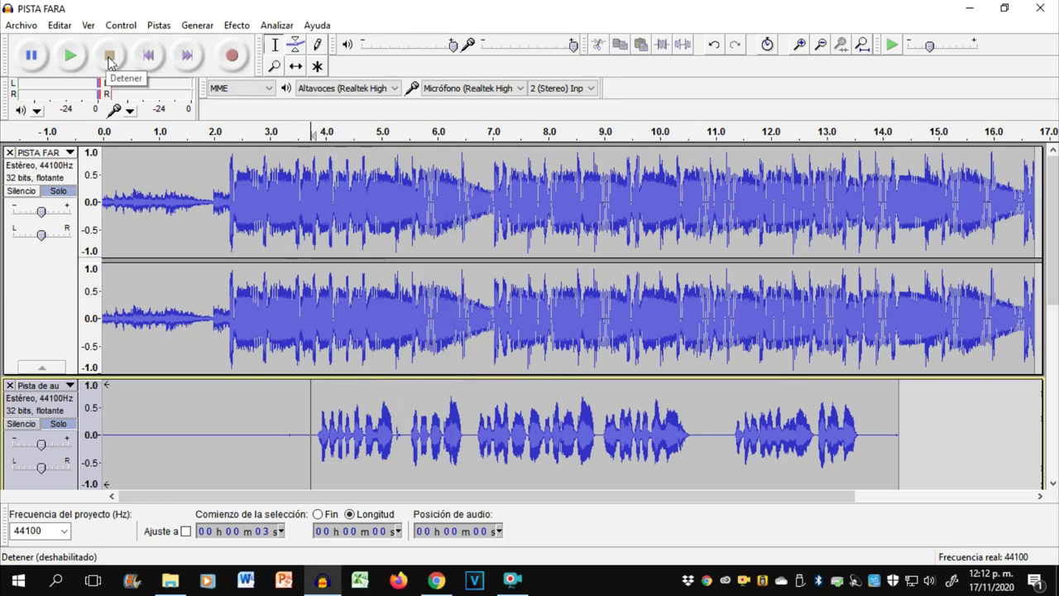
Step: Solo only the third track with the backing vocals and listen to it from about 6 seconds
{"action": "scroll", "coordinate": [664, 247], "scroll_direction": "down", "scroll_amount": 3}
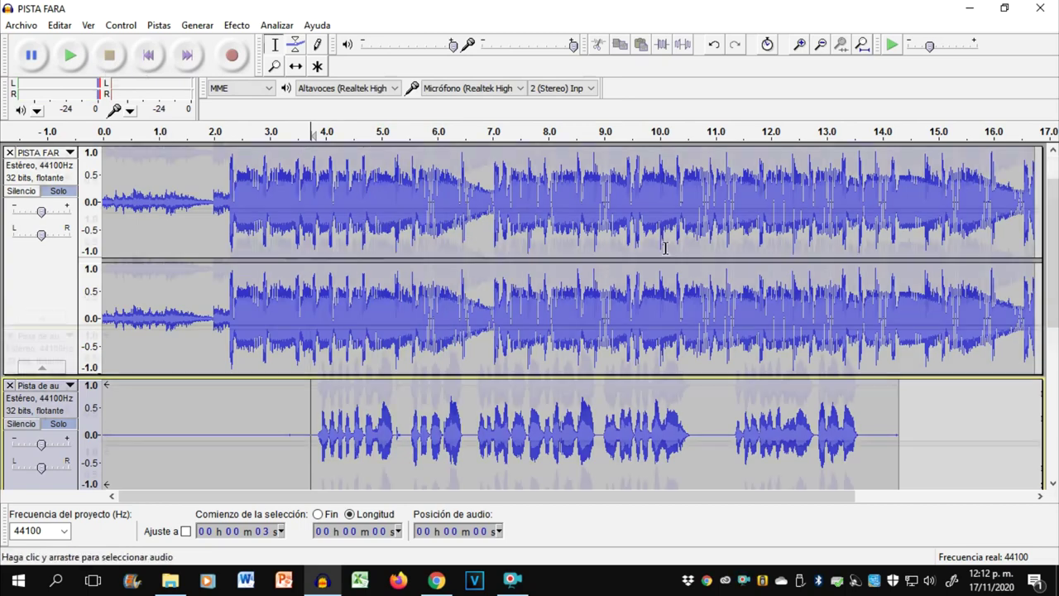
{"action": "scroll", "coordinate": [616, 333], "scroll_direction": "down", "scroll_amount": 3}
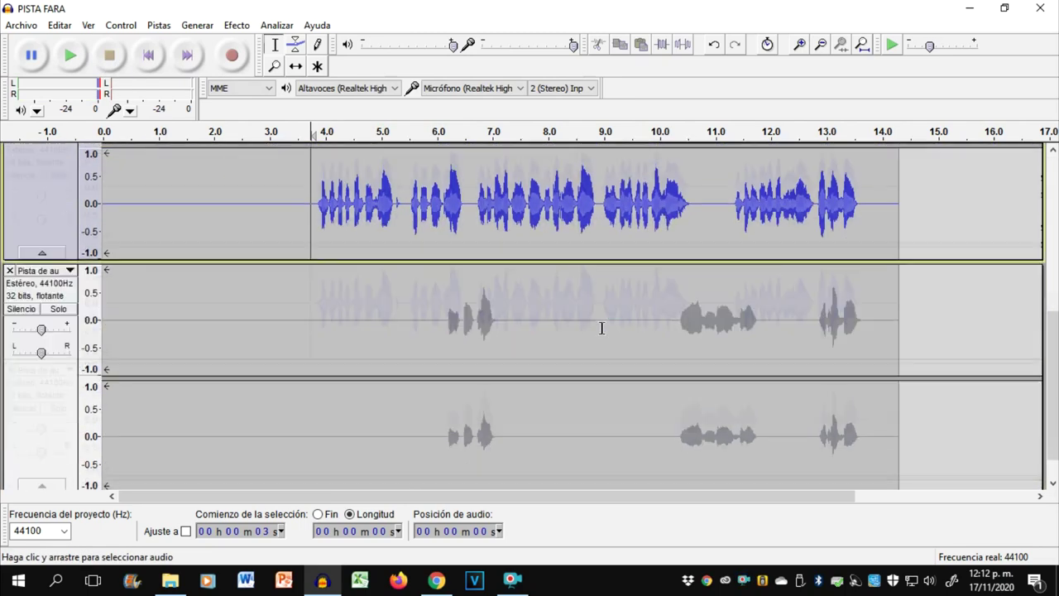
{"action": "left_click", "coordinate": [435, 338]}
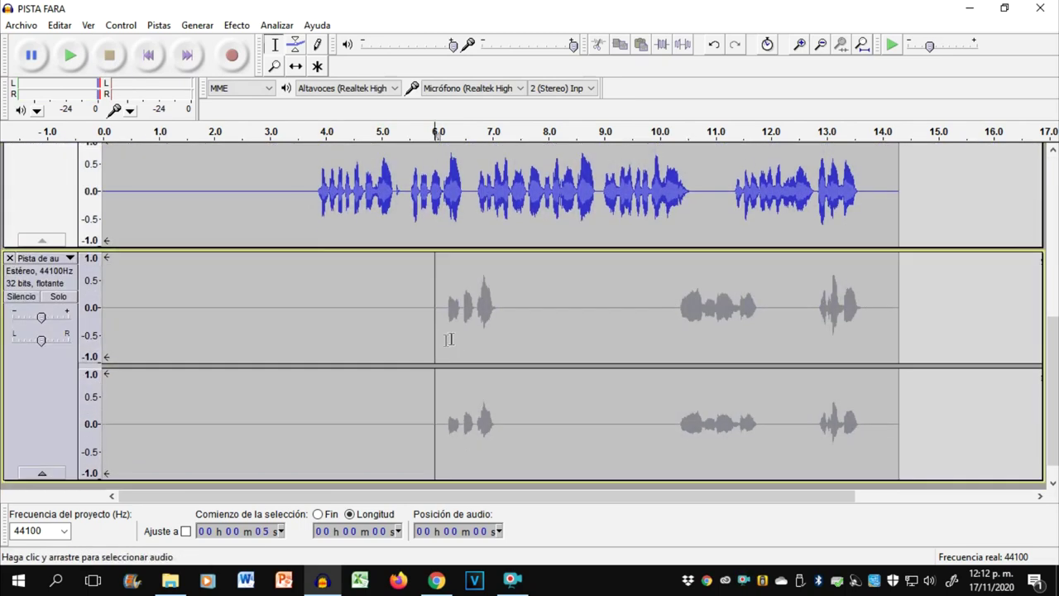
{"action": "left_click", "coordinate": [56, 297]}
{"action": "scroll", "coordinate": [90, 308], "scroll_direction": "up", "scroll_amount": 3}
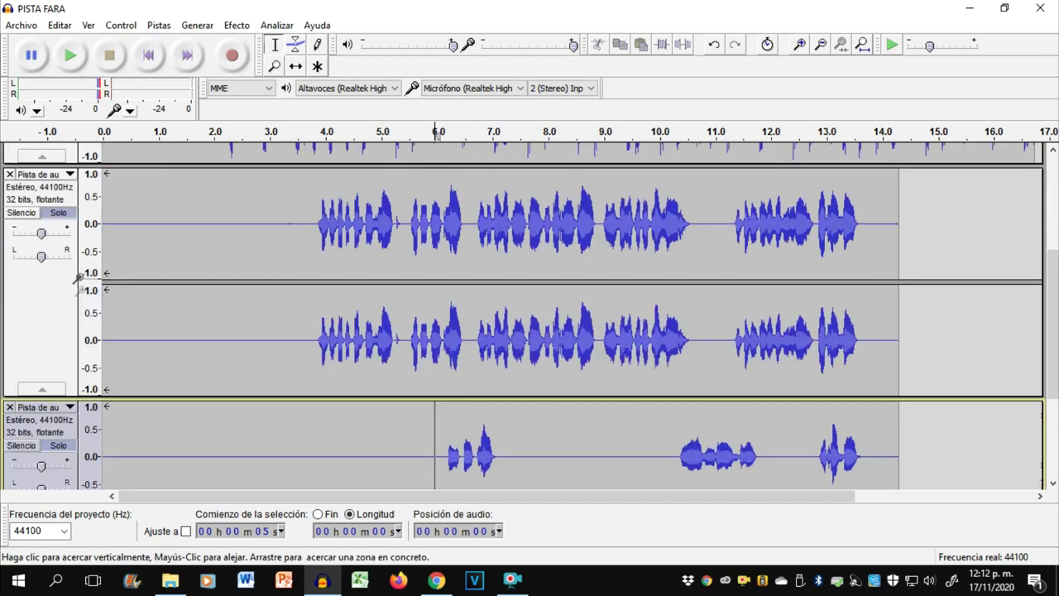
{"action": "left_click", "coordinate": [70, 55]}
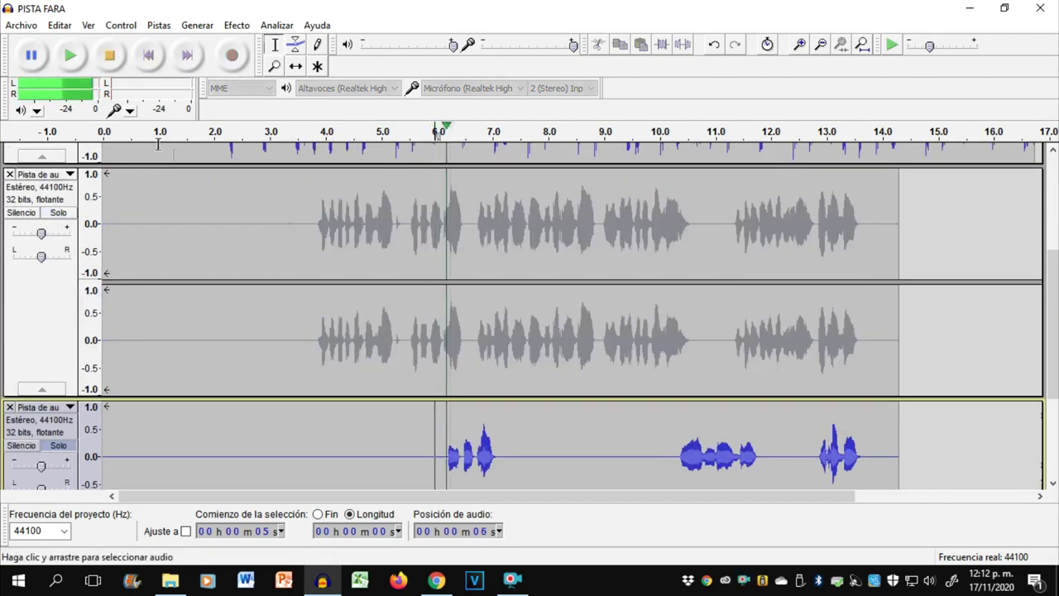
{"action": "key", "text": "space"}
{"action": "scroll", "coordinate": [442, 274], "scroll_direction": "down", "scroll_amount": 3}
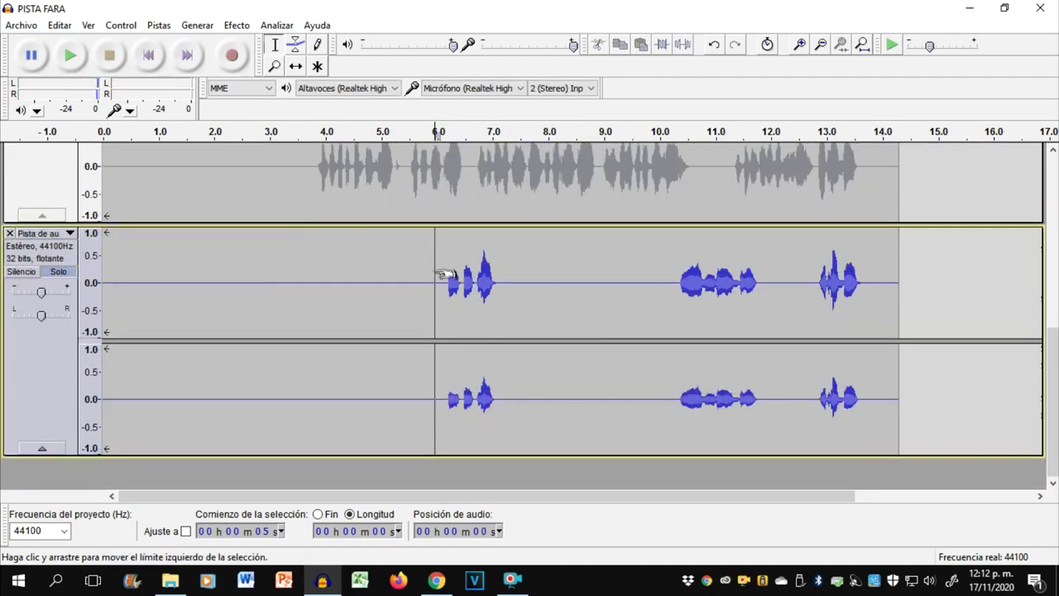
Step: Select the whole backing vocal clip and turn off solo on the tracks so that all of them play
{"action": "double_click", "coordinate": [467, 328]}
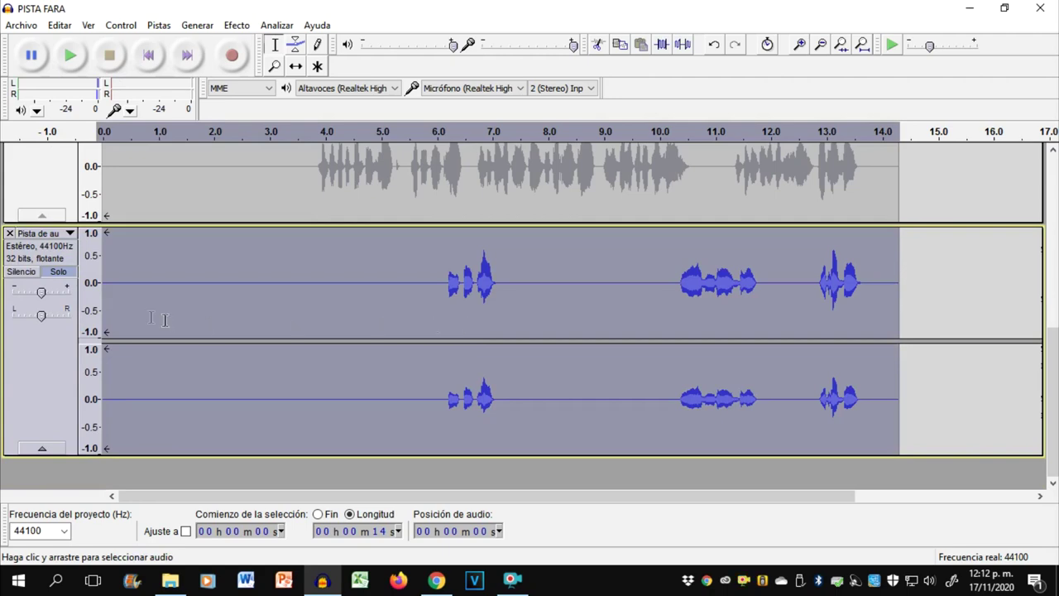
{"action": "left_click", "coordinate": [22, 272]}
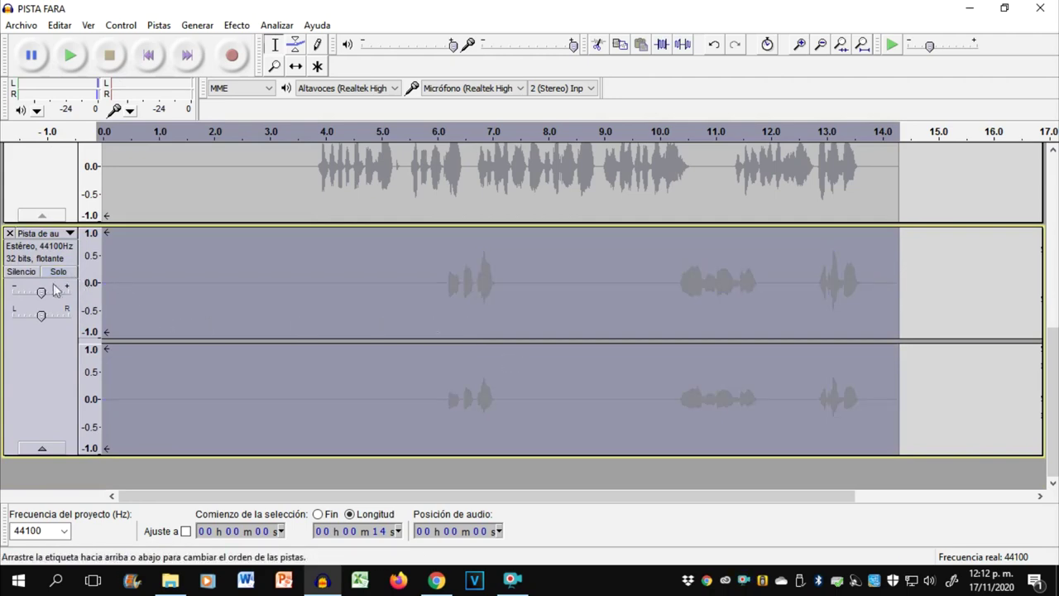
{"action": "scroll", "coordinate": [53, 283], "scroll_direction": "up", "scroll_amount": 5}
{"action": "left_click", "coordinate": [64, 157]}
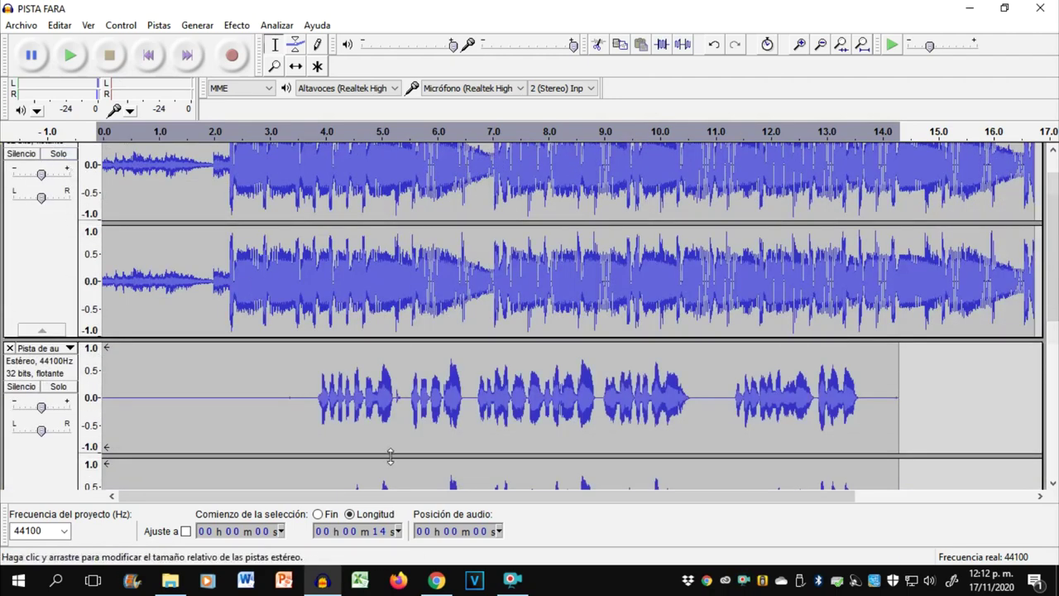
Step: Select the first backing vocal phrase, from about 6.0 to 7.2 seconds, and duplicate it onto its own track
{"action": "scroll", "coordinate": [480, 330], "scroll_direction": "down", "scroll_amount": 5}
{"action": "left_click", "coordinate": [441, 294]}
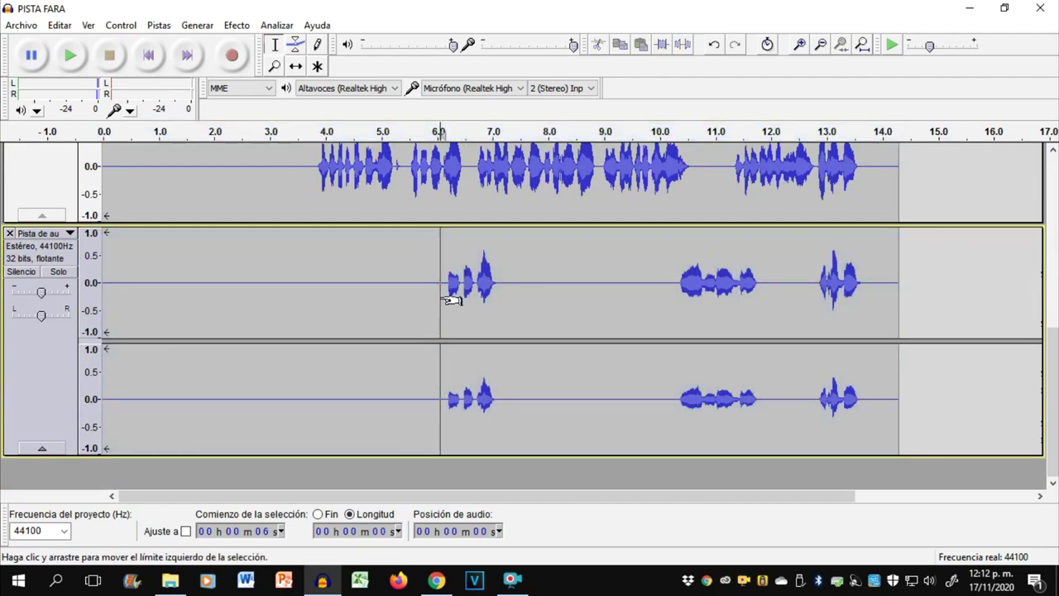
{"action": "left_click_drag", "start_coordinate": [447, 300], "coordinate": [512, 312]}
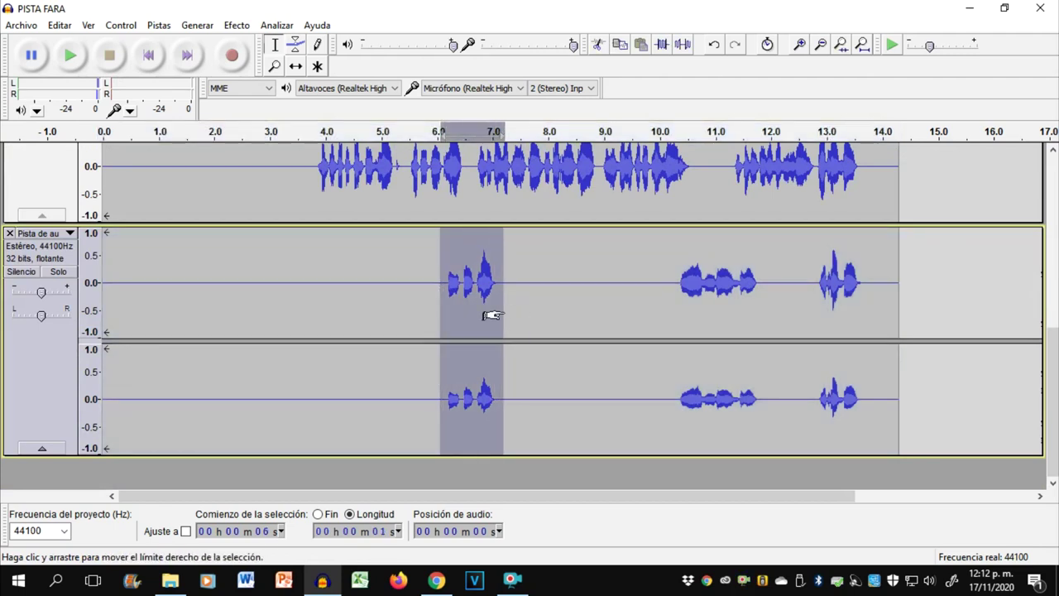
{"action": "left_click", "coordinate": [60, 26]}
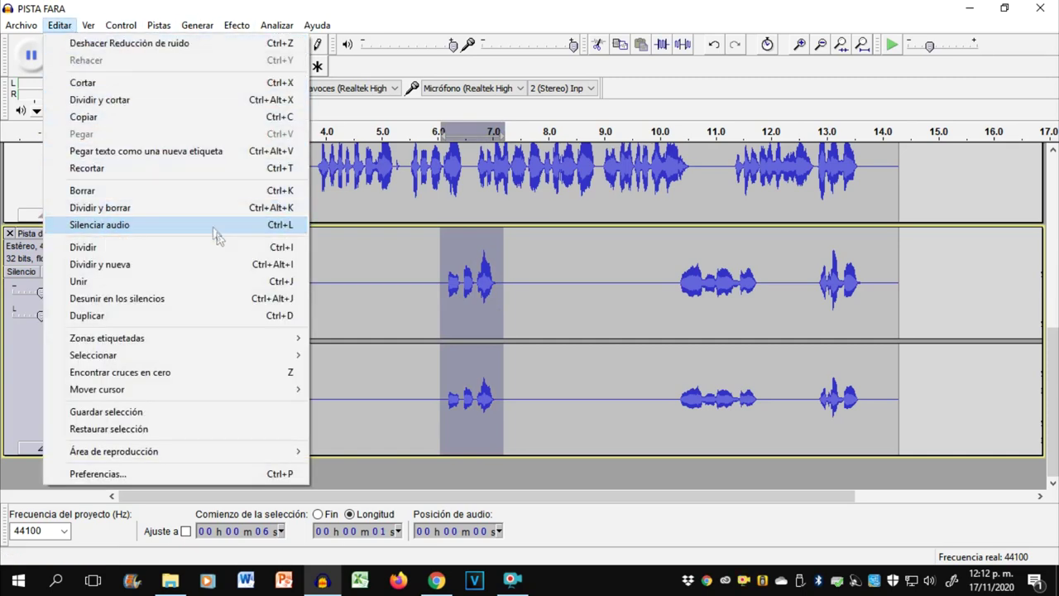
{"action": "left_click", "coordinate": [276, 315]}
Step: Normalize the duplicated phrase to a maximum amplitude of -3.0 dB with DC offset removal enabled
{"action": "scroll", "coordinate": [455, 303], "scroll_direction": "down", "scroll_amount": 5}
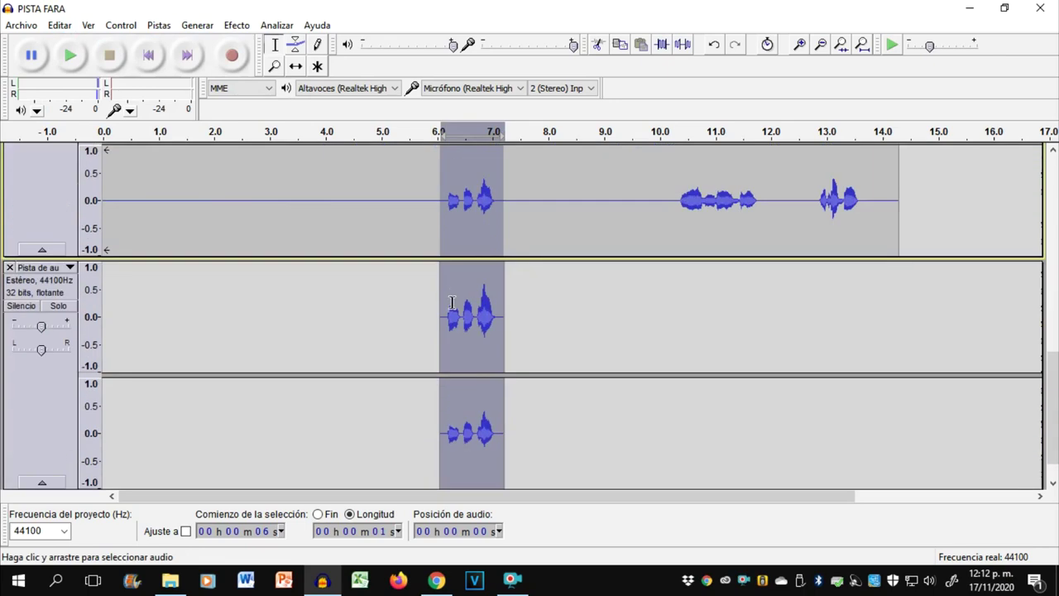
{"action": "left_click", "coordinate": [237, 24]}
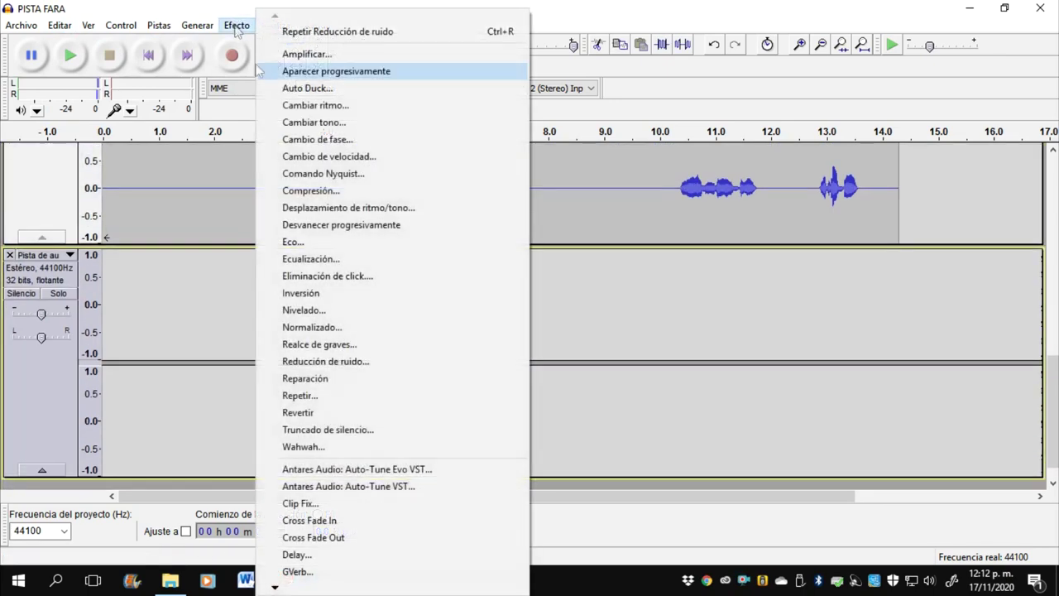
{"action": "left_click", "coordinate": [334, 330]}
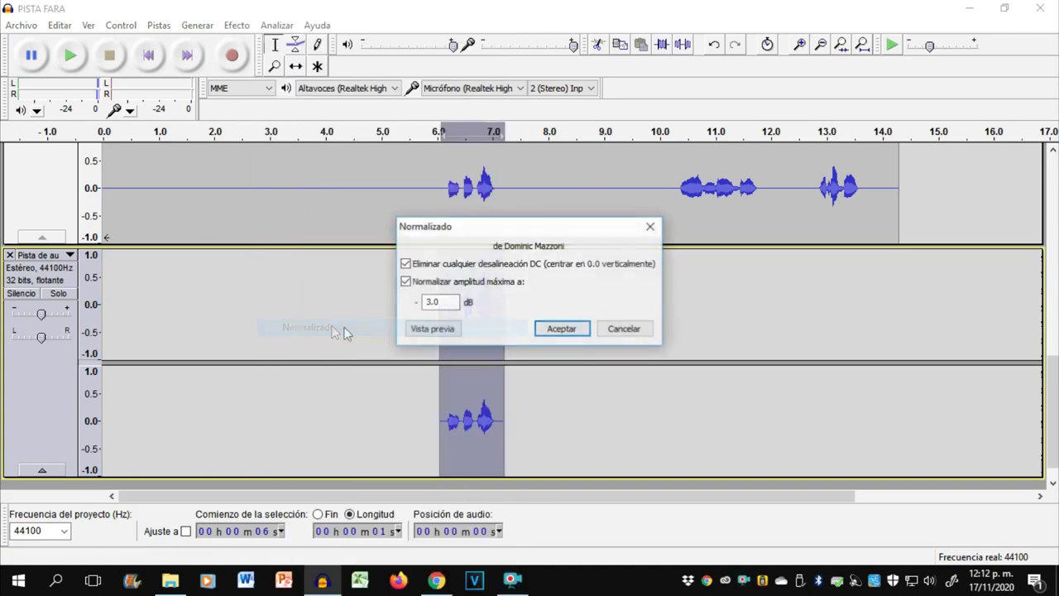
{"action": "left_click", "coordinate": [562, 329]}
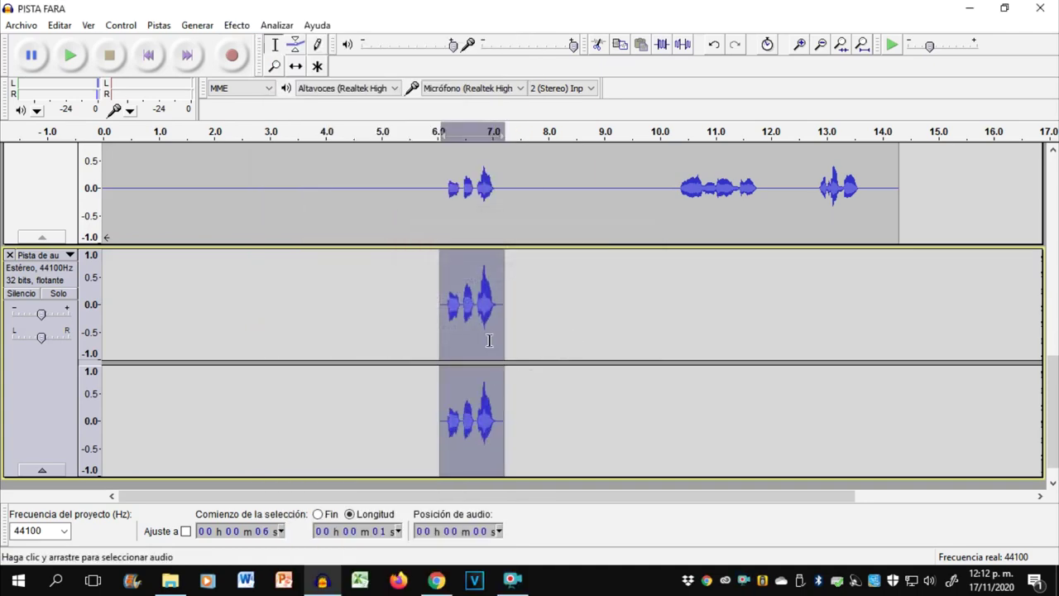
Step: Apply the Leveling effect (Nivelado) to the duplicated backing vocal phrase
{"action": "left_click", "coordinate": [236, 25]}
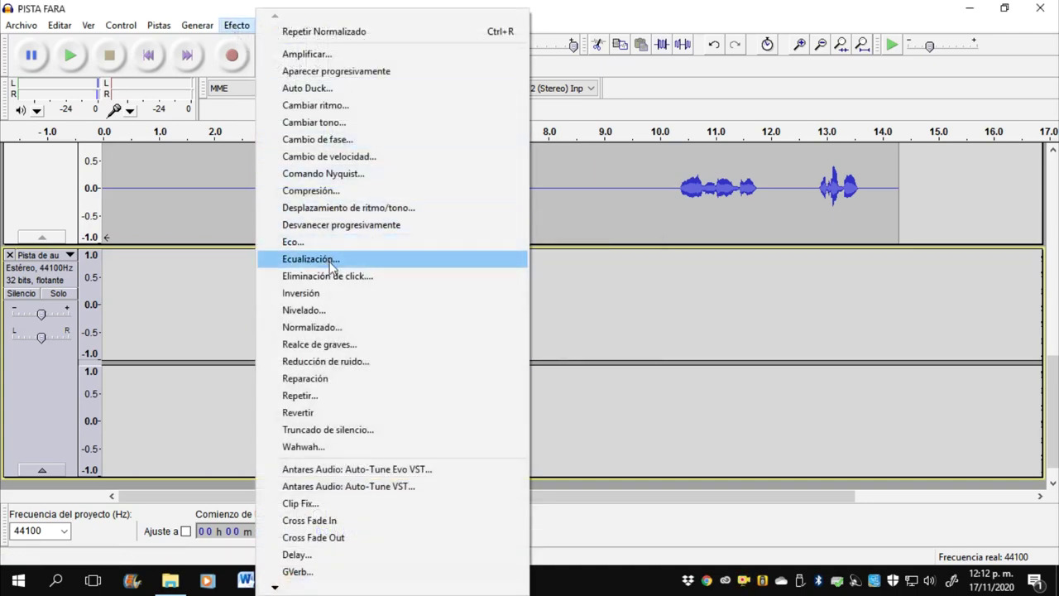
{"action": "left_click", "coordinate": [331, 309]}
{"action": "left_click", "coordinate": [546, 350]}
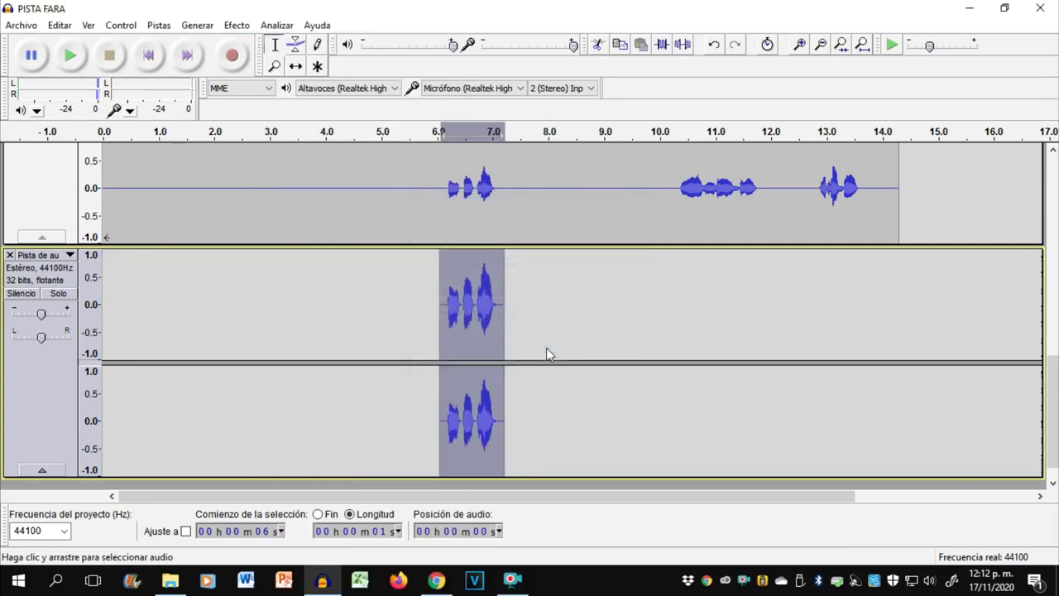
Step: Equalize the duplicated phrase with the Telephone curve, lowered to about -2 dB near 1000 Hz, previewing it before applying
{"action": "left_click", "coordinate": [237, 25]}
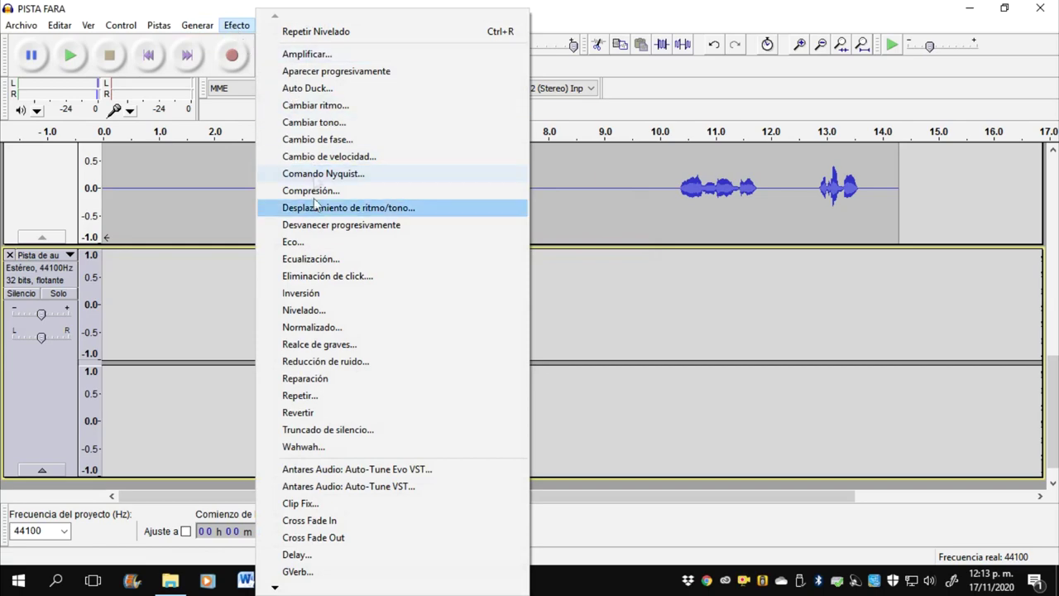
{"action": "left_click", "coordinate": [321, 260]}
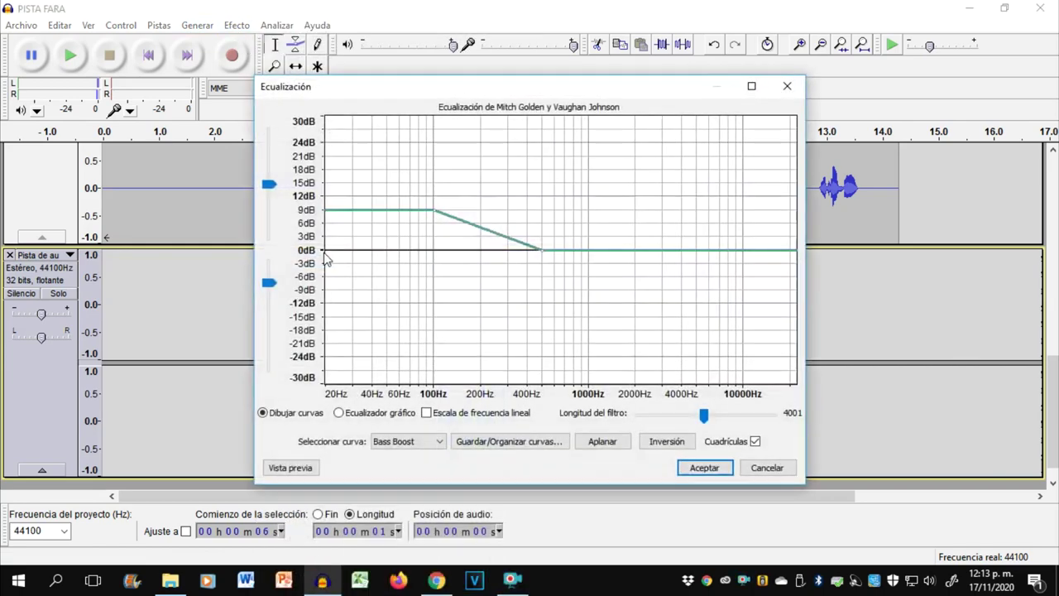
{"action": "left_click", "coordinate": [430, 444]}
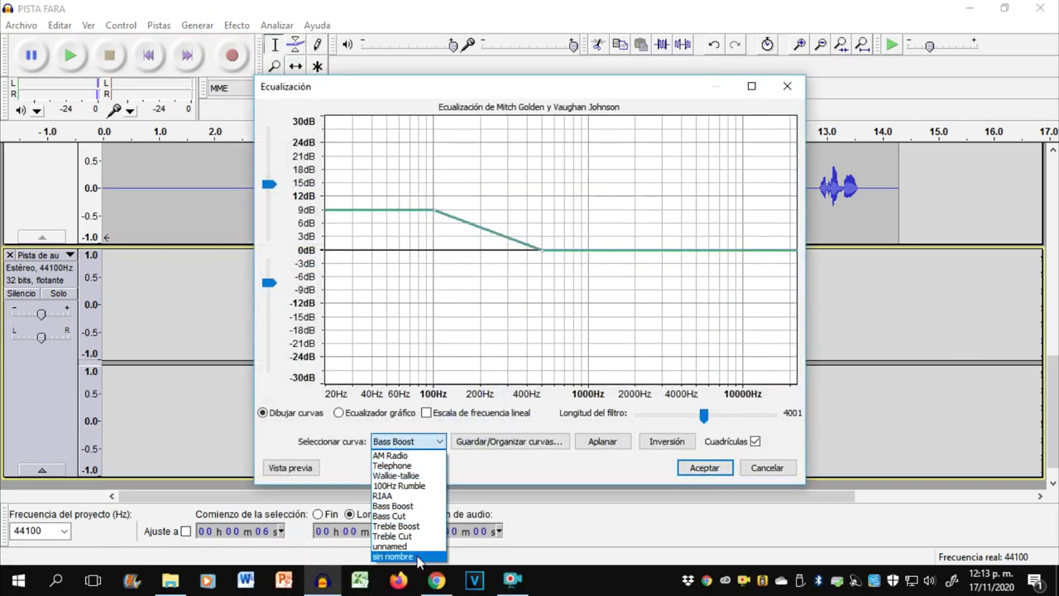
{"action": "left_click", "coordinate": [418, 465]}
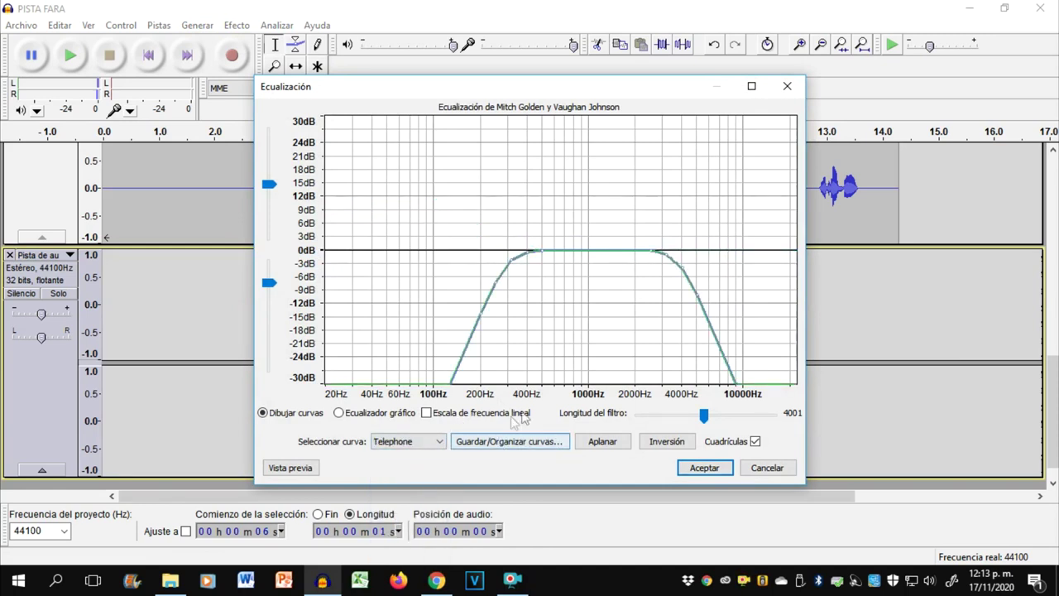
{"action": "left_click_drag", "start_coordinate": [603, 257], "coordinate": [596, 266]}
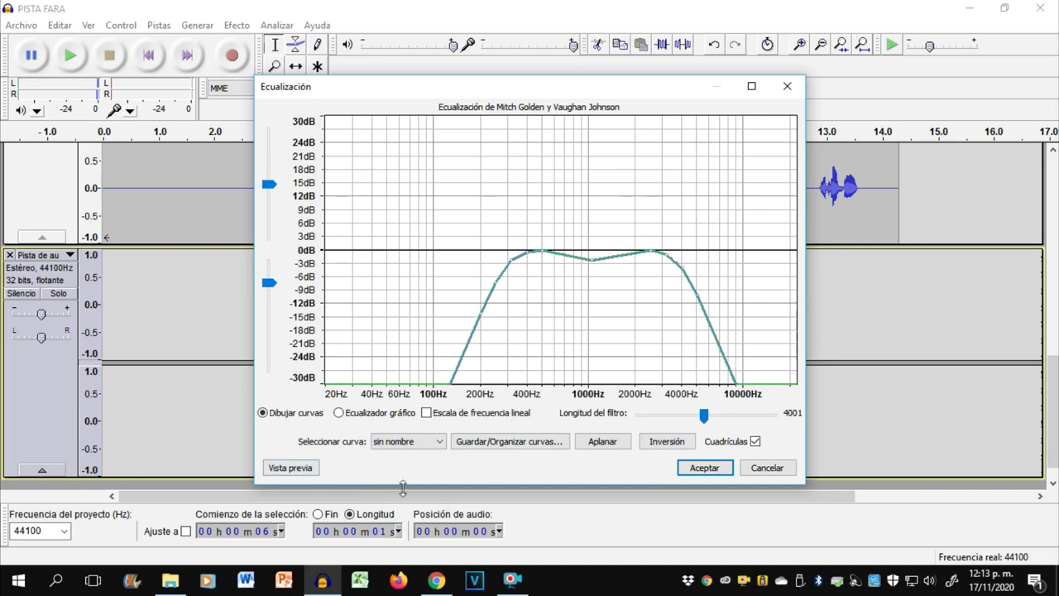
{"action": "left_click", "coordinate": [299, 470]}
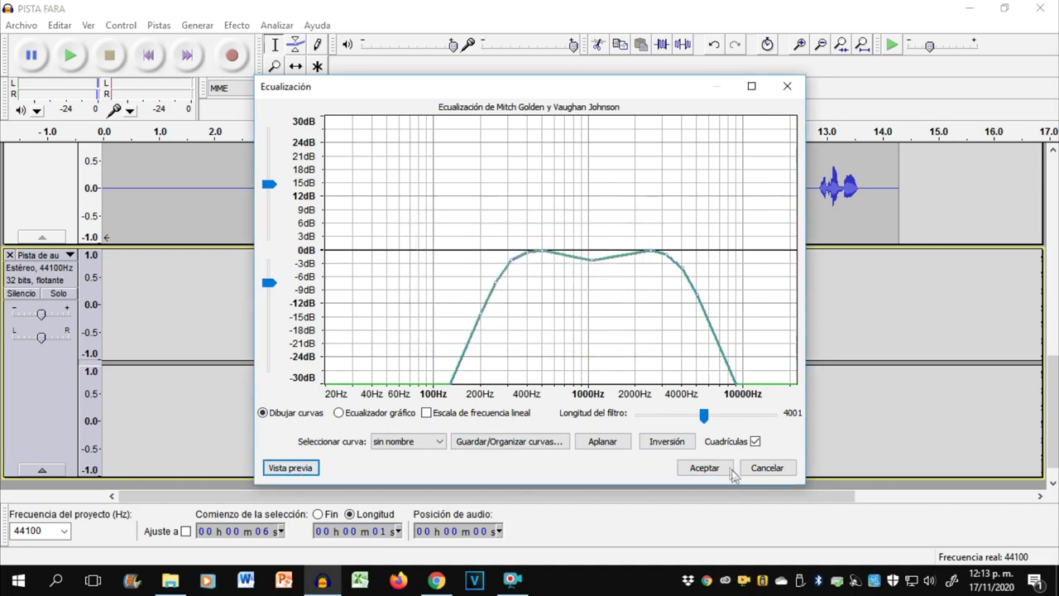
{"action": "left_click", "coordinate": [705, 468]}
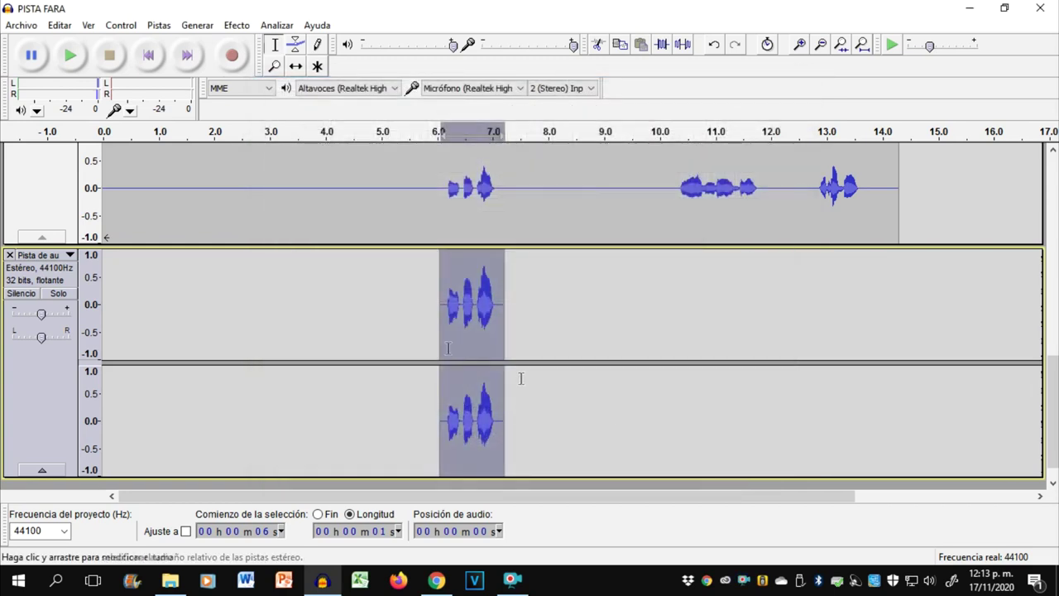
Step: Solo the processed phrase's track and listen to it from about 6.2 seconds
{"action": "left_click", "coordinate": [446, 319]}
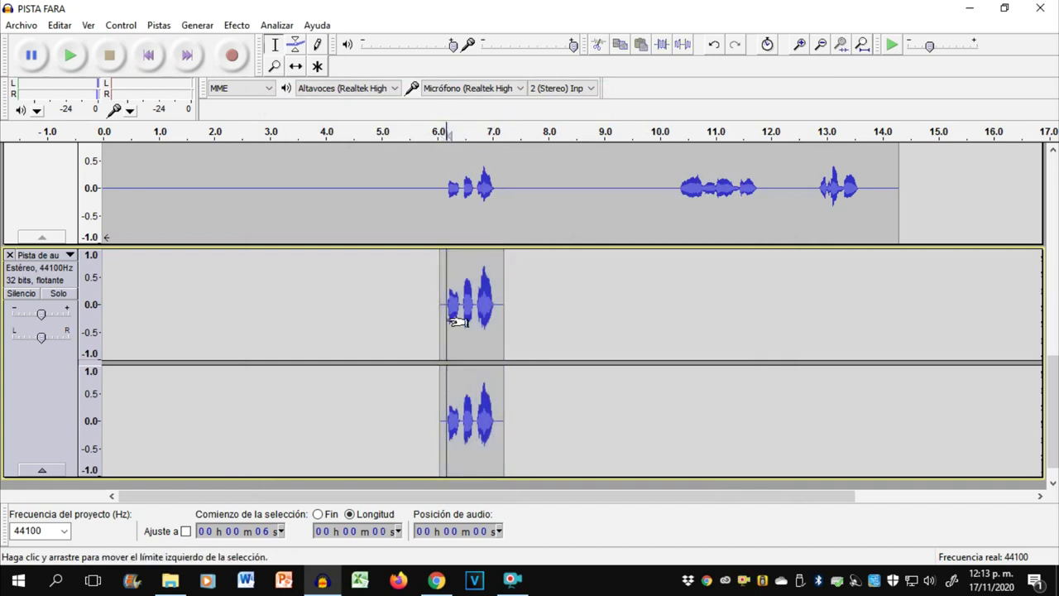
{"action": "left_click", "coordinate": [59, 294]}
{"action": "left_click", "coordinate": [72, 54]}
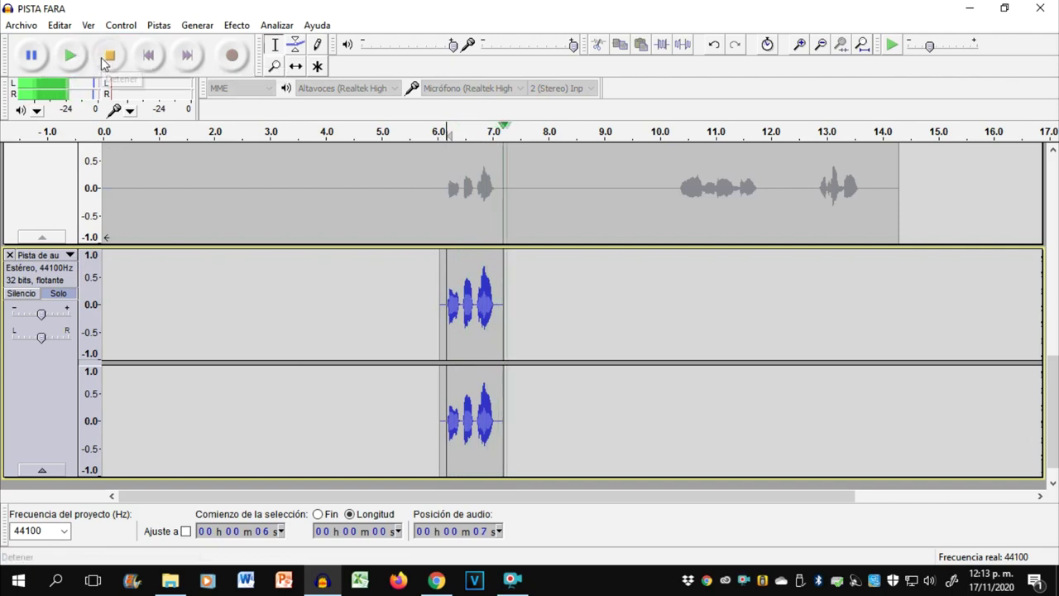
{"action": "left_click", "coordinate": [108, 55]}
Step: Solo the original backing vocal track and play the same phrase for comparison
{"action": "scroll", "coordinate": [132, 331], "scroll_direction": "up", "scroll_amount": 3}
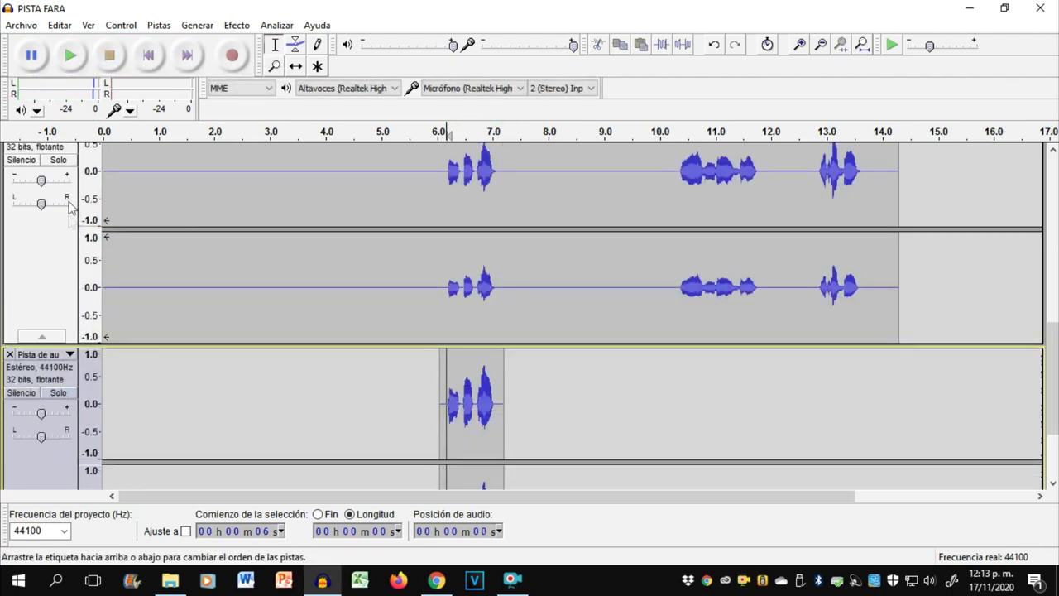
{"action": "left_click", "coordinate": [58, 160]}
{"action": "left_click", "coordinate": [74, 54]}
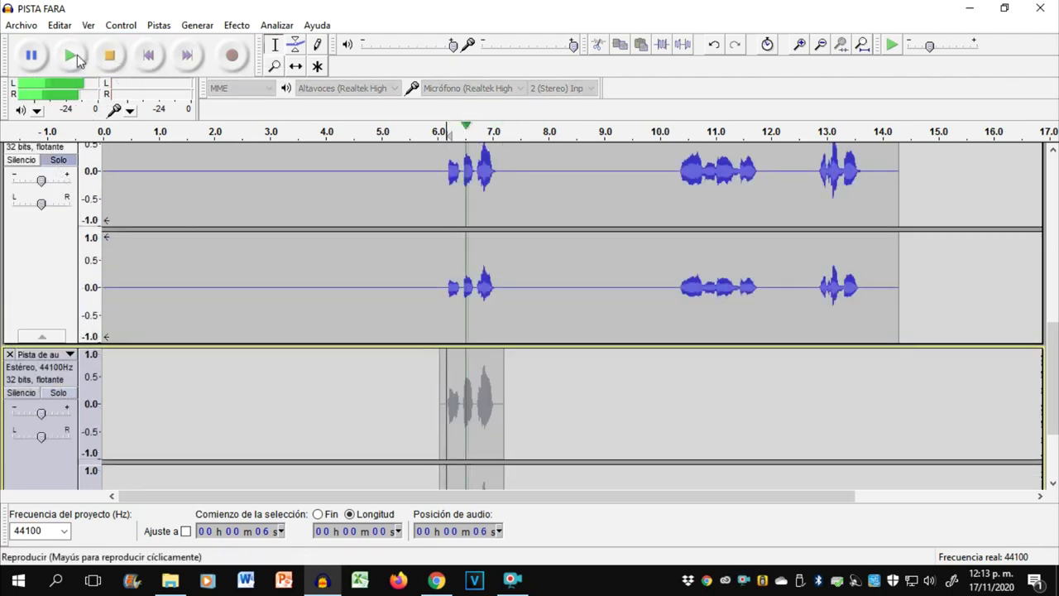
{"action": "left_click", "coordinate": [77, 55]}
{"action": "left_click", "coordinate": [107, 56]}
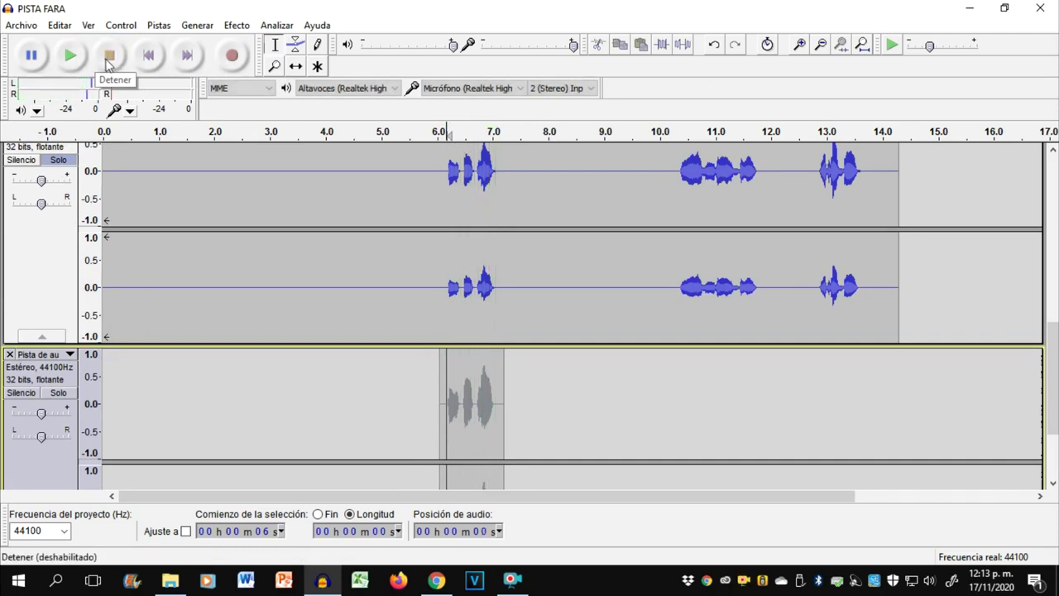
Step: Select the whole processed phrase clip and duplicate it onto another new track
{"action": "scroll", "coordinate": [466, 343], "scroll_direction": "down", "scroll_amount": 5}
{"action": "double_click", "coordinate": [472, 323]}
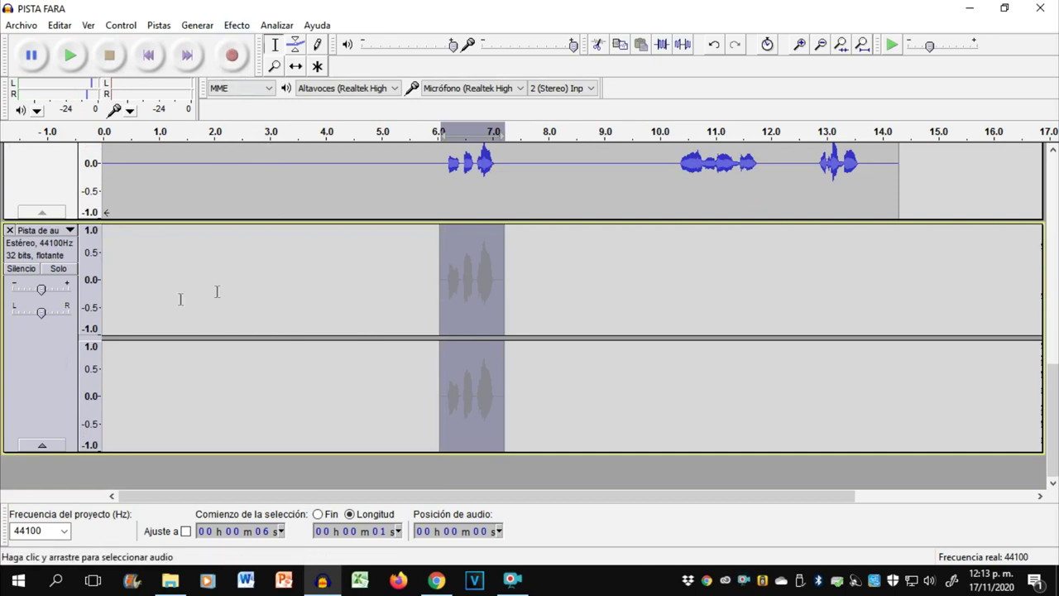
{"action": "scroll", "coordinate": [42, 257], "scroll_direction": "up", "scroll_amount": 3}
{"action": "scroll", "coordinate": [50, 199], "scroll_direction": "down", "scroll_amount": 3}
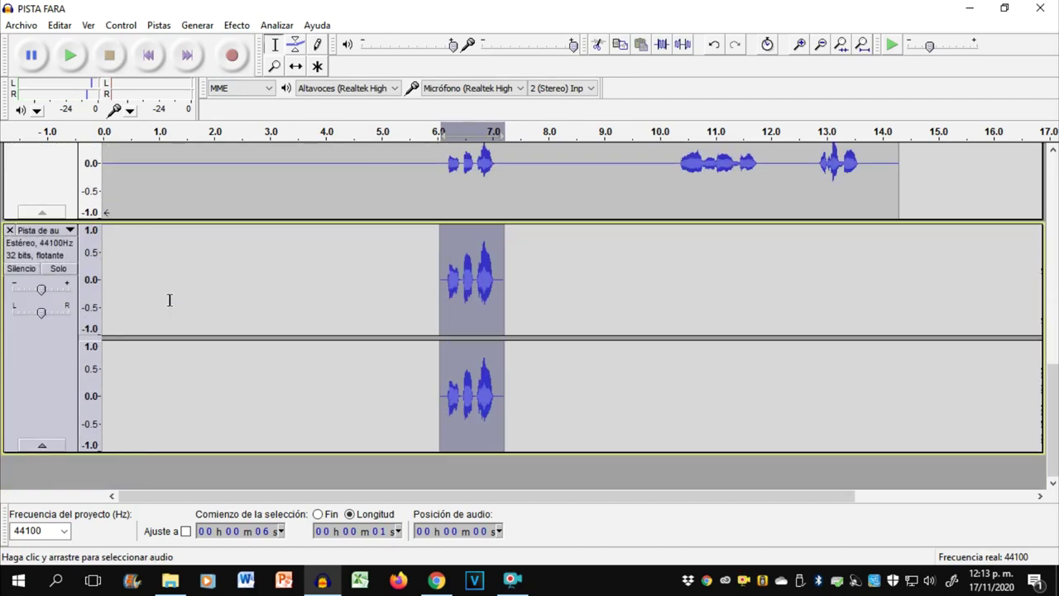
{"action": "key", "text": "ctrl+d"}
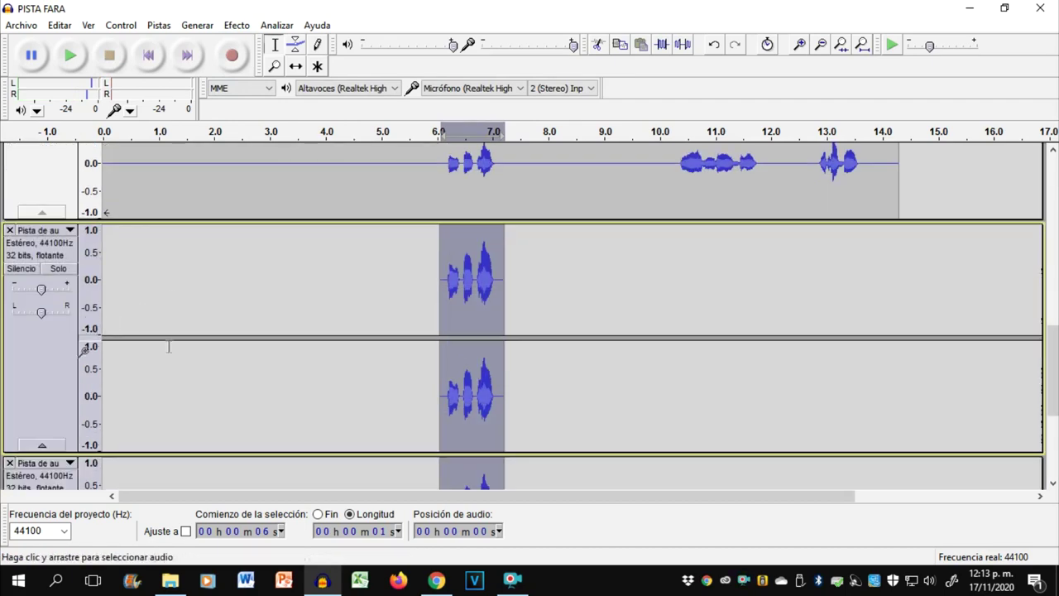
Step: Apply a regular Delay with 6.0 dB decay, 0.50 seconds and 5 echoes to the new copy, then fade it in (Aparecer progresivamente)
{"action": "left_click", "coordinate": [461, 317]}
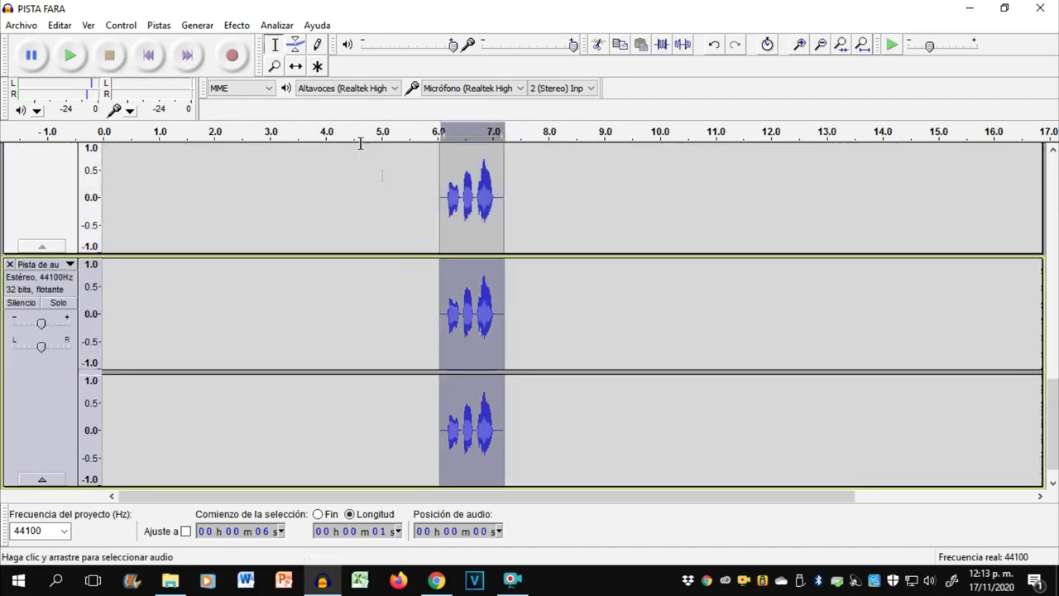
{"action": "left_click", "coordinate": [237, 24]}
{"action": "left_click", "coordinate": [310, 560]}
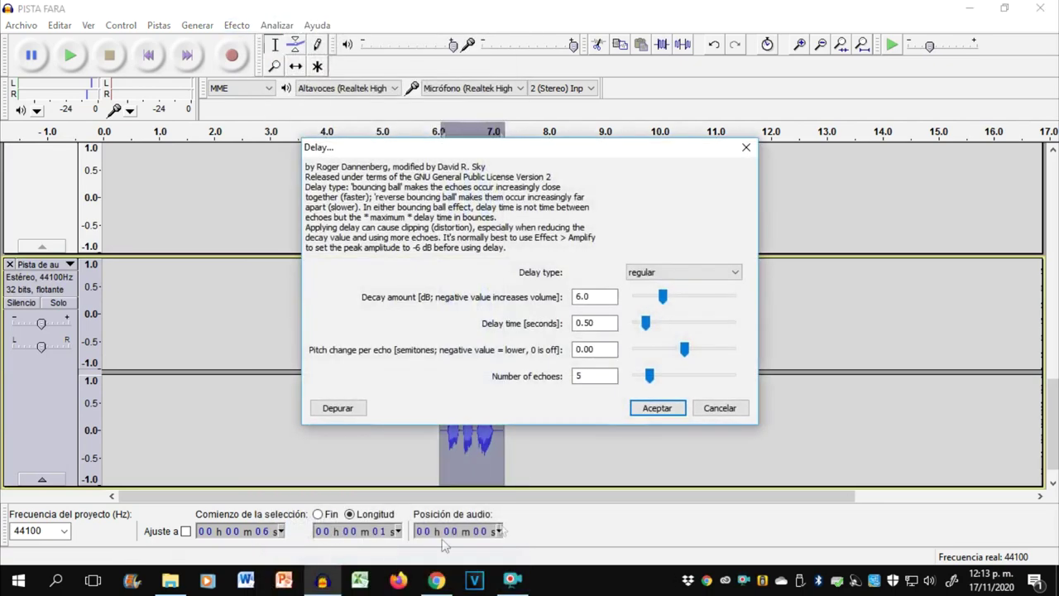
{"action": "left_click", "coordinate": [657, 408]}
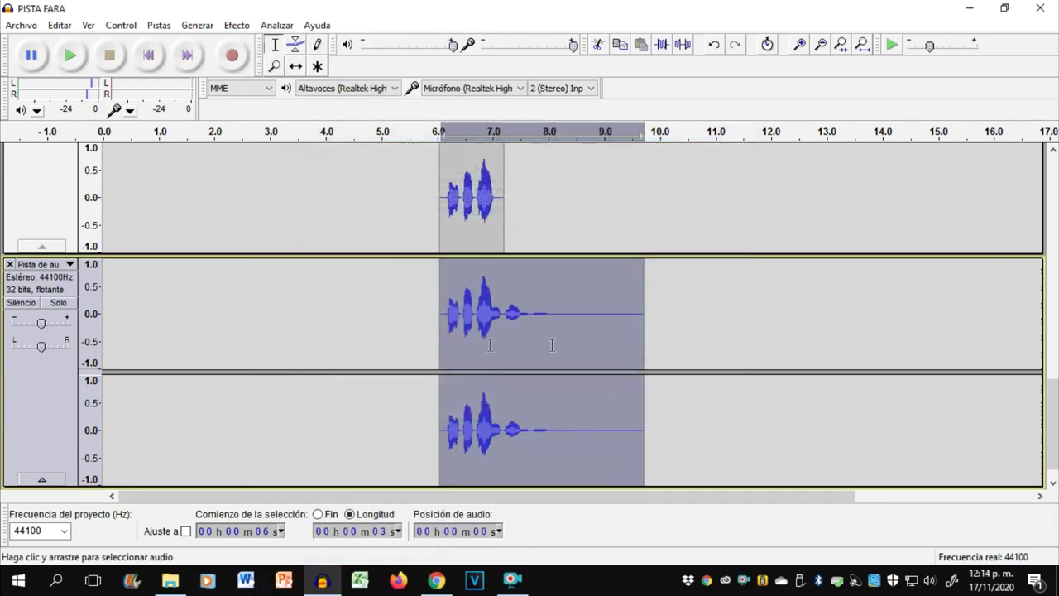
{"action": "left_click", "coordinate": [242, 24]}
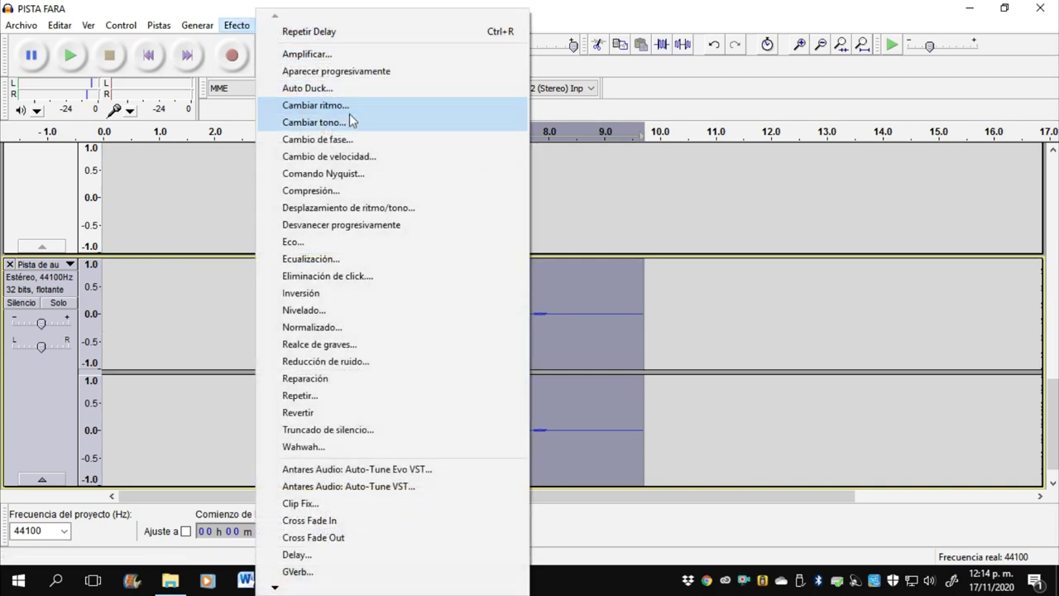
{"action": "left_click", "coordinate": [341, 72]}
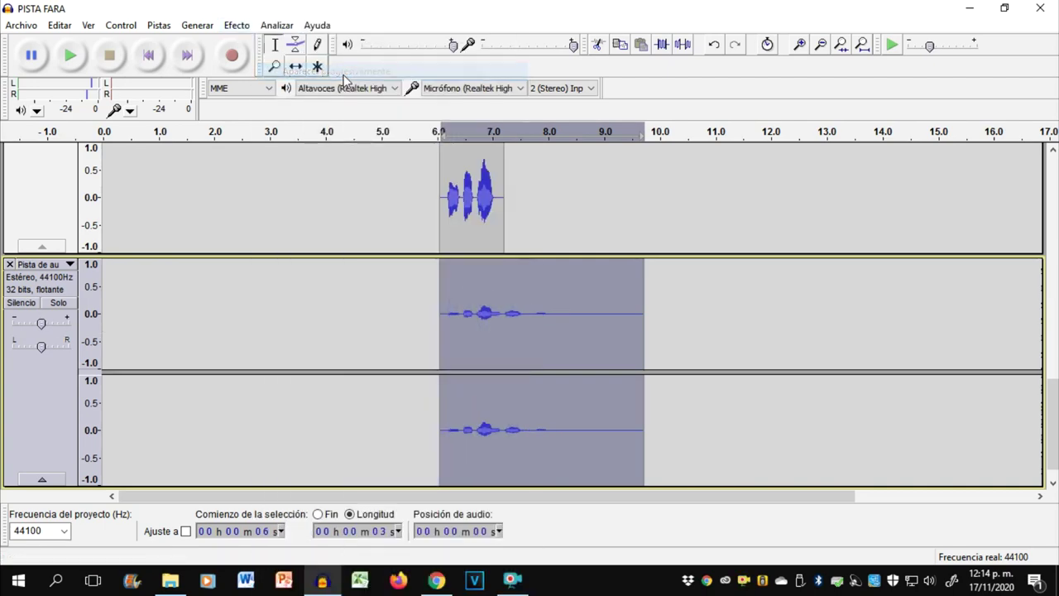
Step: Lower the track gain of the delayed copy and set the processed phrase's track gain to -9 dB
{"action": "double_click", "coordinate": [42, 323]}
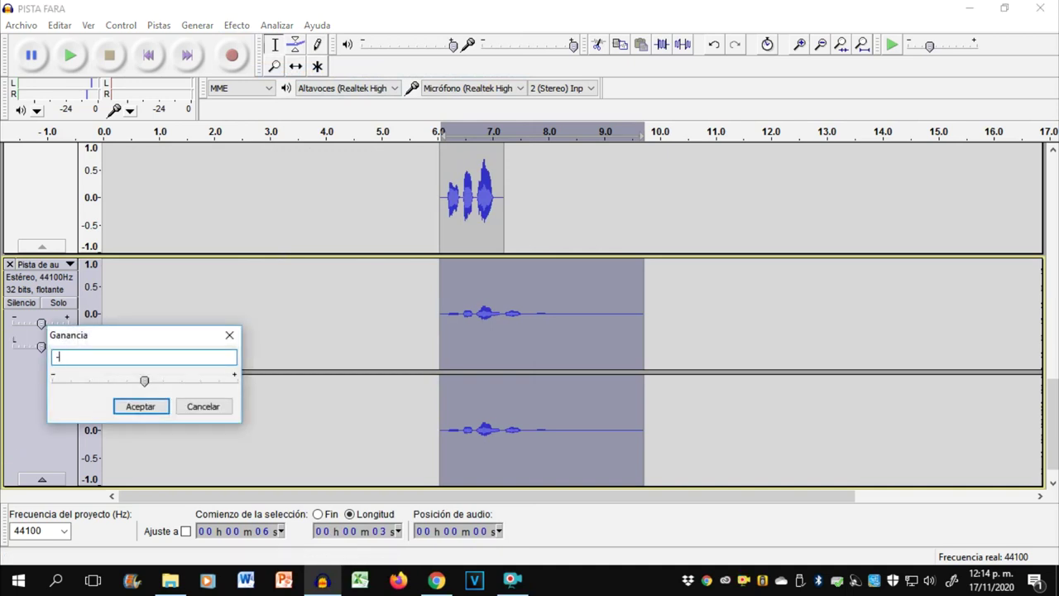
{"action": "key", "text": "Return"}
{"action": "scroll", "coordinate": [50, 347], "scroll_direction": "up", "scroll_amount": 3}
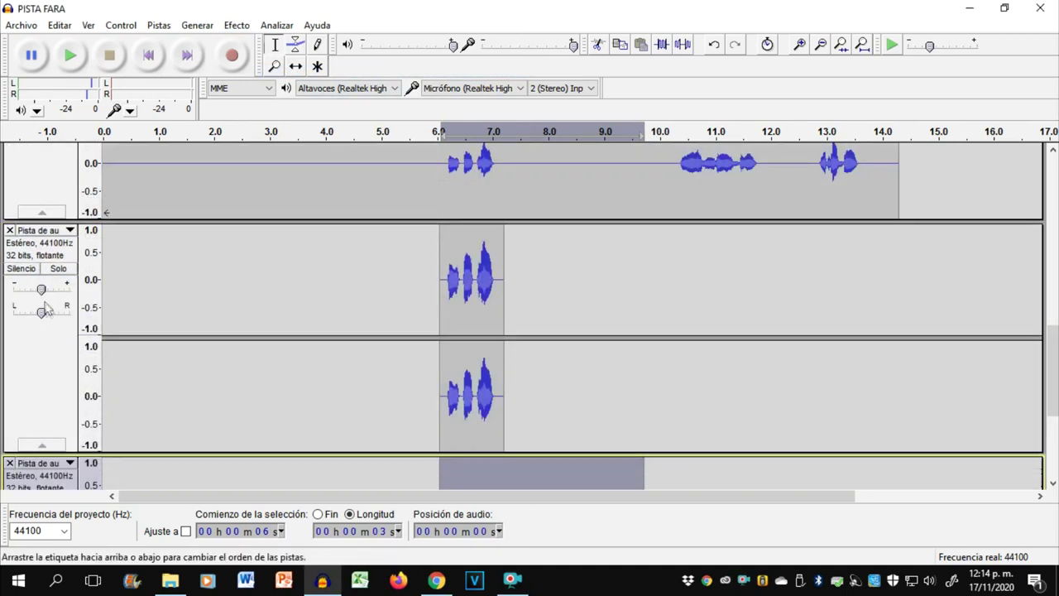
{"action": "double_click", "coordinate": [41, 293]}
{"action": "type", "text": "-"}
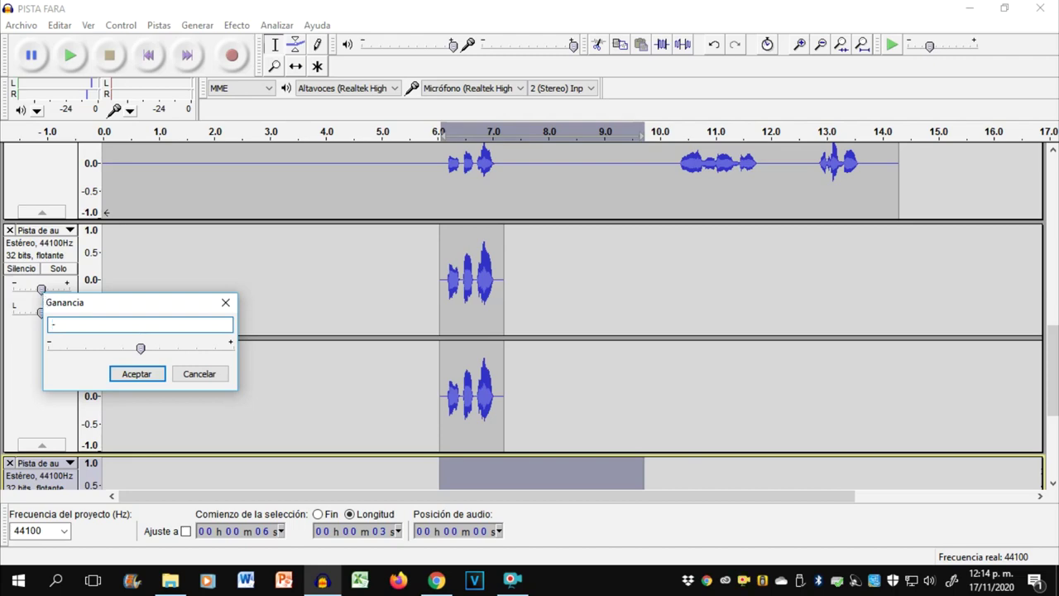
{"action": "type", "text": "9"}
{"action": "key", "text": "Return"}
Step: Silence the original backing vocal track from about 5.3 to 9.0 seconds, covering its first phrase
{"action": "left_click_drag", "start_coordinate": [41, 302], "coordinate": [65, 371]}
{"action": "left_click_drag", "start_coordinate": [399, 313], "coordinate": [603, 331]}
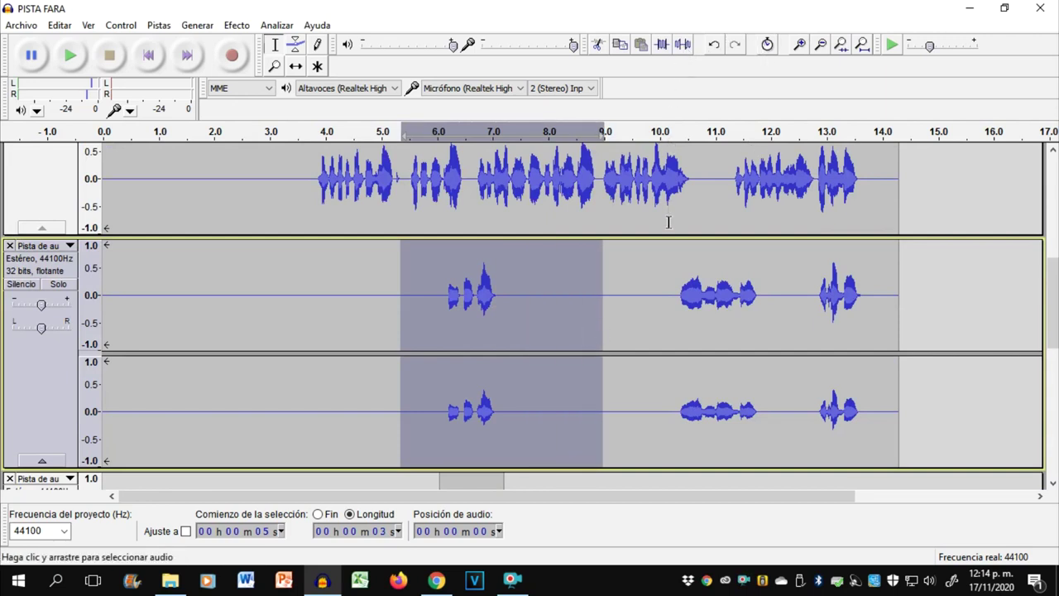
{"action": "key", "text": "ctrl+l"}
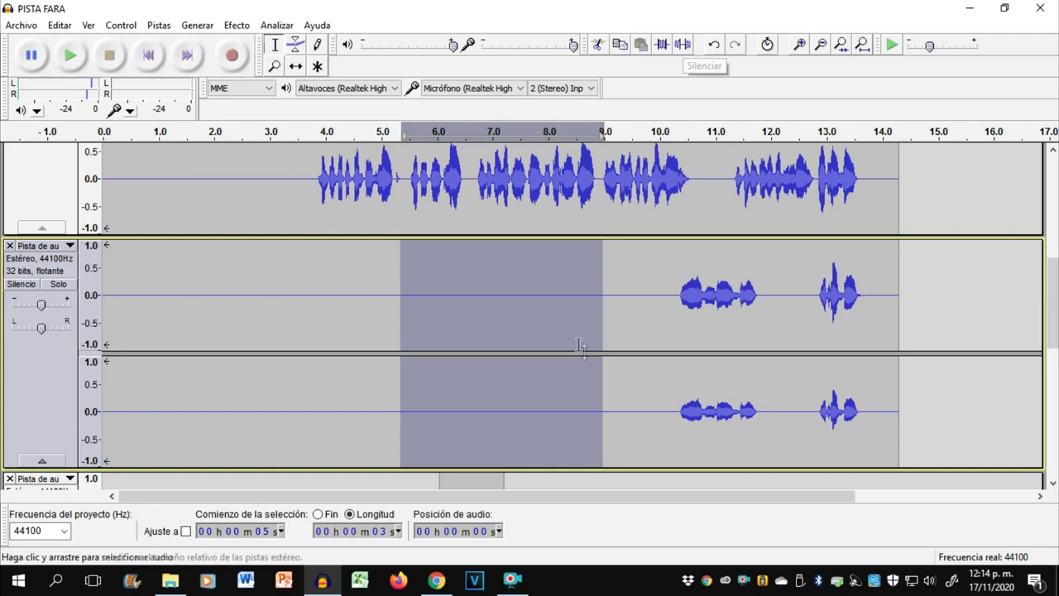
{"action": "left_click", "coordinate": [620, 334]}
{"action": "left_click", "coordinate": [433, 320]}
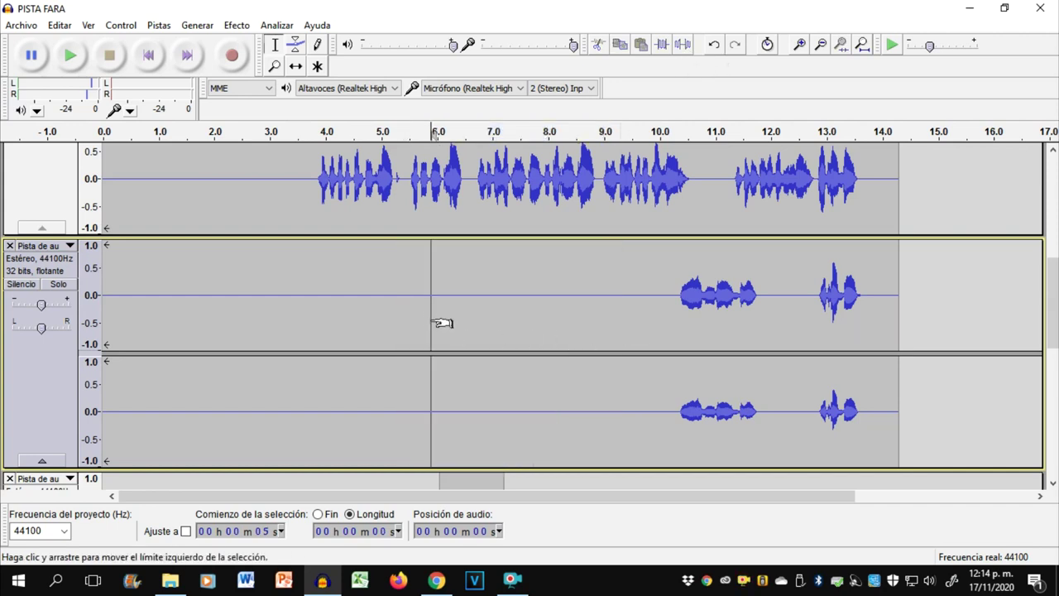
{"action": "left_click", "coordinate": [416, 325]}
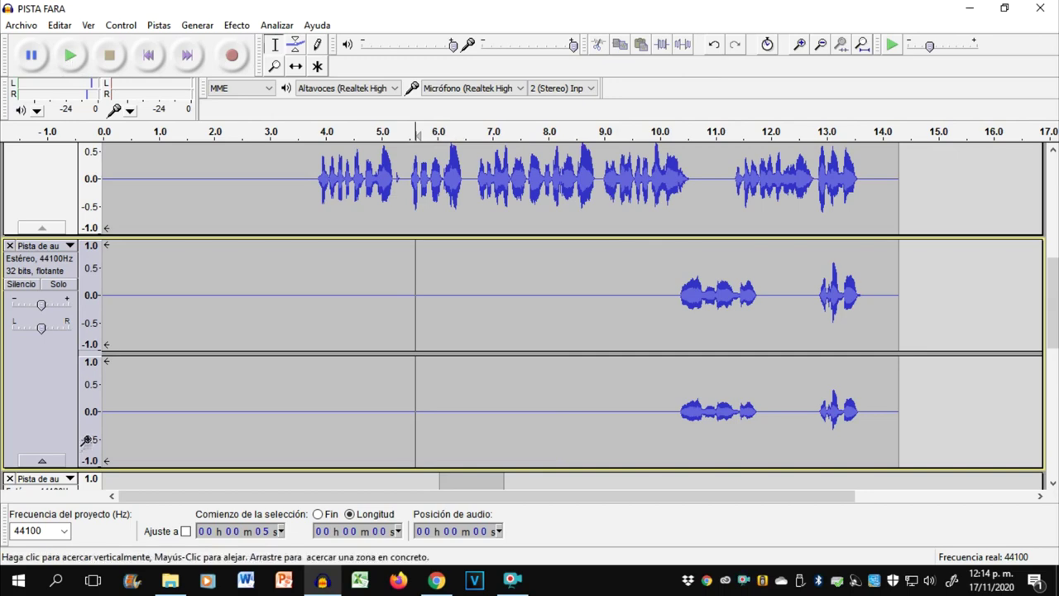
Step: Solo the processed phrase and its delayed copy and play them together from about 6.0 seconds
{"action": "scroll", "coordinate": [60, 342], "scroll_direction": "down", "scroll_amount": 4}
{"action": "left_click", "coordinate": [58, 319]}
{"action": "scroll", "coordinate": [59, 318], "scroll_direction": "up", "scroll_amount": 6}
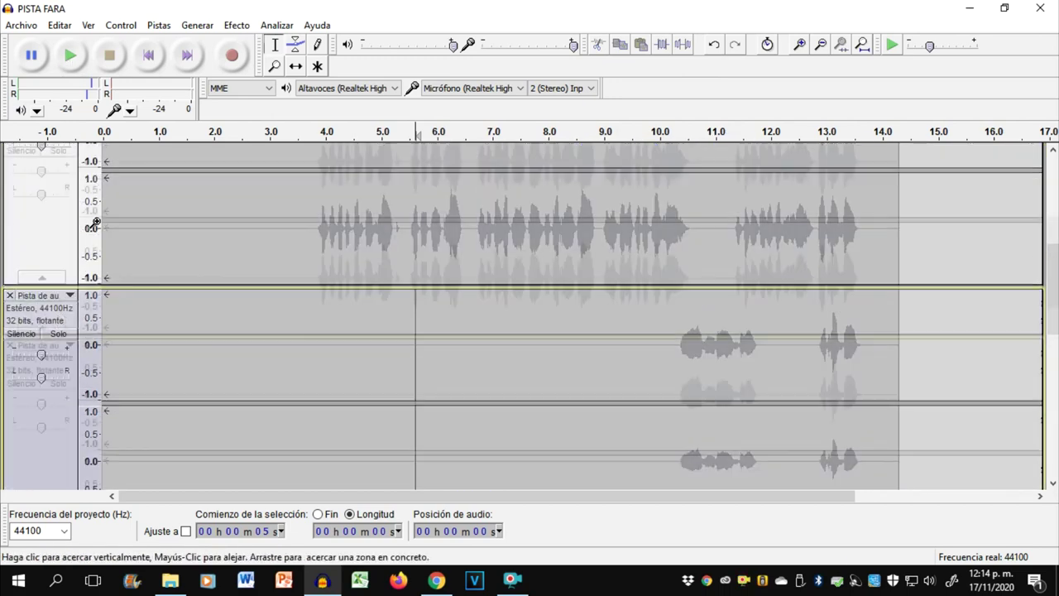
{"action": "scroll", "coordinate": [184, 240], "scroll_direction": "up", "scroll_amount": 3}
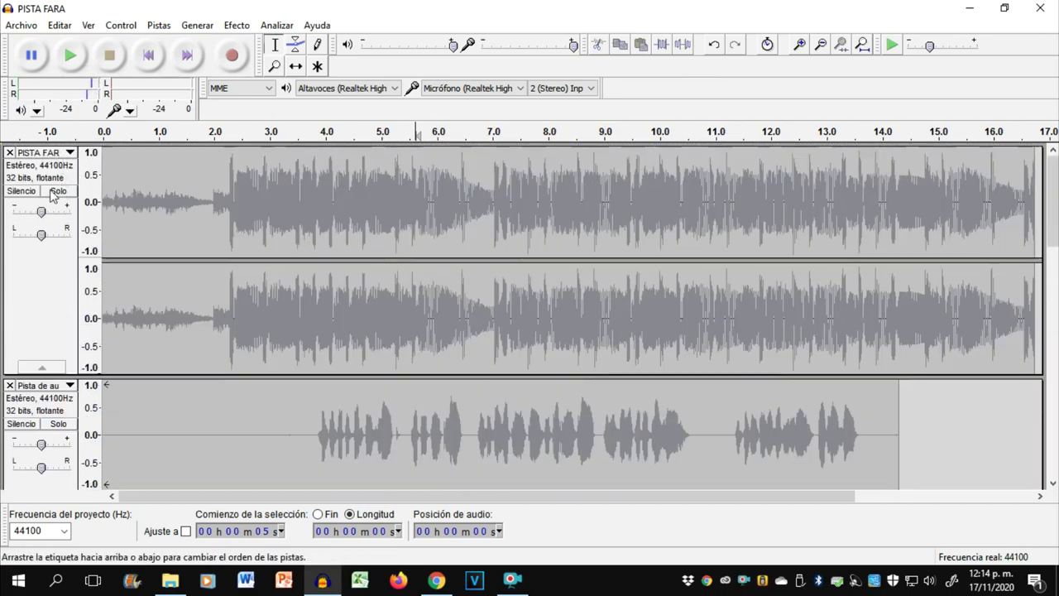
{"action": "scroll", "coordinate": [185, 240], "scroll_direction": "down", "scroll_amount": 5}
{"action": "scroll", "coordinate": [184, 240], "scroll_direction": "down", "scroll_amount": 5}
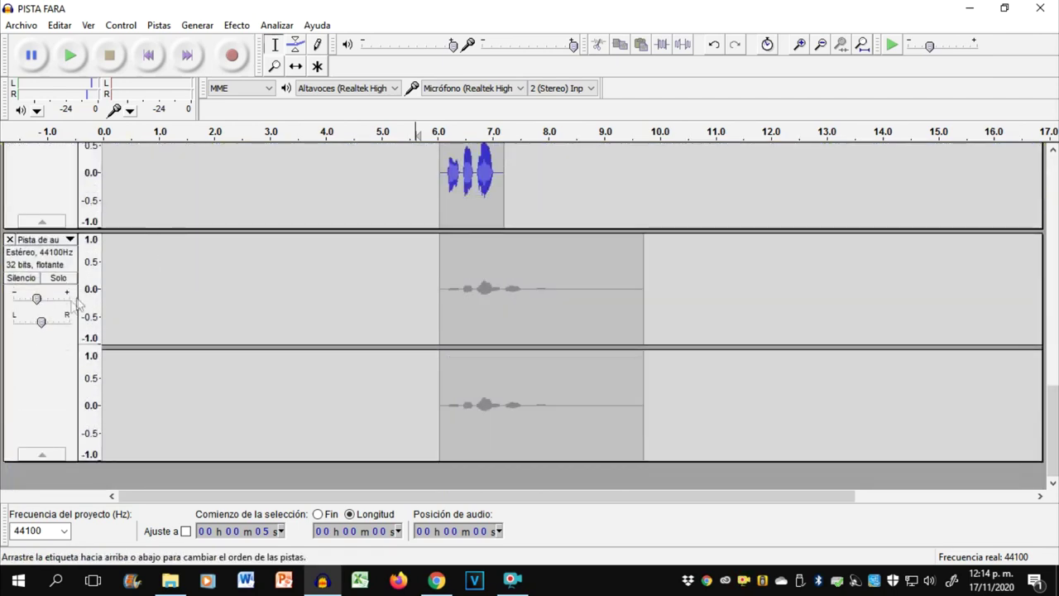
{"action": "left_click", "coordinate": [52, 279]}
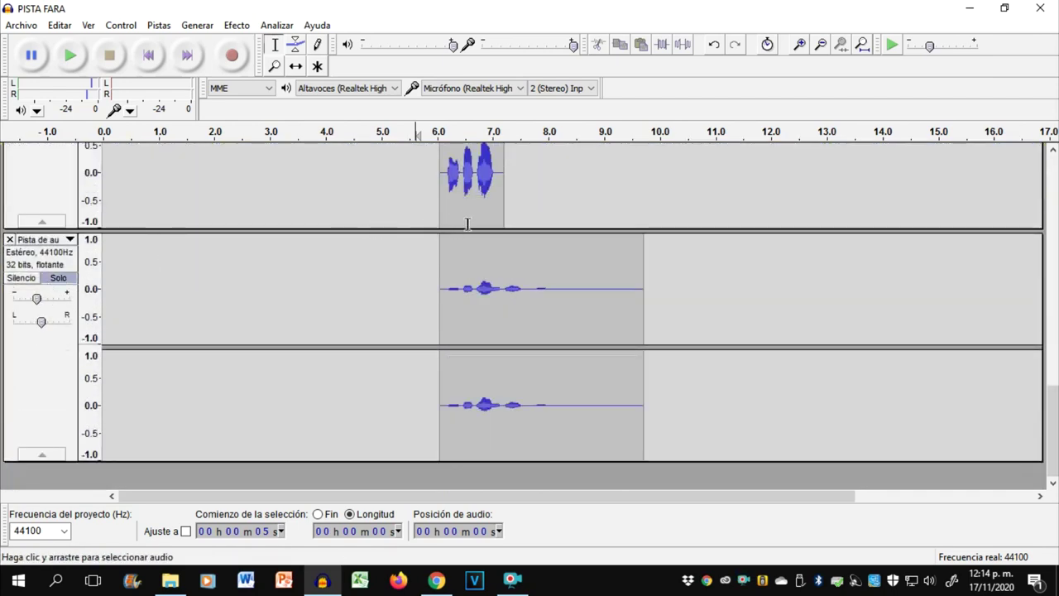
{"action": "left_click", "coordinate": [442, 212]}
{"action": "left_click", "coordinate": [70, 55]}
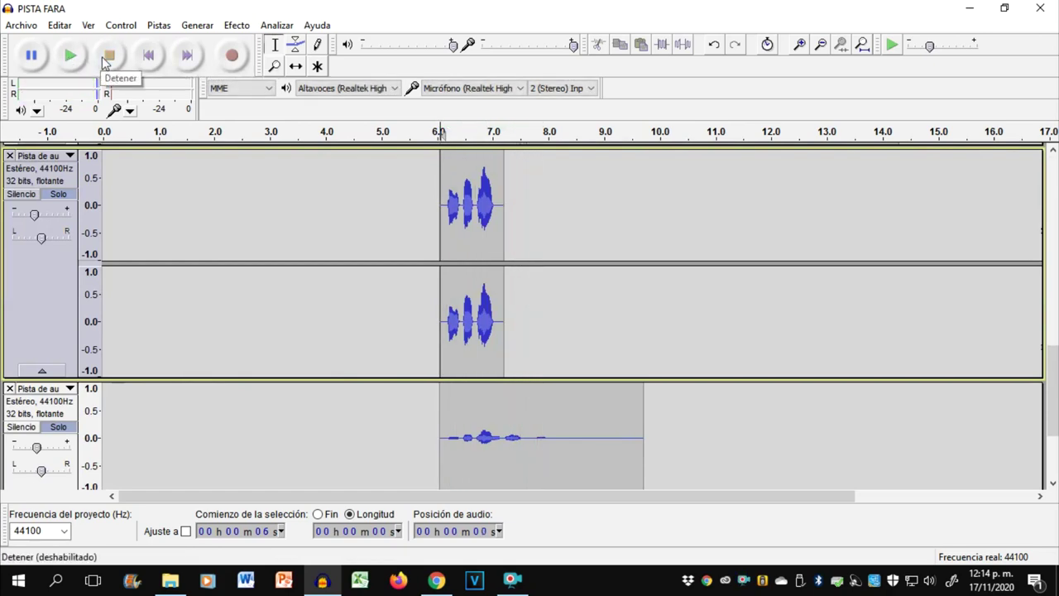
Step: Take the instrumental track out of solo and replay the two processed copies from about 6.0 seconds
{"action": "scroll", "coordinate": [232, 215], "scroll_direction": "up", "scroll_amount": 10}
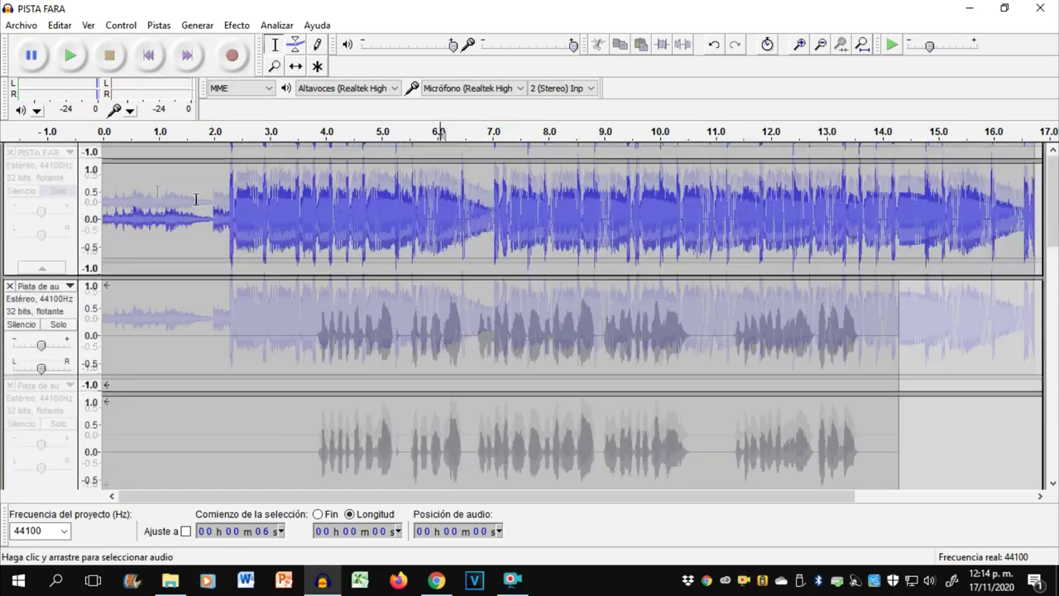
{"action": "left_click", "coordinate": [80, 213]}
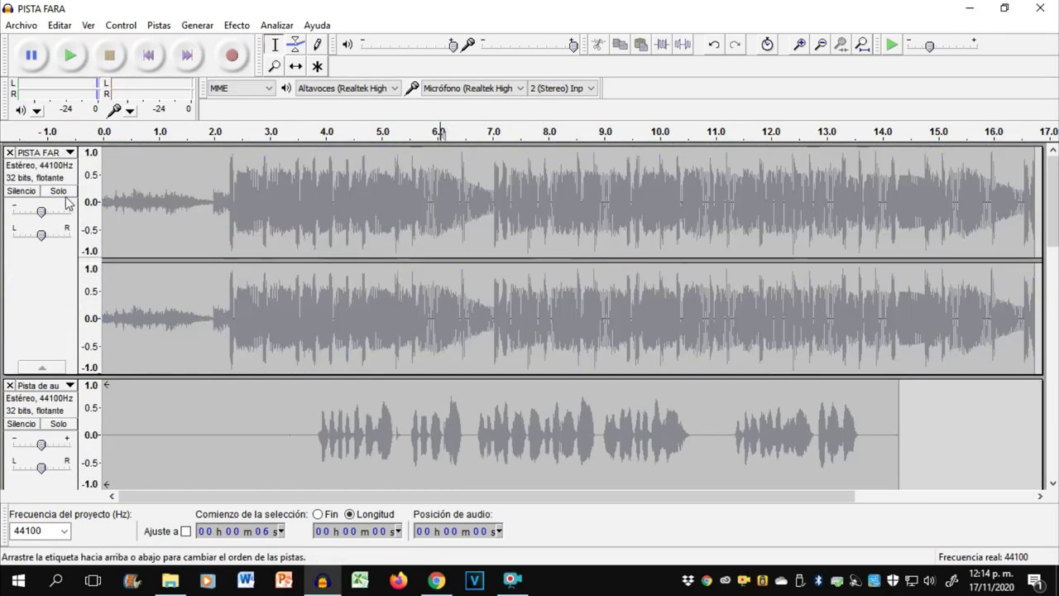
{"action": "left_click", "coordinate": [67, 65]}
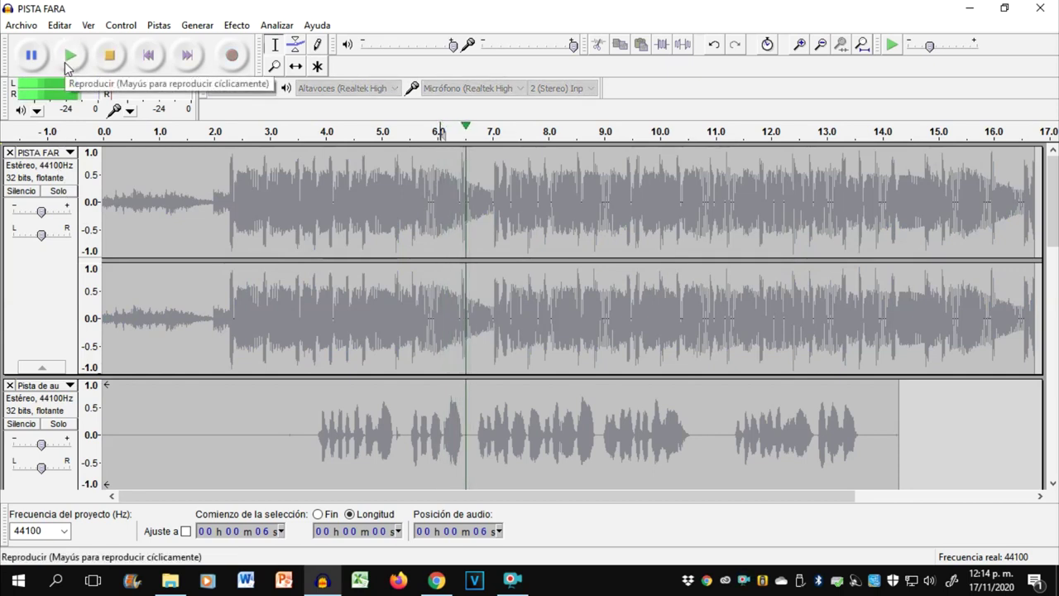
{"action": "left_click", "coordinate": [109, 58]}
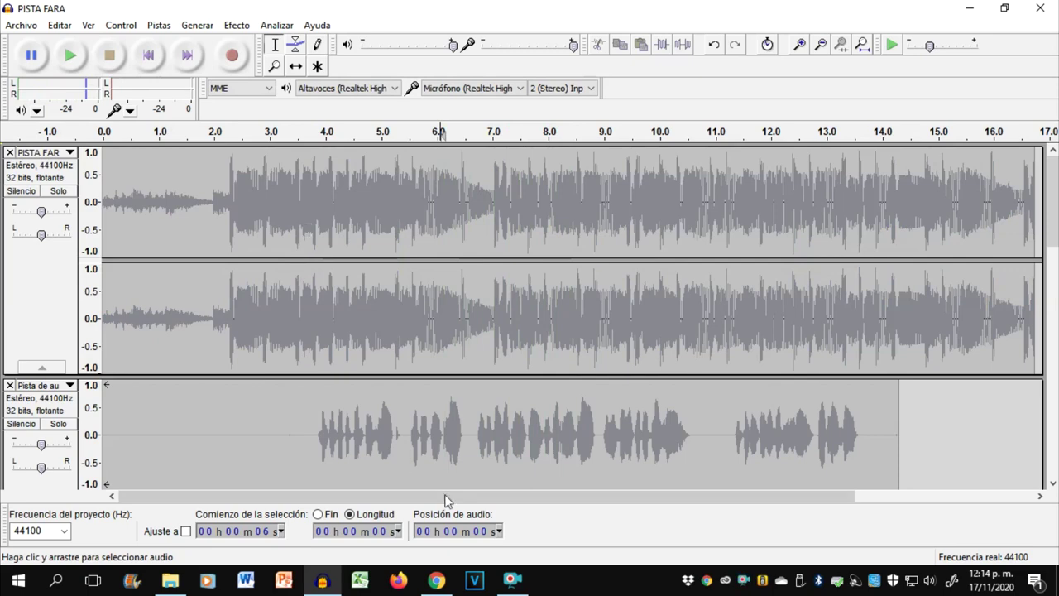
Step: Turn off solo on the delayed copy and on the processed phrase's track
{"action": "scroll", "coordinate": [451, 380], "scroll_direction": "down", "scroll_amount": 10}
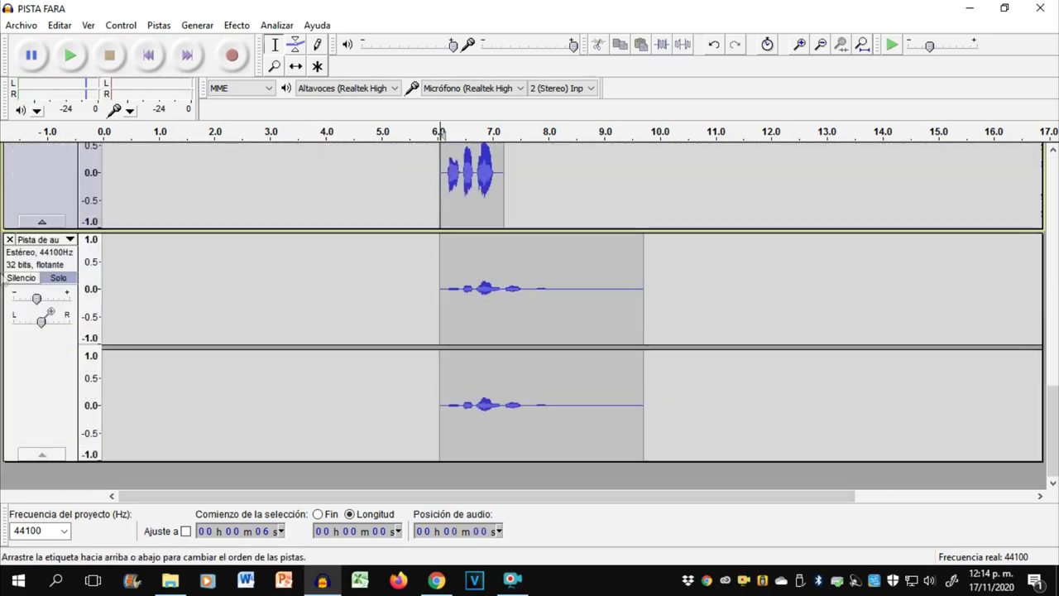
{"action": "scroll", "coordinate": [64, 275], "scroll_direction": "up", "scroll_amount": 5}
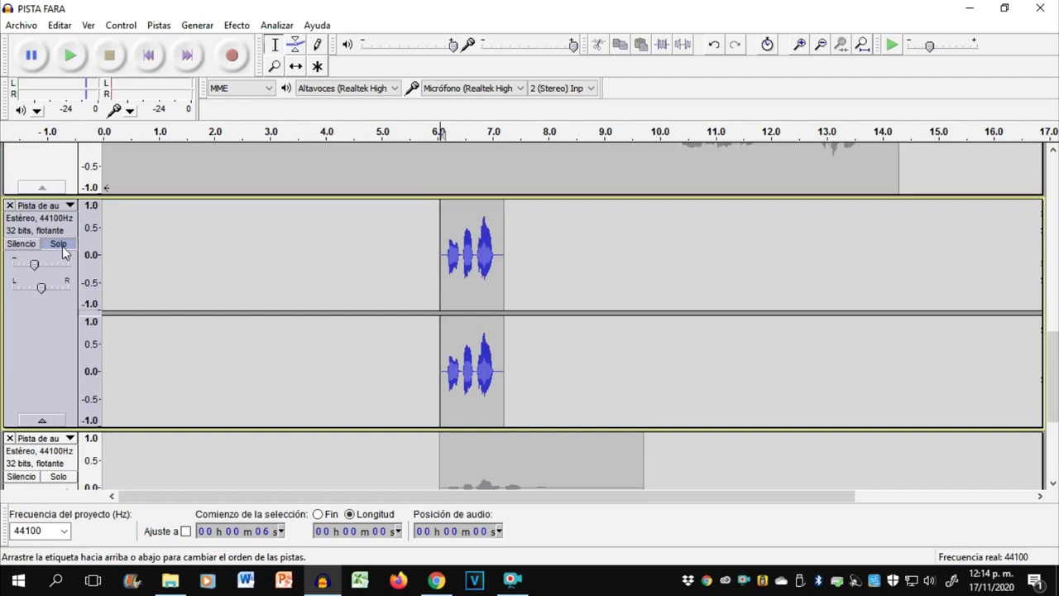
{"action": "left_click", "coordinate": [62, 247]}
{"action": "scroll", "coordinate": [339, 440], "scroll_direction": "up", "scroll_amount": 4}
{"action": "scroll", "coordinate": [518, 425], "scroll_direction": "down", "scroll_amount": 4}
{"action": "scroll", "coordinate": [519, 426], "scroll_direction": "down", "scroll_amount": 4}
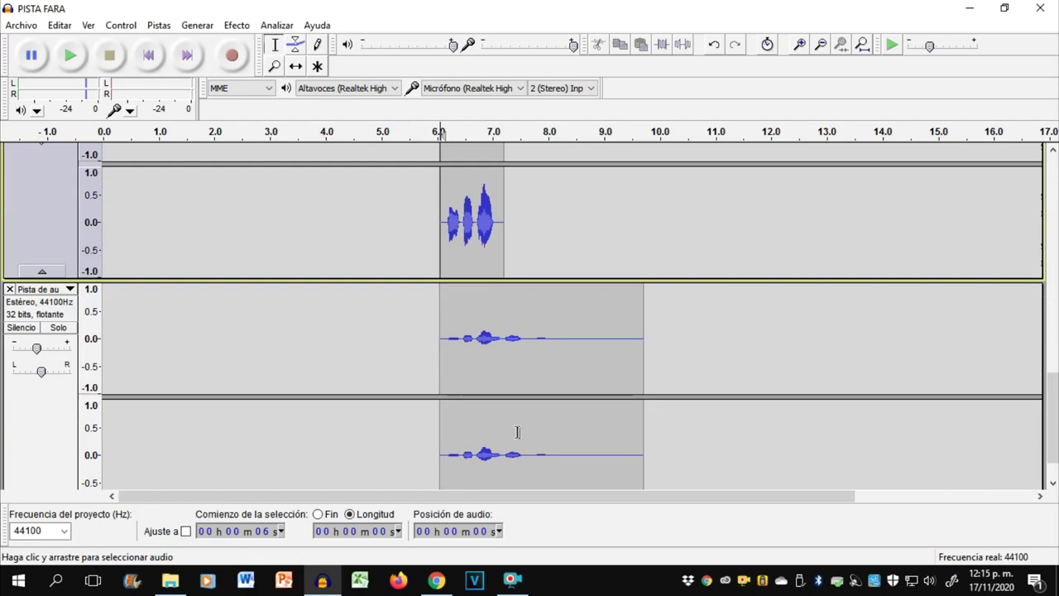
Step: Solo the original backing vocal track and play it from about 10.3 seconds
{"action": "scroll", "coordinate": [533, 447], "scroll_direction": "up", "scroll_amount": 7}
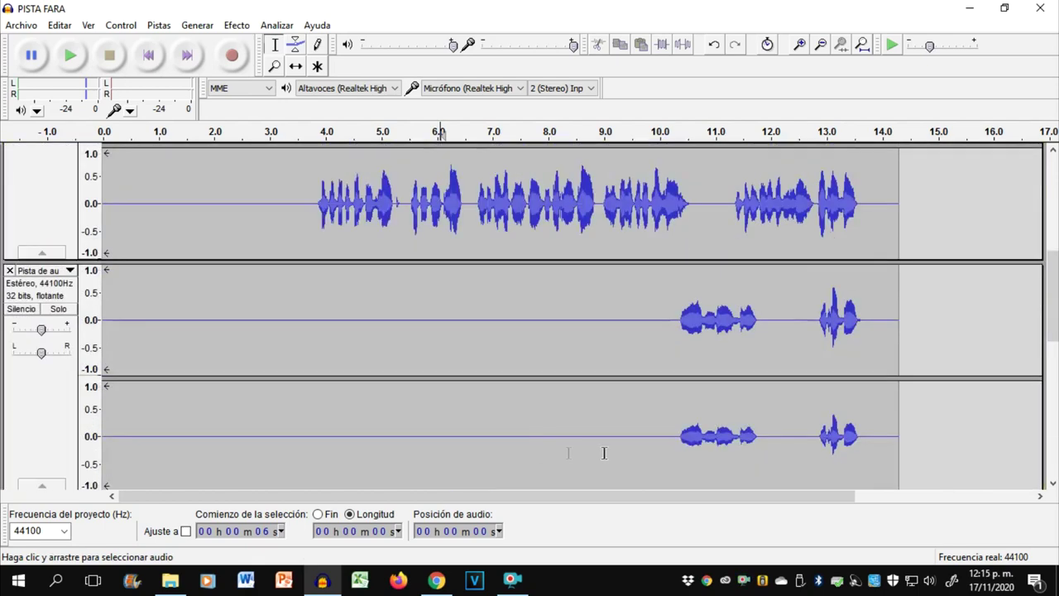
{"action": "left_click", "coordinate": [675, 338]}
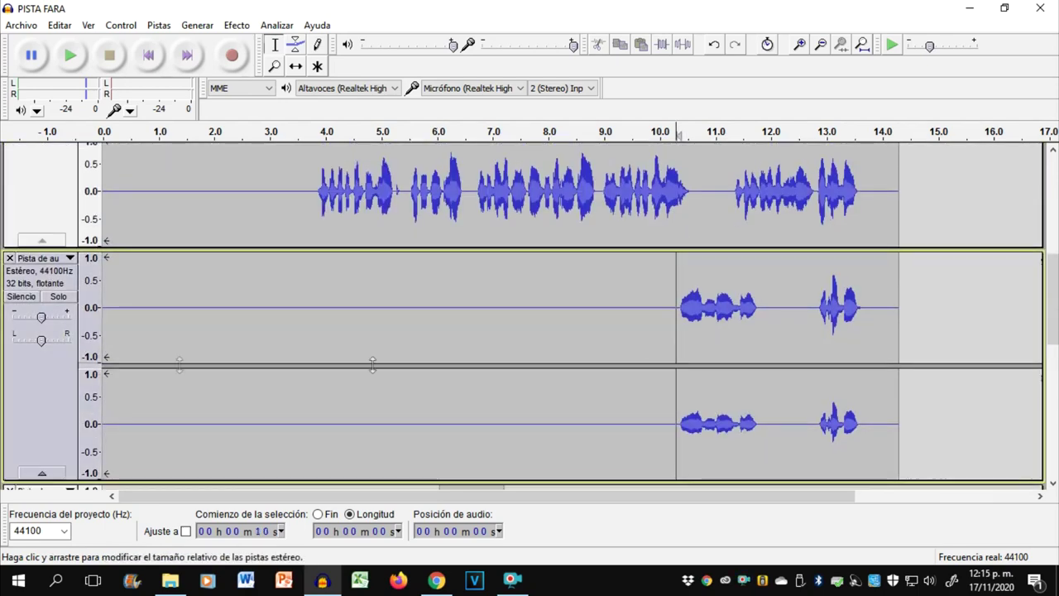
{"action": "left_click", "coordinate": [56, 296]}
{"action": "left_click", "coordinate": [70, 57]}
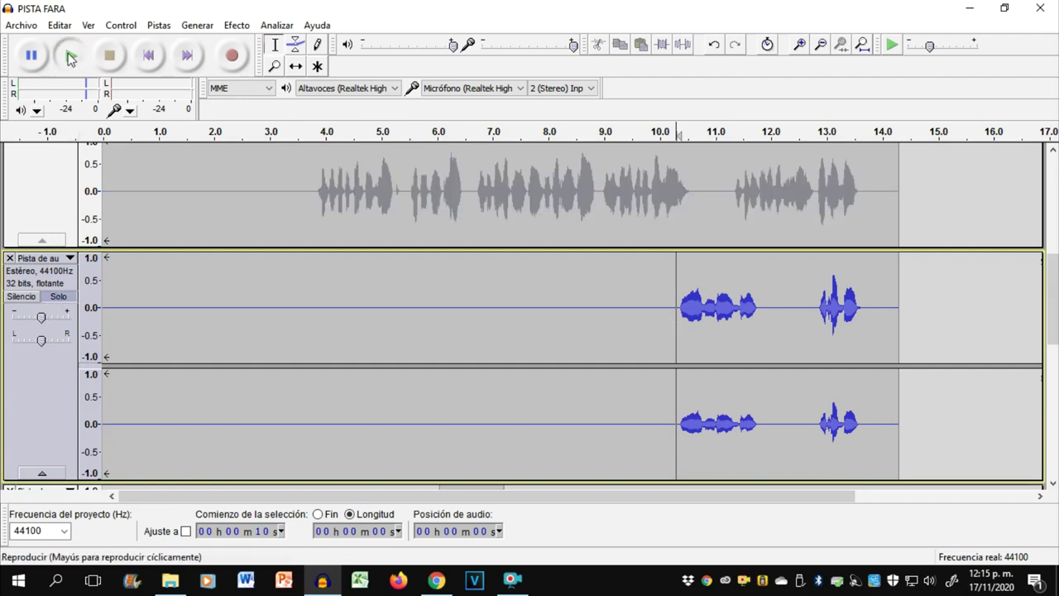
{"action": "left_click", "coordinate": [110, 55]}
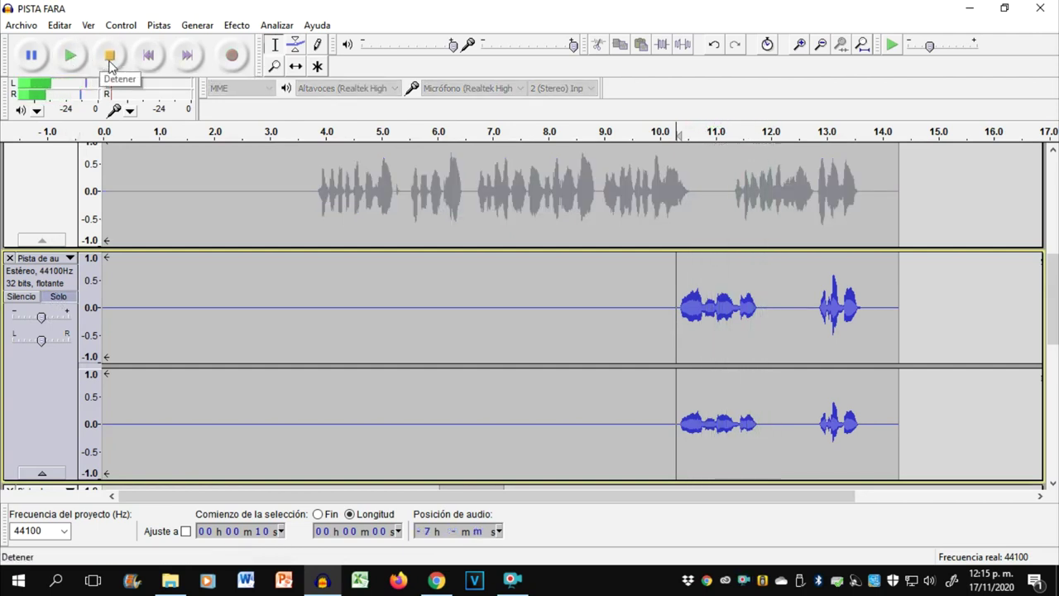
Step: Duplicate the backing vocal phrase from about 10.3 to 11.8 seconds to a new track and silence it in the original
{"action": "left_click_drag", "start_coordinate": [685, 318], "coordinate": [765, 321]}
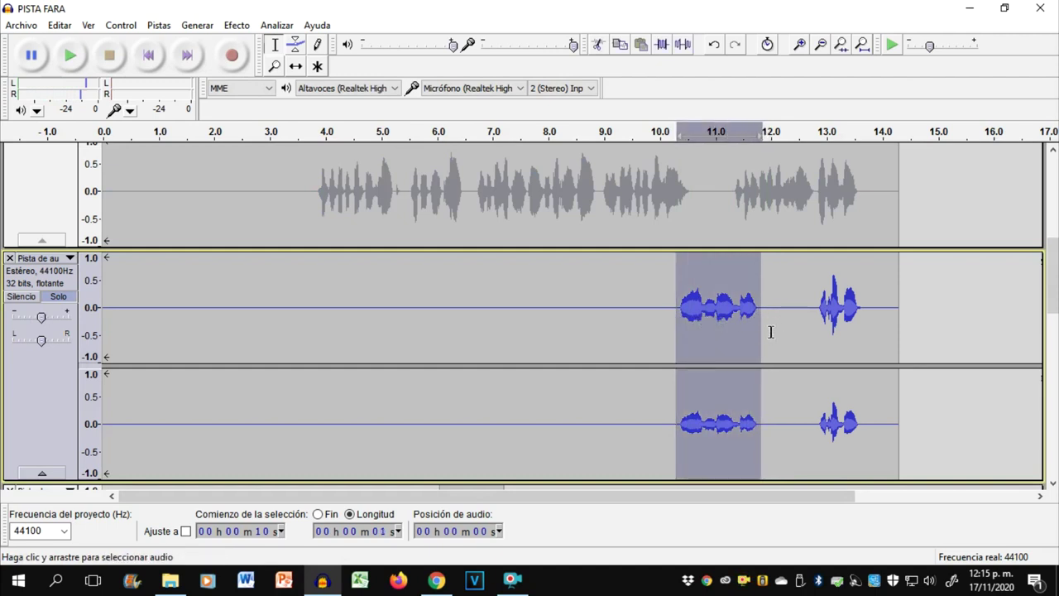
{"action": "left_click", "coordinate": [697, 345]}
{"action": "left_click", "coordinate": [671, 342]}
{"action": "left_click_drag", "start_coordinate": [673, 342], "coordinate": [761, 345]}
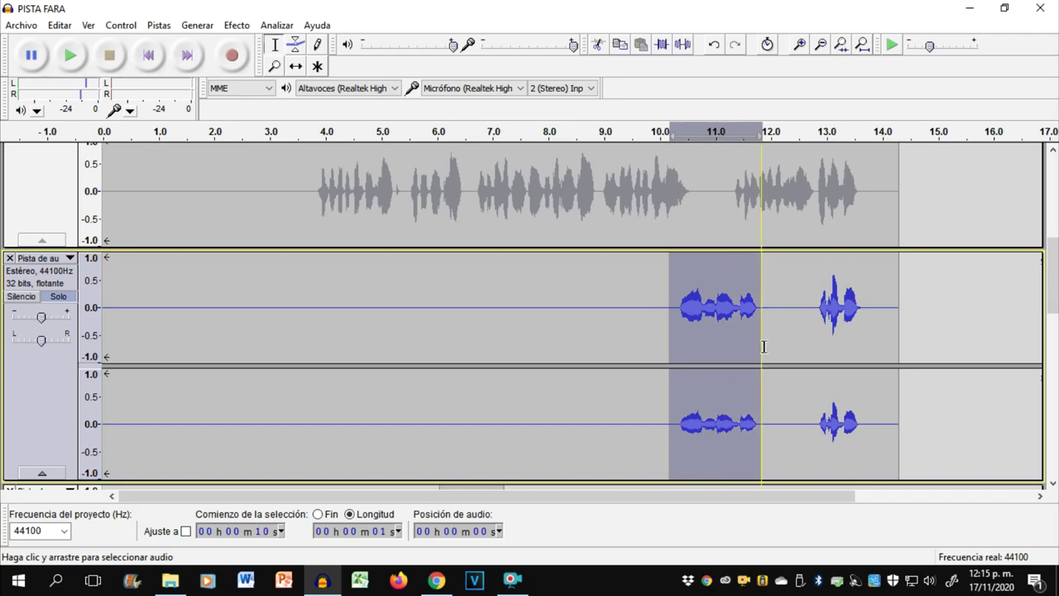
{"action": "left_click", "coordinate": [682, 48]}
{"action": "scroll", "coordinate": [717, 391], "scroll_direction": "down", "scroll_amount": 5}
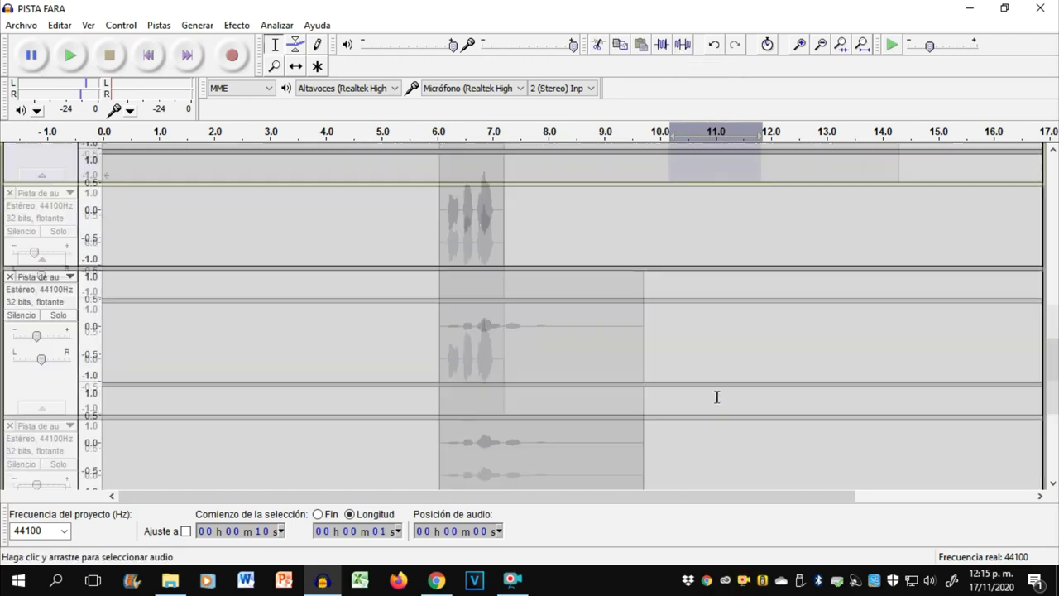
{"action": "scroll", "coordinate": [712, 405], "scroll_direction": "down", "scroll_amount": 2}
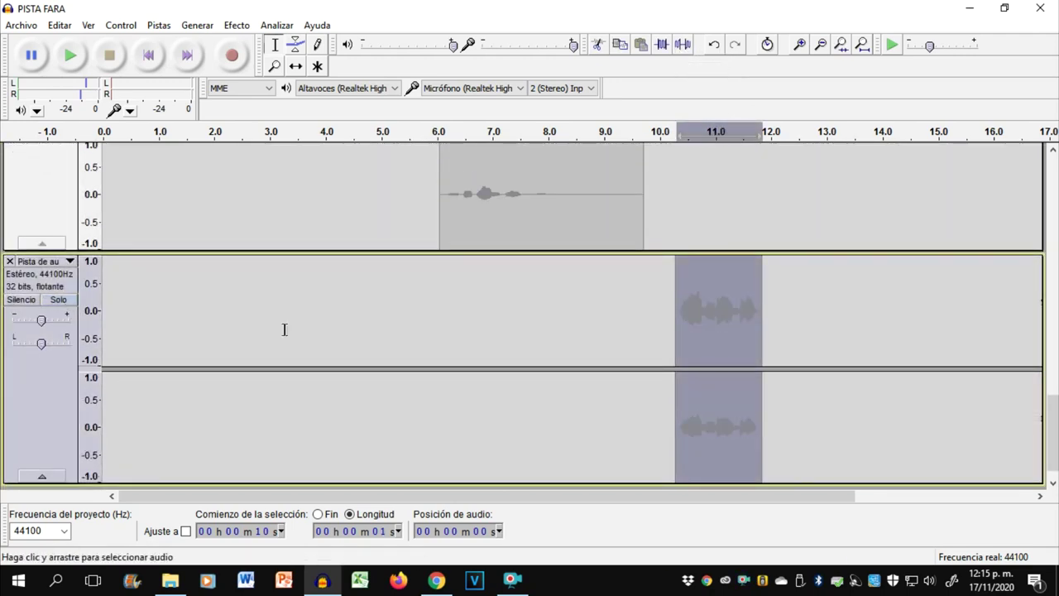
Step: Turn off solo on the original backing vocal track and return to the duplicated phrase
{"action": "scroll", "coordinate": [286, 331], "scroll_direction": "up", "scroll_amount": 5}
{"action": "scroll", "coordinate": [273, 327], "scroll_direction": "up", "scroll_amount": 5}
{"action": "scroll", "coordinate": [54, 409], "scroll_direction": "down", "scroll_amount": 2}
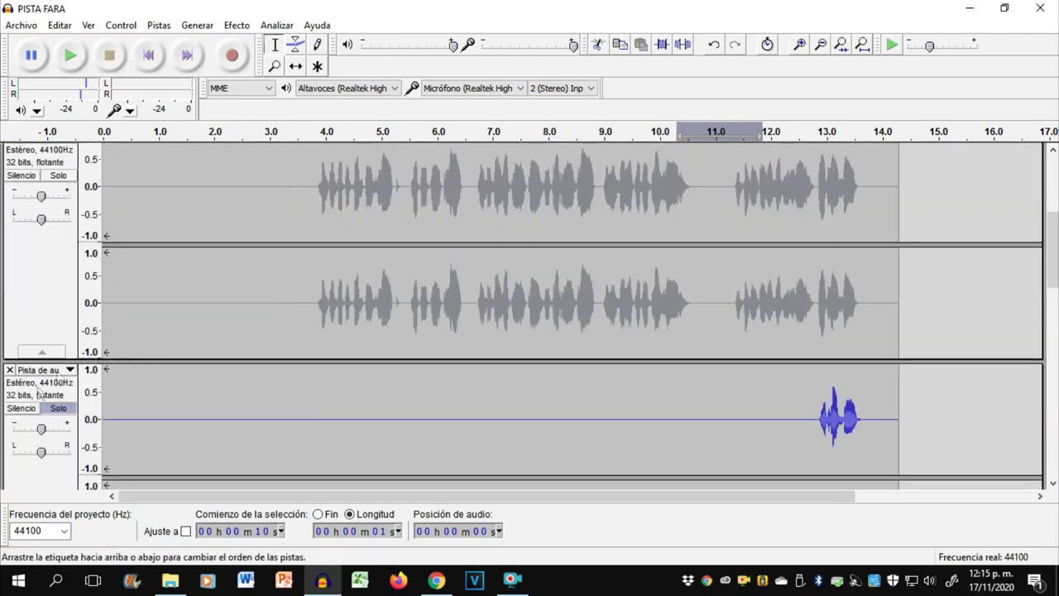
{"action": "scroll", "coordinate": [227, 402], "scroll_direction": "down", "scroll_amount": 6}
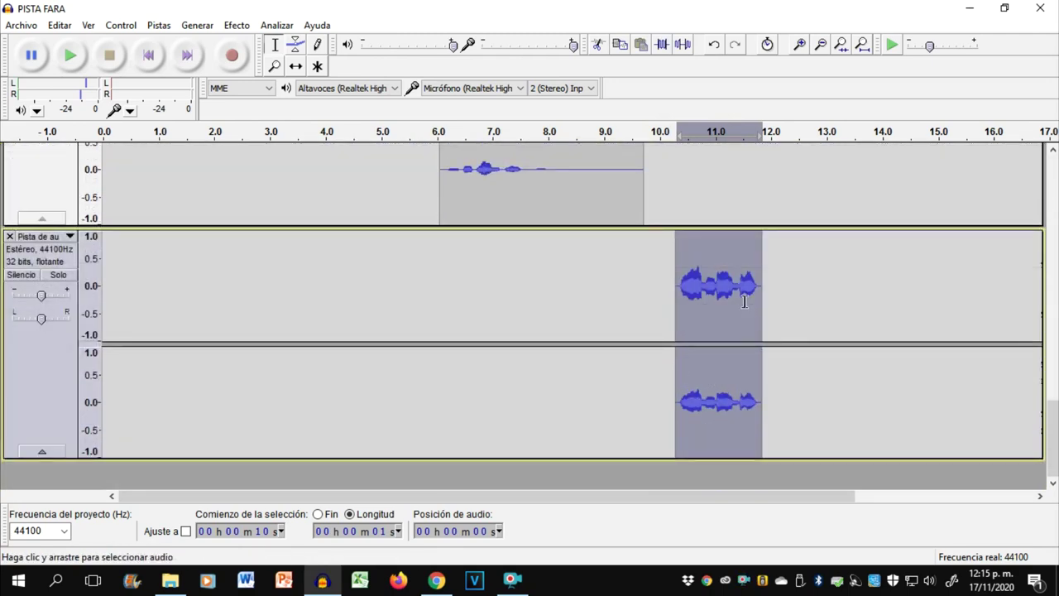
Step: Equalize the duplicated phrase with the Bass Boost curve
{"action": "left_click", "coordinate": [236, 25]}
{"action": "left_click", "coordinate": [364, 259]}
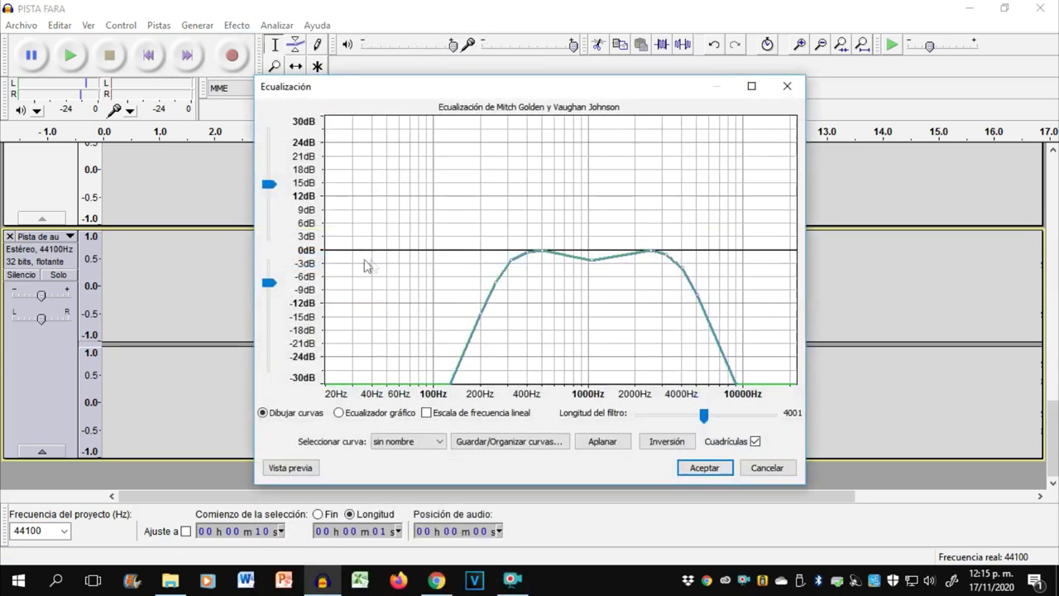
{"action": "left_click", "coordinate": [424, 442]}
{"action": "left_click", "coordinate": [405, 506]}
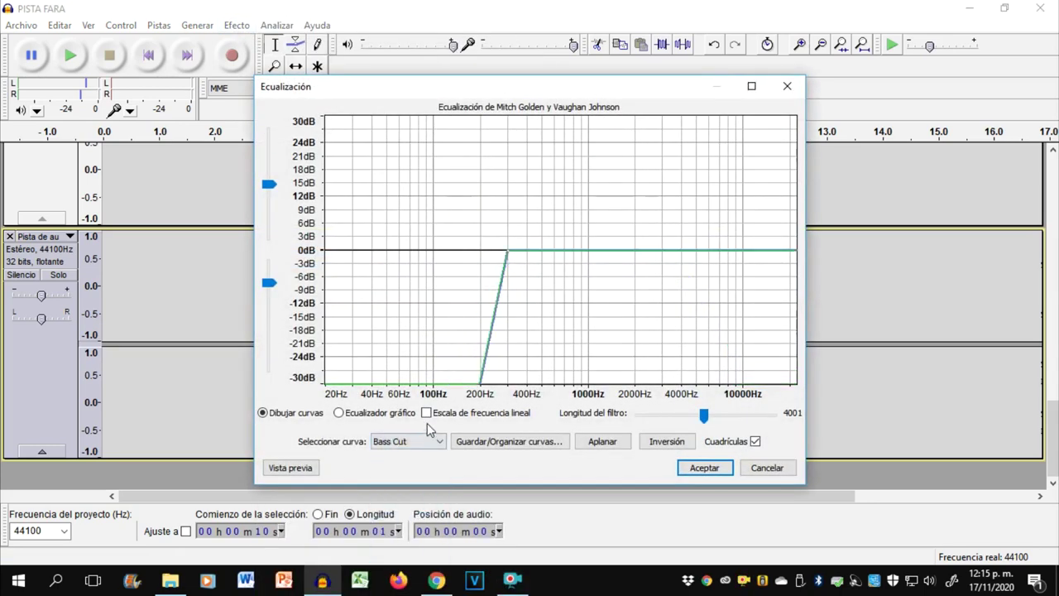
{"action": "left_click", "coordinate": [430, 441]}
{"action": "left_click", "coordinate": [405, 497]}
{"action": "left_click", "coordinate": [716, 469]}
{"action": "left_click", "coordinate": [238, 26]}
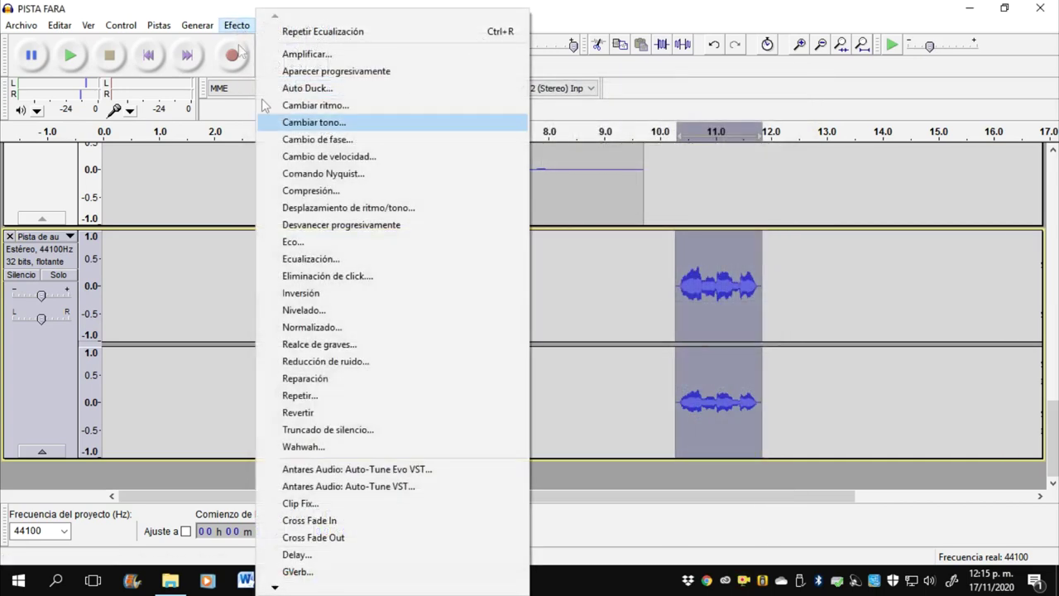
{"action": "left_click", "coordinate": [327, 242]}
{"action": "left_click", "coordinate": [631, 230]}
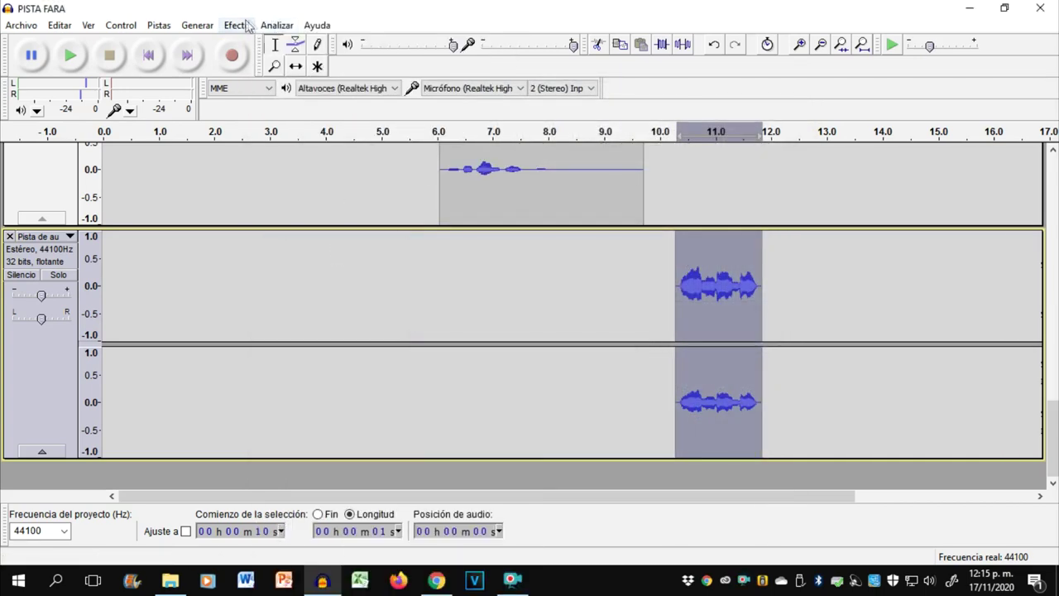
Step: Equalize the duplicated phrase again with the Treble Boost curve
{"action": "left_click", "coordinate": [248, 25]}
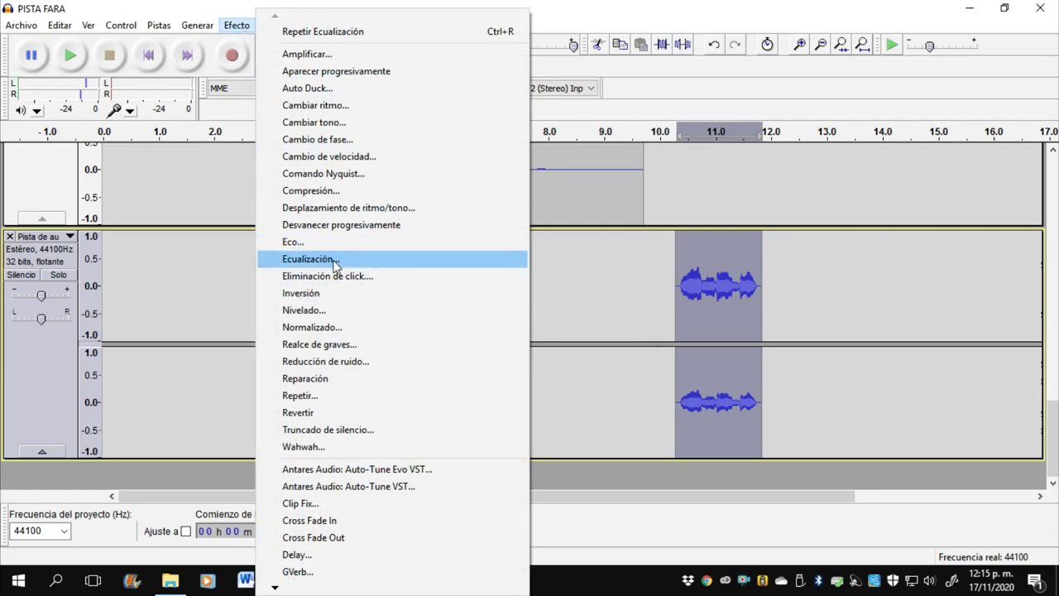
{"action": "left_click", "coordinate": [333, 262]}
{"action": "left_click", "coordinate": [406, 441]}
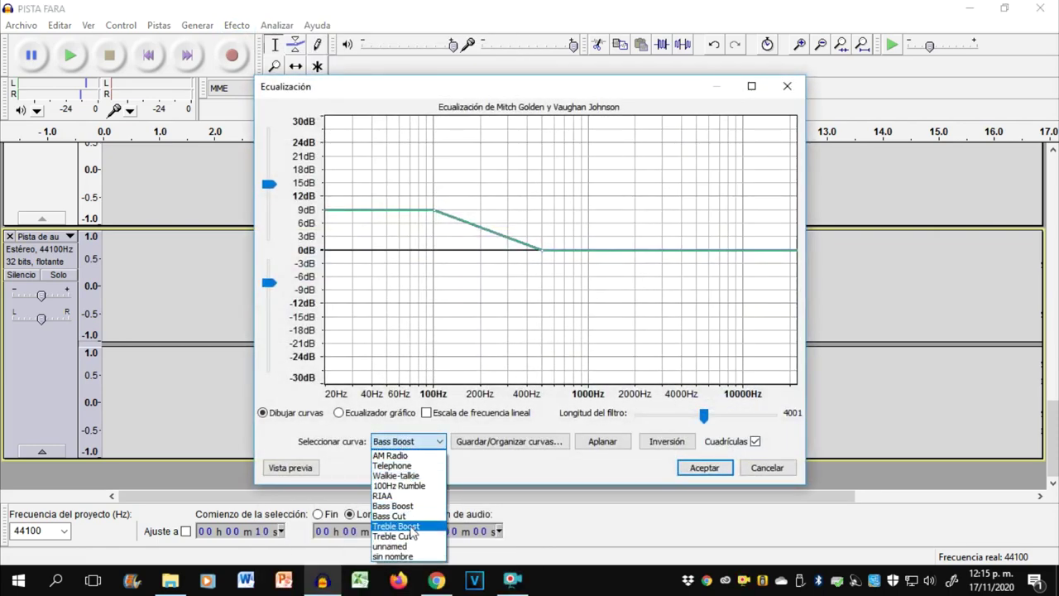
{"action": "left_click", "coordinate": [395, 526]}
{"action": "left_click", "coordinate": [697, 469]}
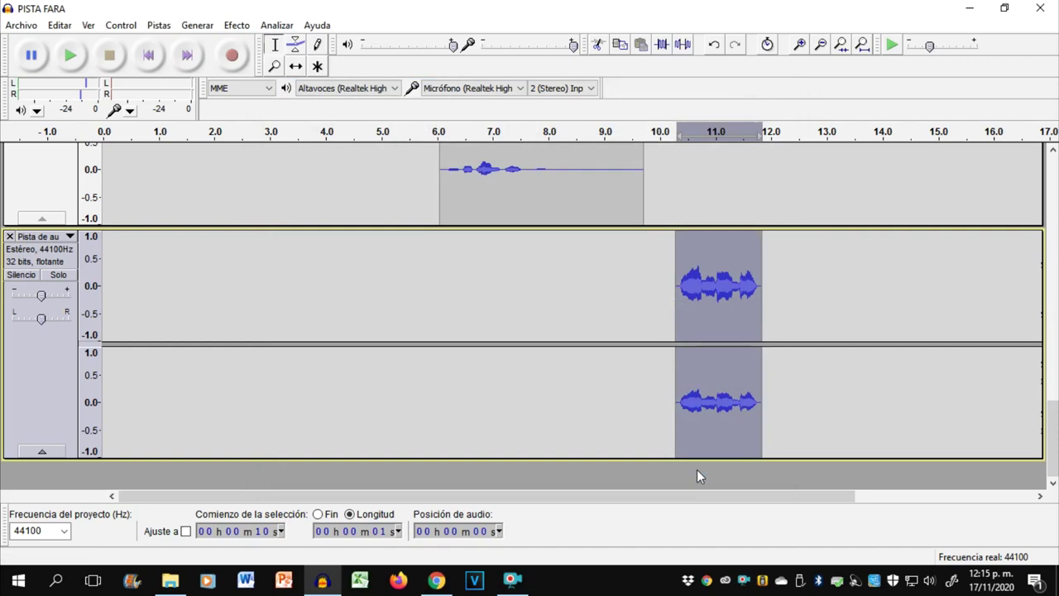
Step: Apply leveling and normalization to the equalized phrase with the preset settings
{"action": "left_click", "coordinate": [240, 29]}
{"action": "left_click", "coordinate": [389, 309]}
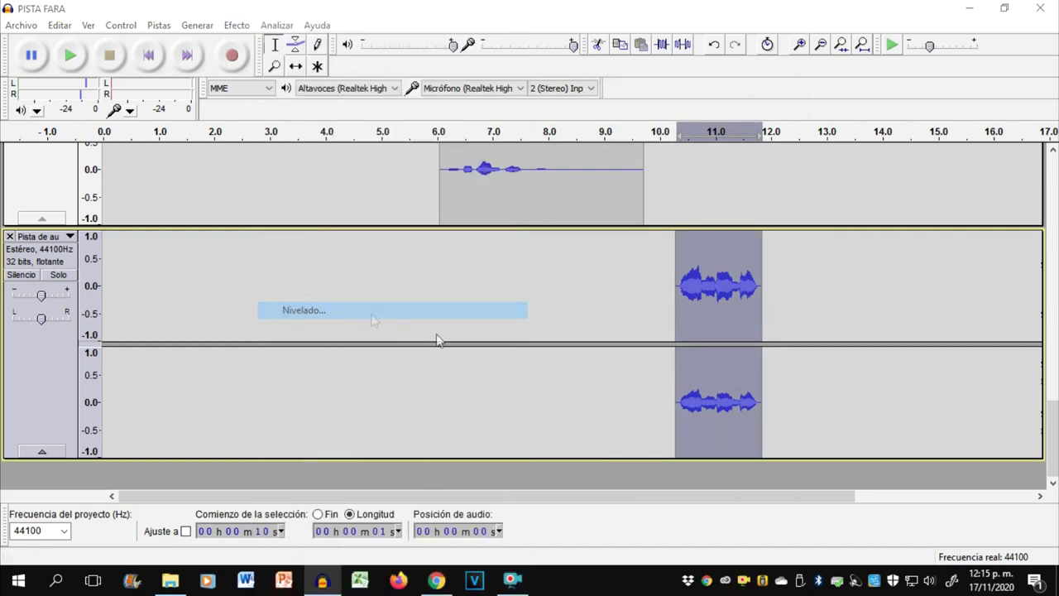
{"action": "left_click", "coordinate": [553, 350]}
{"action": "left_click", "coordinate": [237, 24]}
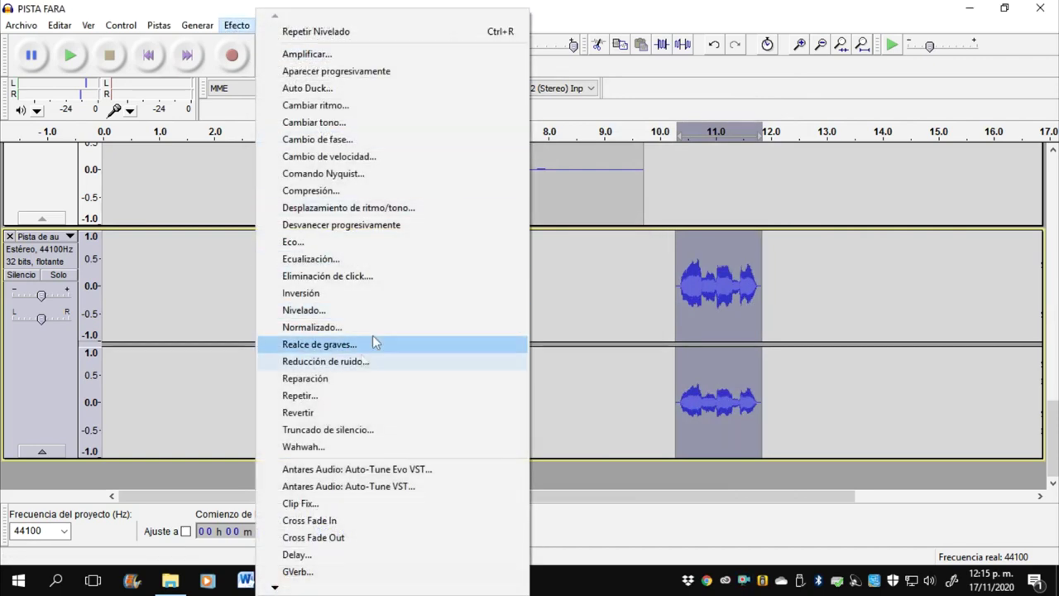
{"action": "left_click", "coordinate": [340, 328]}
{"action": "left_click", "coordinate": [568, 328]}
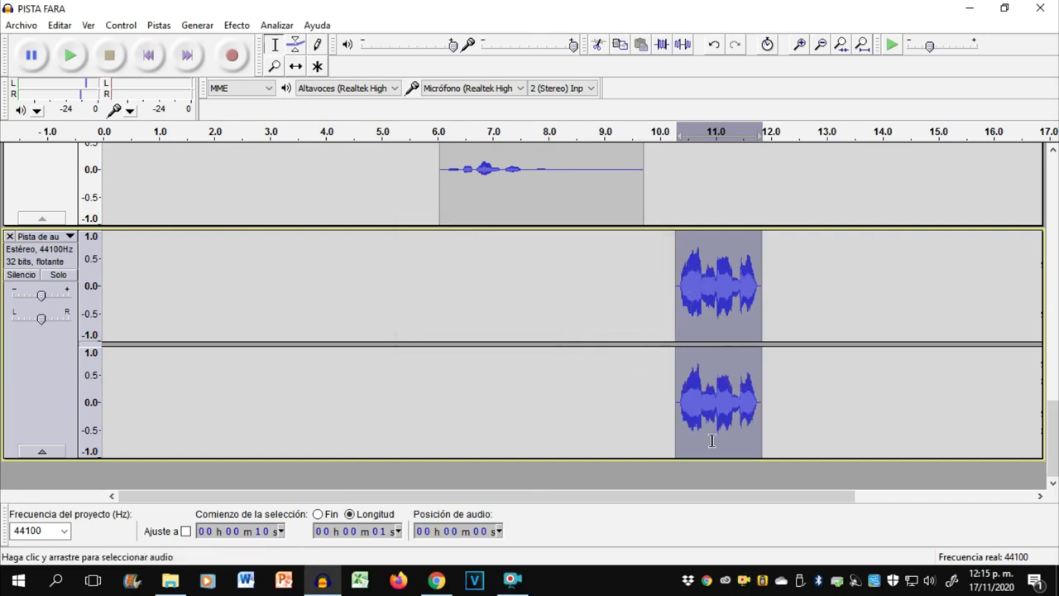
Step: Duplicate the processed phrase to another new track and select the whole copied clip
{"action": "key", "text": "ctrl+d"}
{"action": "scroll", "coordinate": [742, 405], "scroll_direction": "down", "scroll_amount": 3}
{"action": "left_click", "coordinate": [732, 381]}
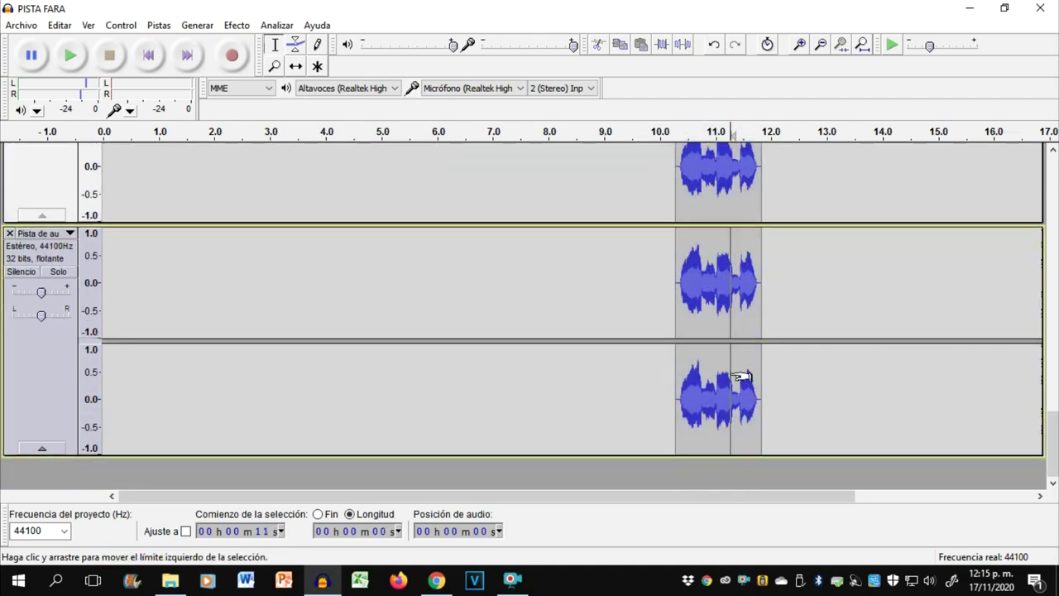
{"action": "double_click", "coordinate": [719, 299]}
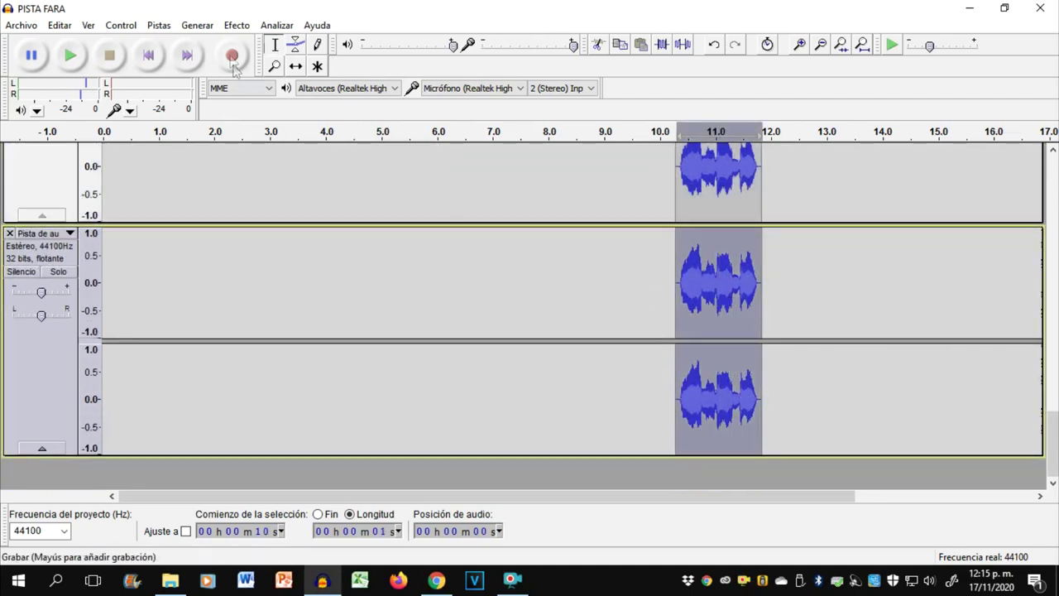
{"action": "left_click", "coordinate": [236, 25]}
{"action": "left_click", "coordinate": [286, 554]}
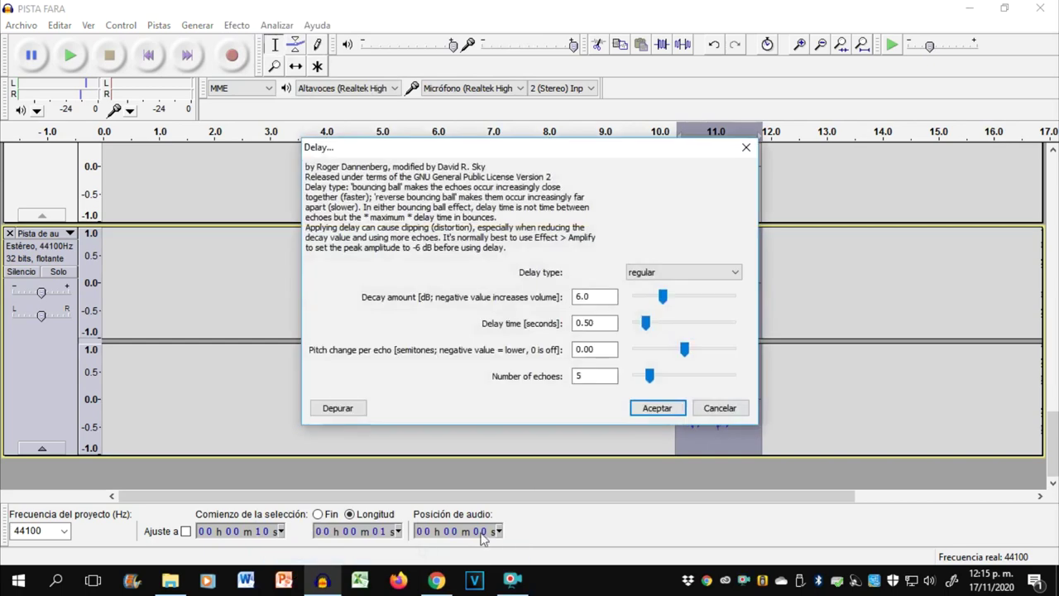
{"action": "left_click", "coordinate": [592, 297]}
{"action": "left_click", "coordinate": [719, 408]}
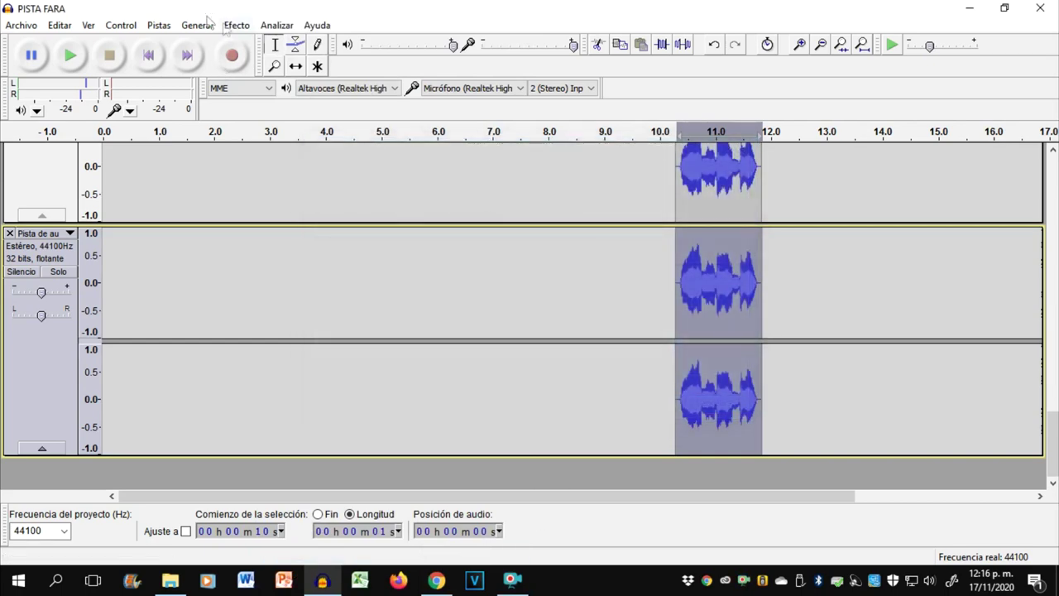
Step: Start a GVerb reverb on the copied phrase with a room size of 20 m and a reverb time of 3 s
{"action": "left_click", "coordinate": [237, 25]}
{"action": "left_click", "coordinate": [291, 570]}
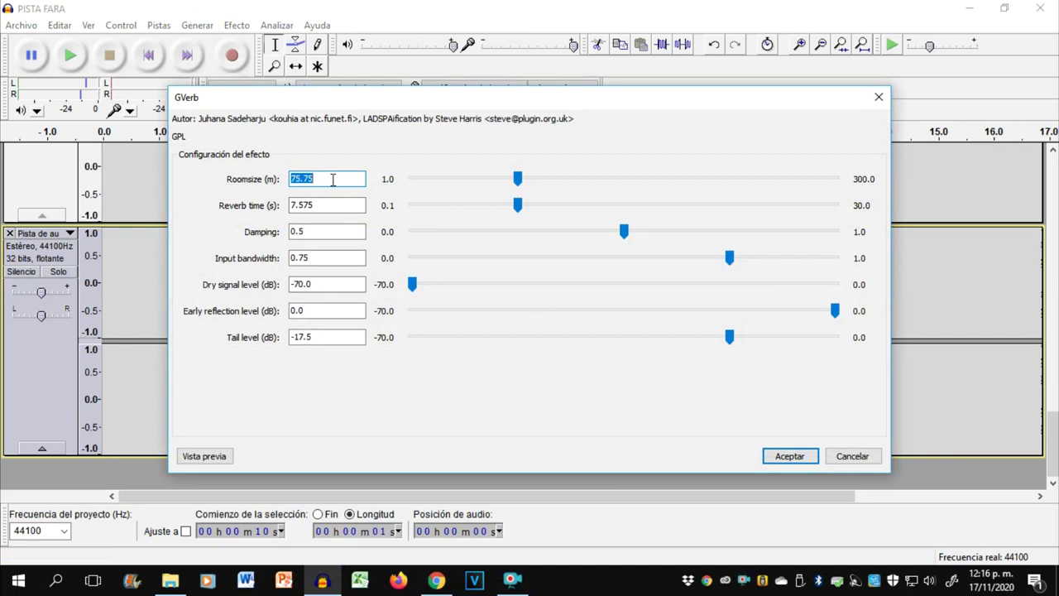
{"action": "type", "text": "20"}
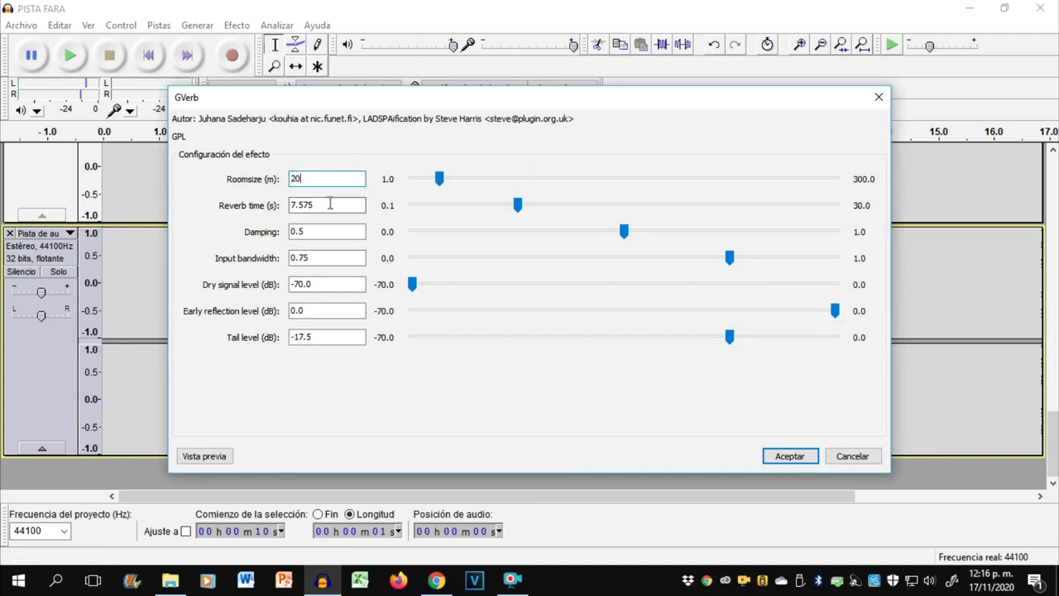
{"action": "double_click", "coordinate": [328, 203]}
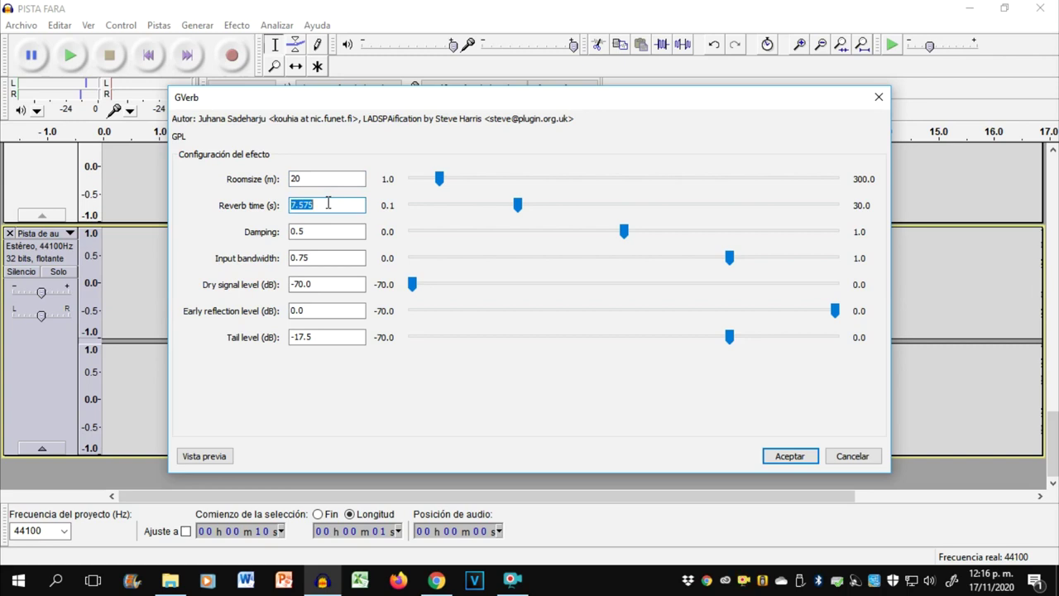
{"action": "type", "text": "3"}
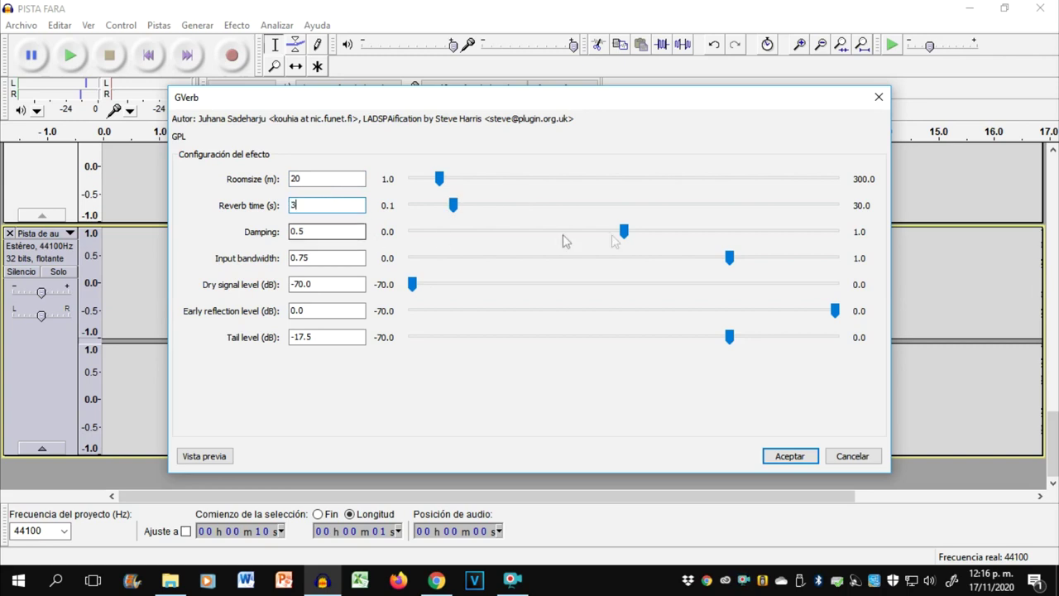
Step: Set the reverb's damping to 1.0 and its input bandwidth to 0.300
{"action": "left_click_drag", "start_coordinate": [624, 234], "coordinate": [408, 235]}
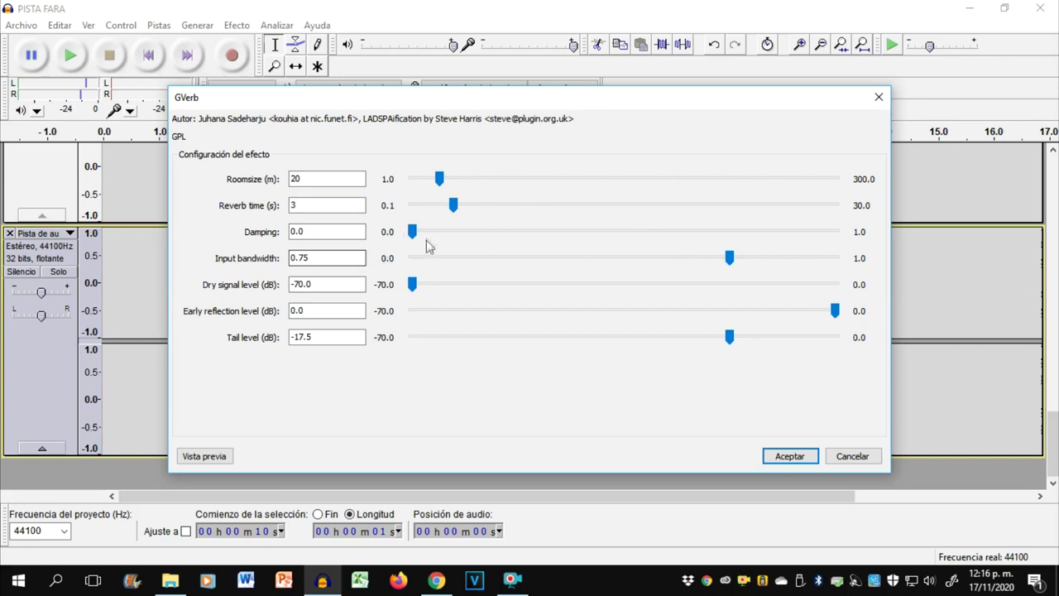
{"action": "left_click_drag", "start_coordinate": [414, 233], "coordinate": [971, 247]}
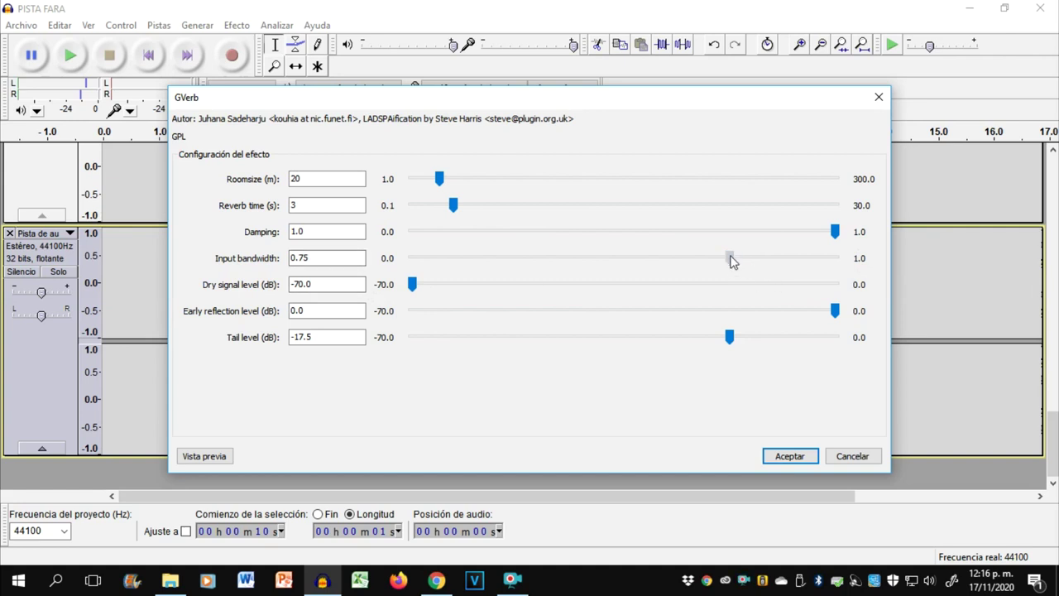
{"action": "left_click_drag", "start_coordinate": [718, 260], "coordinate": [562, 261]}
{"action": "left_click", "coordinate": [330, 258]}
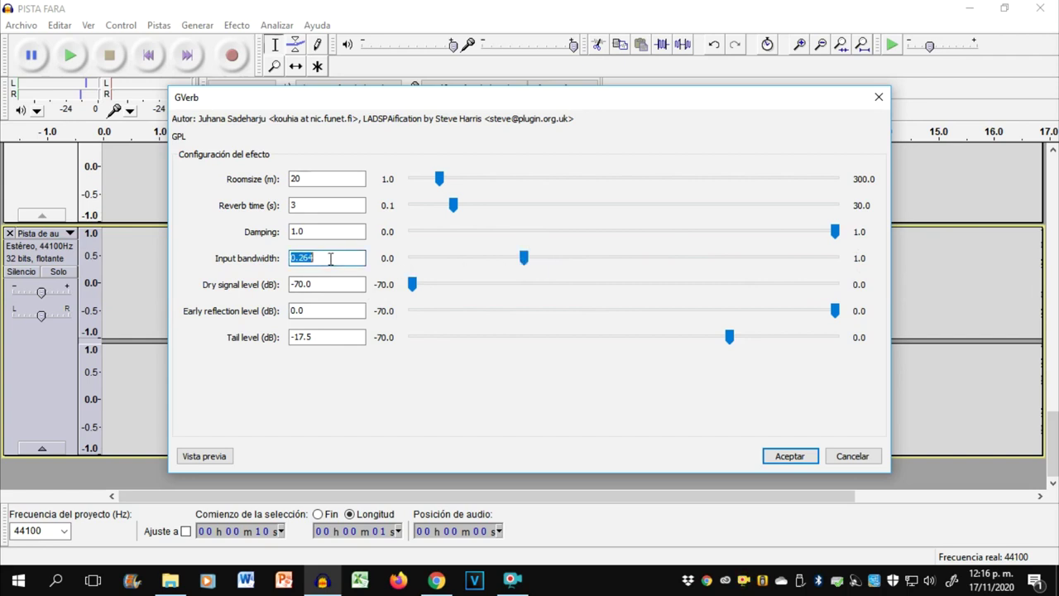
{"action": "type", "text": "0.300"}
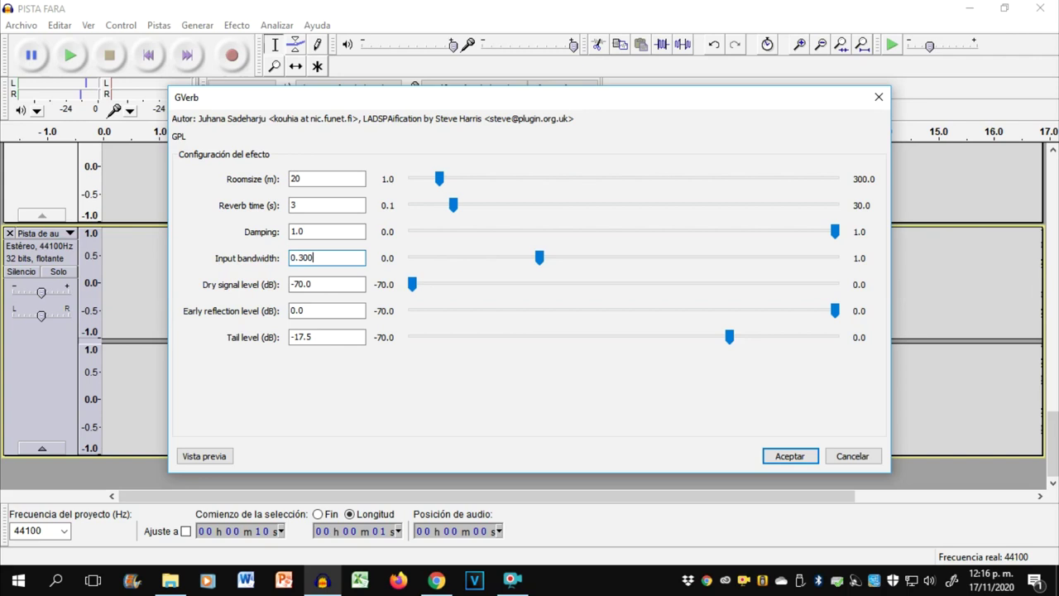
Step: Set the early reflection level to about -2.17 dB, lower the tail level slightly, and apply the reverb
{"action": "left_click", "coordinate": [347, 287]}
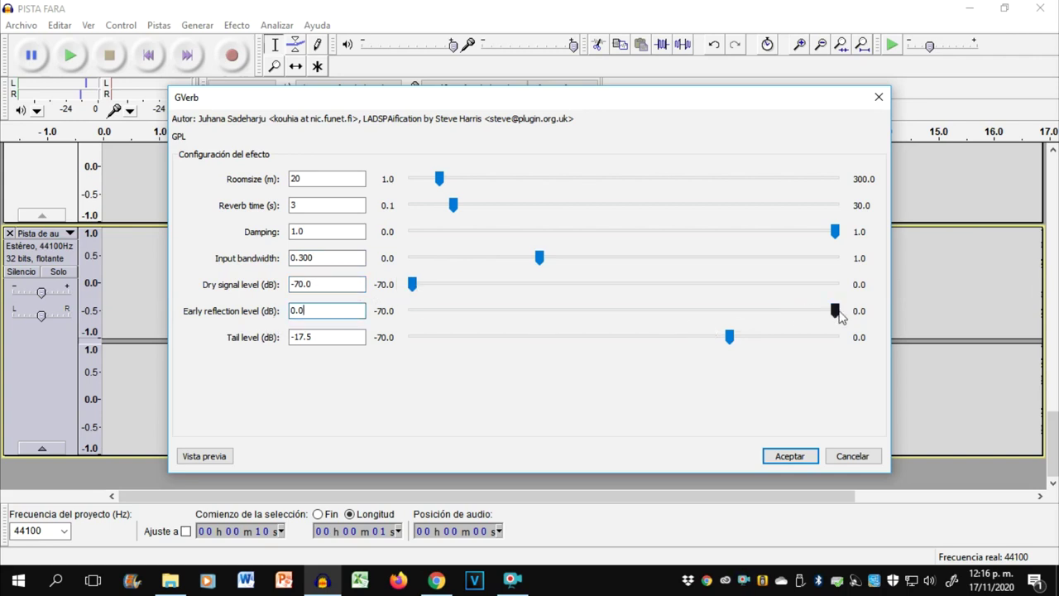
{"action": "left_click_drag", "start_coordinate": [837, 317], "coordinate": [828, 320]}
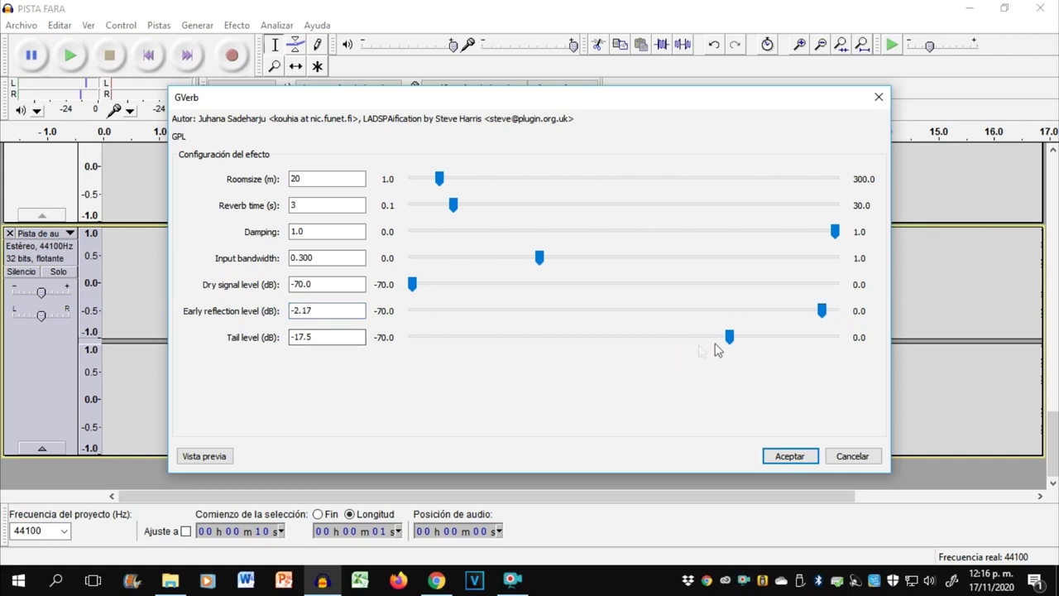
{"action": "left_click_drag", "start_coordinate": [733, 342], "coordinate": [721, 345]}
{"action": "left_click", "coordinate": [787, 459]}
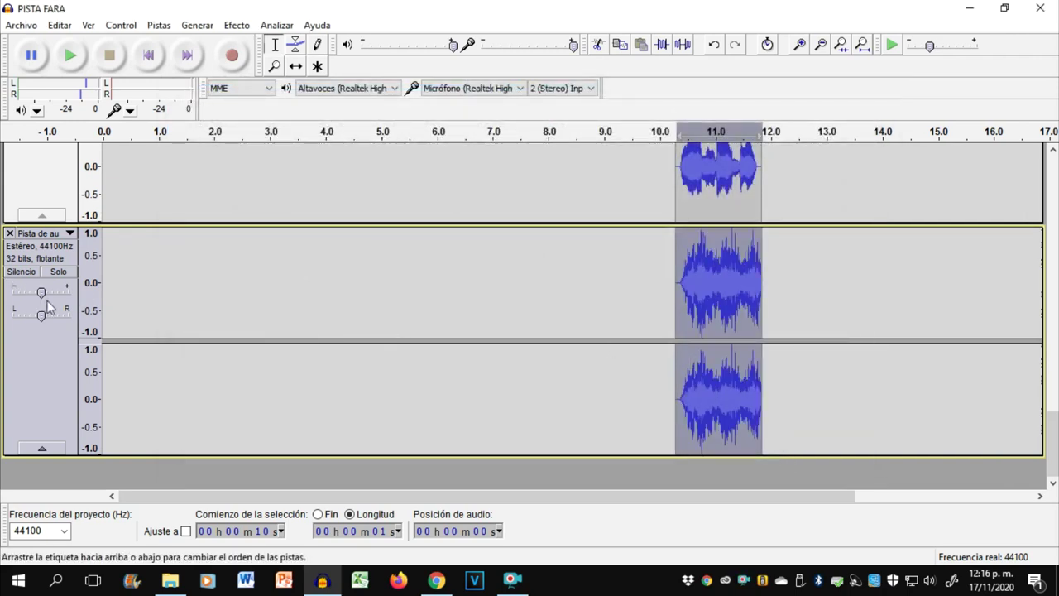
Step: Try amplifying the reverberated phrase copy by -5 dB
{"action": "left_click", "coordinate": [238, 25]}
{"action": "left_click", "coordinate": [302, 52]}
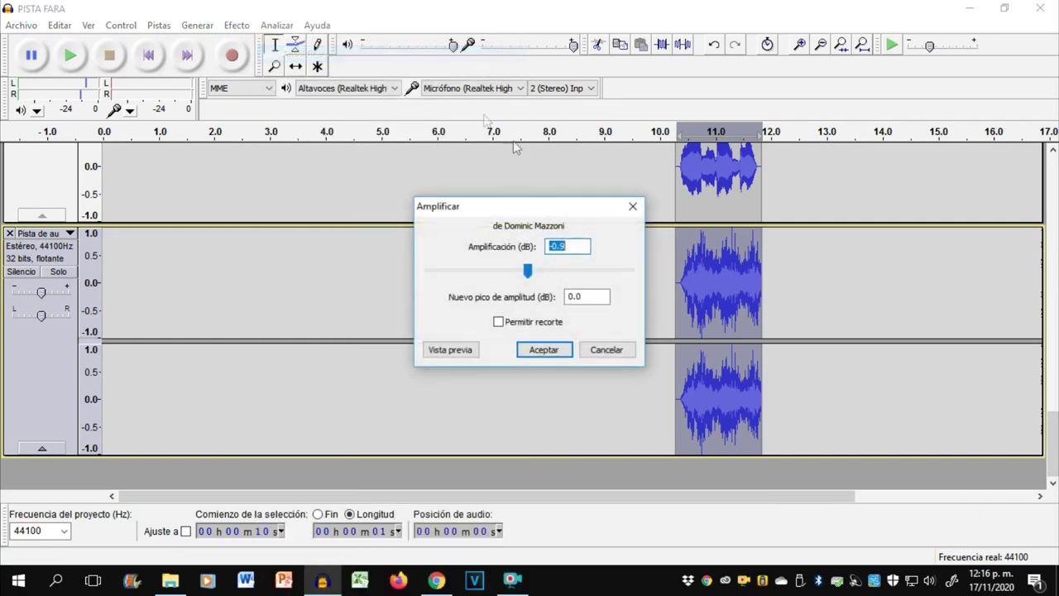
{"action": "type", "text": "-5"}
{"action": "left_click", "coordinate": [544, 349]}
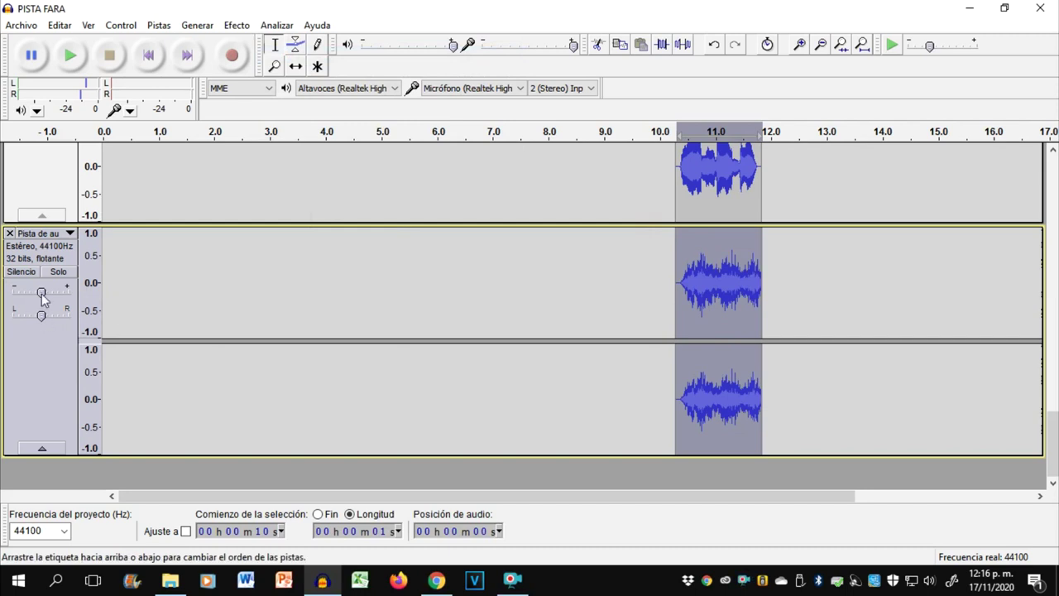
Step: Undo both the amplification and the GVerb reverb on the copied phrase
{"action": "left_click", "coordinate": [714, 46]}
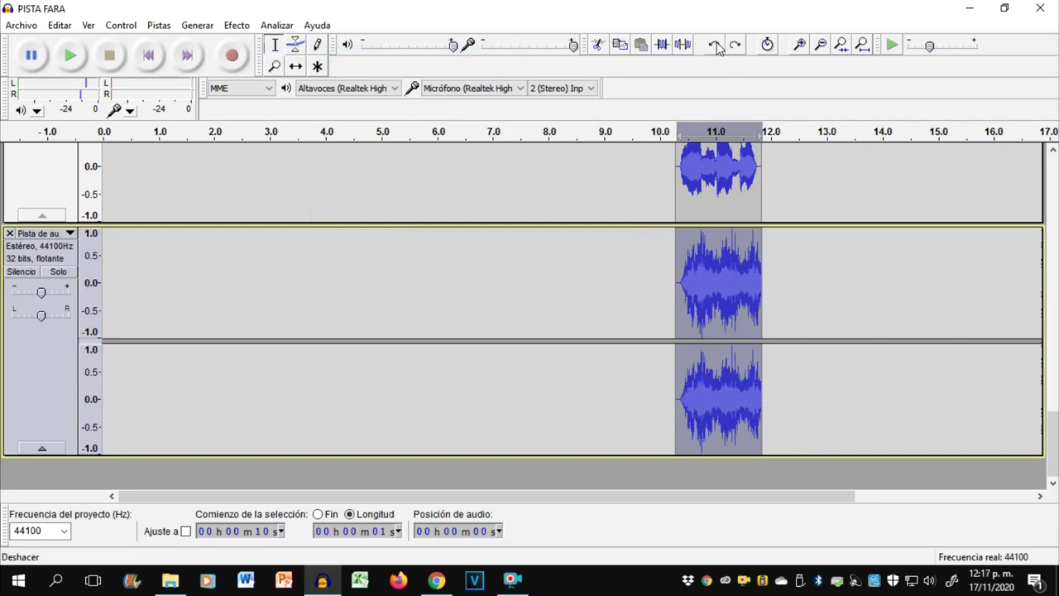
{"action": "left_click", "coordinate": [721, 331]}
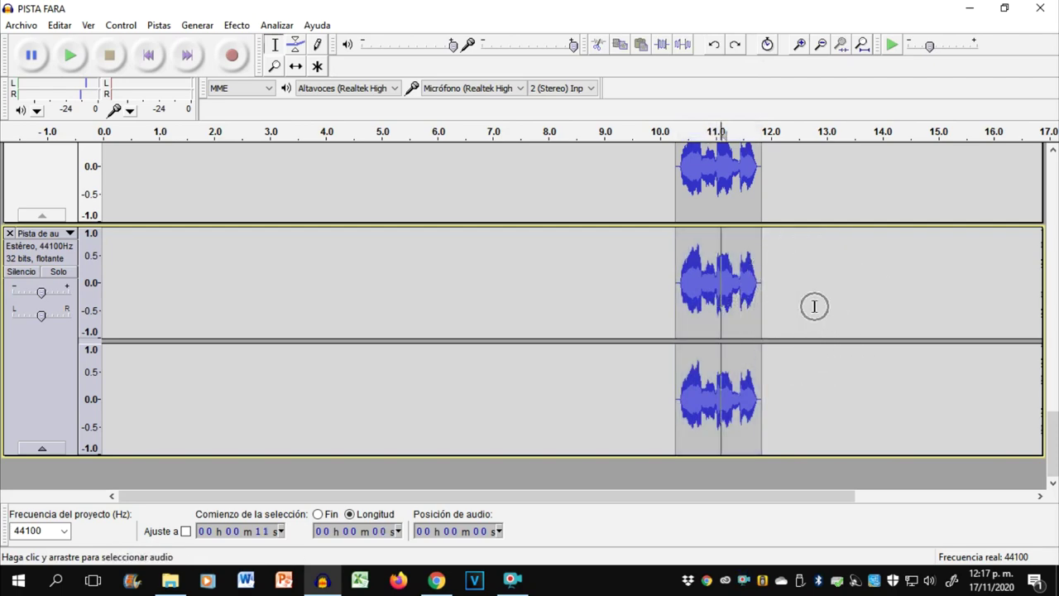
Step: Copy a short silent stretch from the end of the earlier phrase's delay copy and paste it near the end of the duplicated phrase
{"action": "scroll", "coordinate": [814, 306], "scroll_direction": "up", "scroll_amount": 5}
{"action": "left_click_drag", "start_coordinate": [647, 326], "coordinate": [626, 326]}
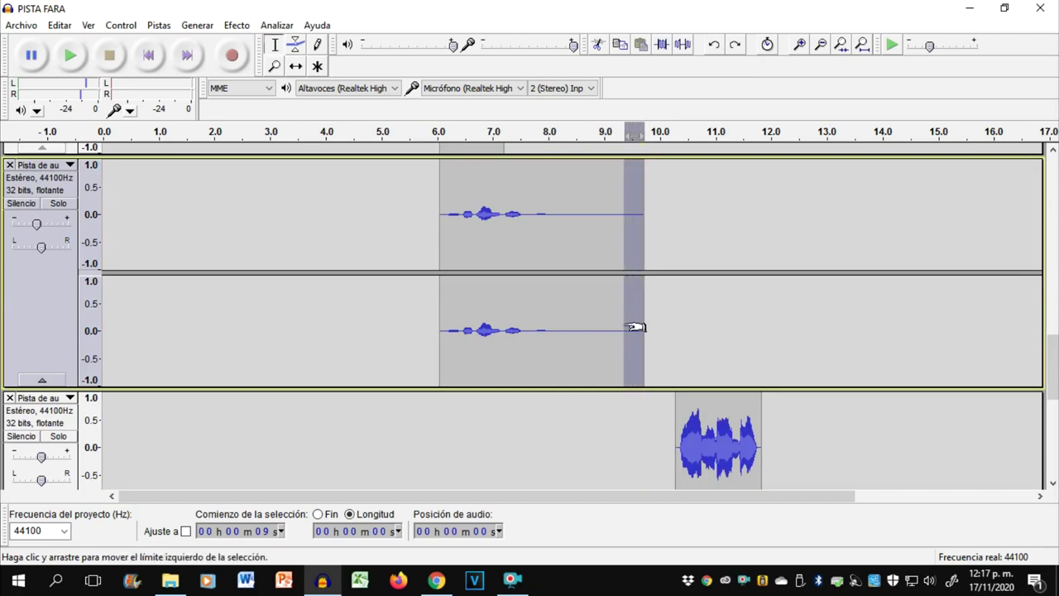
{"action": "scroll", "coordinate": [589, 332], "scroll_direction": "down", "scroll_amount": 5}
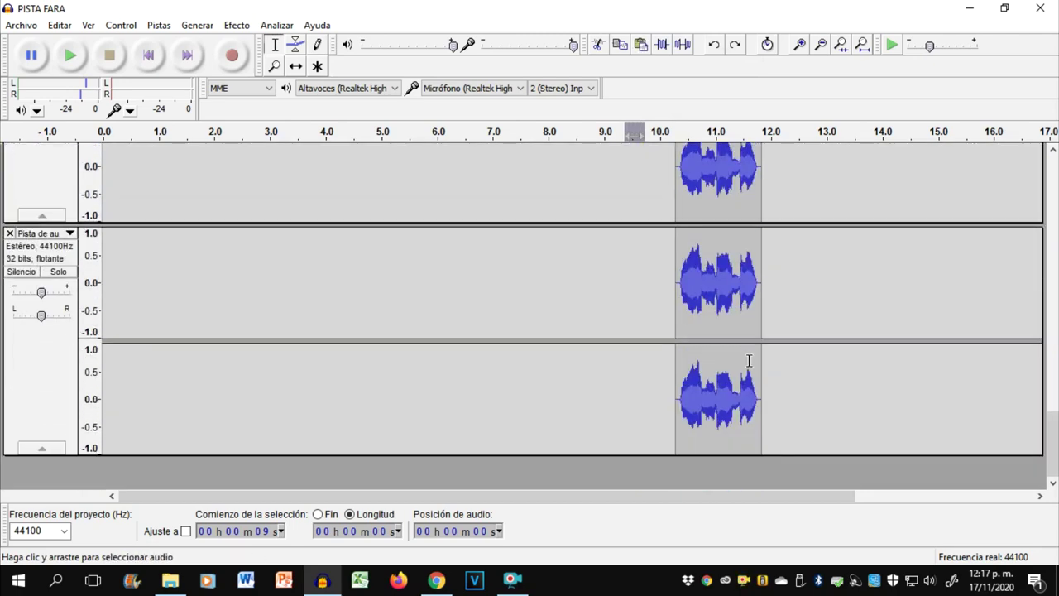
{"action": "left_click", "coordinate": [761, 368]}
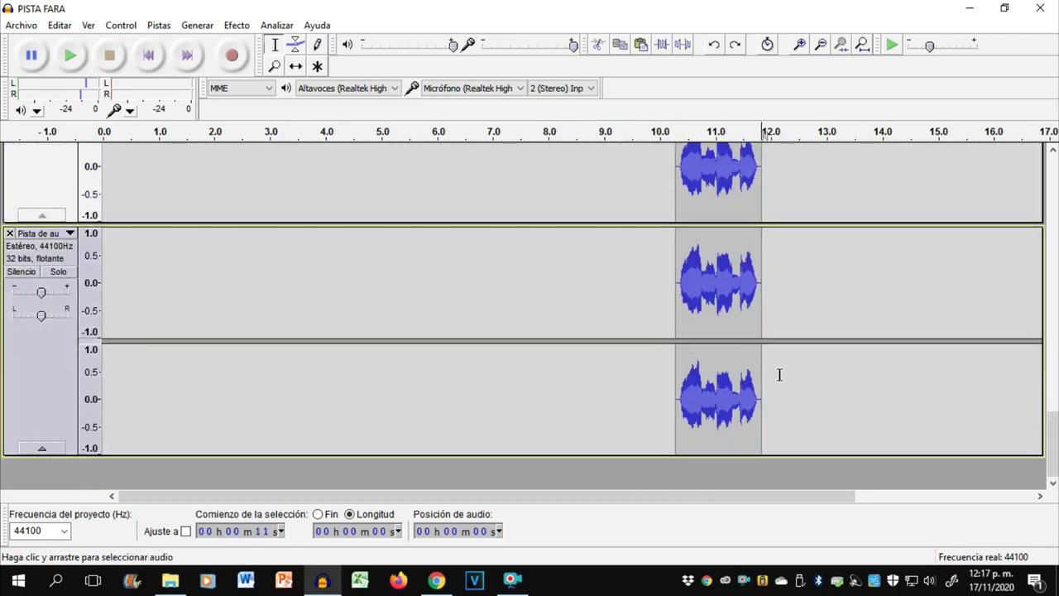
{"action": "key", "text": "ctrl+1"}
{"action": "key", "text": "ctrl+1"}
{"action": "key", "text": "ctrl+1"}
{"action": "key", "text": "ctrl+1"}
{"action": "key", "text": "ctrl+1"}
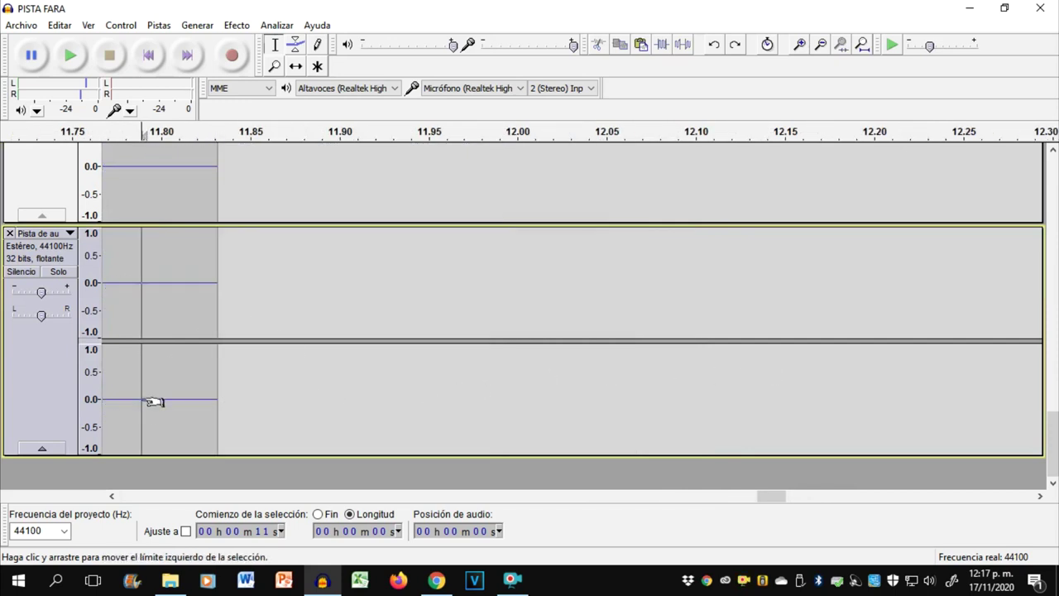
{"action": "left_click", "coordinate": [140, 399]}
{"action": "key", "text": "ctrl+v"}
Step: Paste the silence again within the extended tail at about 12.04 s and select the whole lengthened clip
{"action": "double_click", "coordinate": [363, 379]}
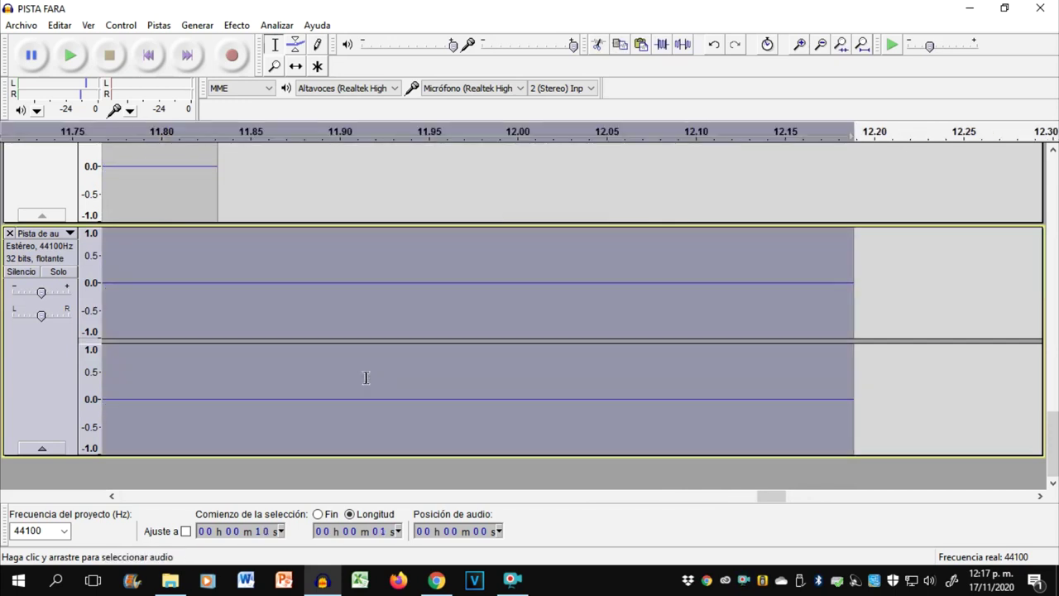
{"action": "left_click_drag", "start_coordinate": [212, 306], "coordinate": [745, 322]}
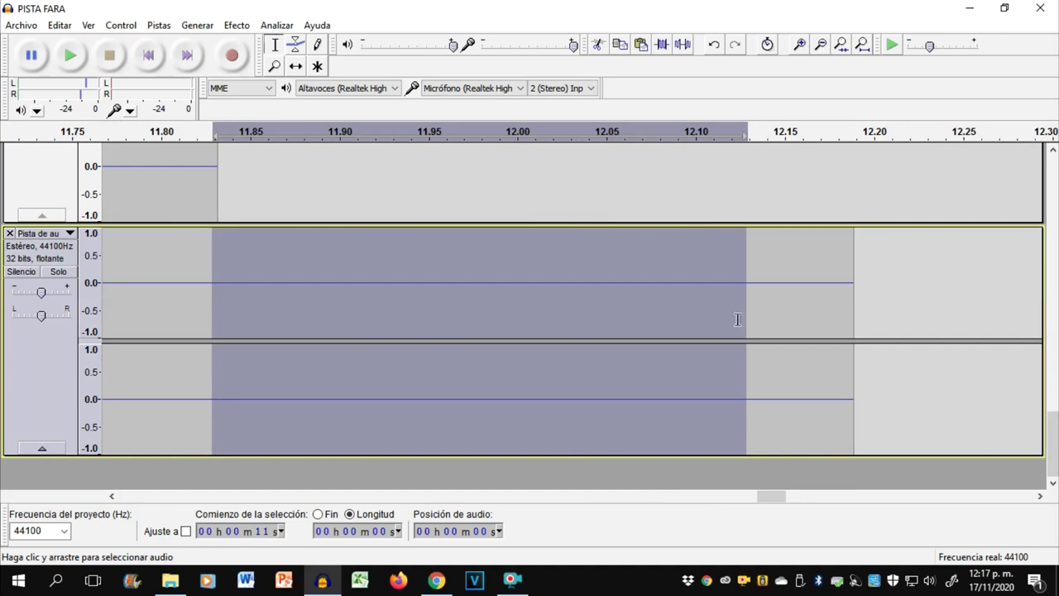
{"action": "left_click", "coordinate": [584, 292]}
{"action": "key", "text": "ctrl+v"}
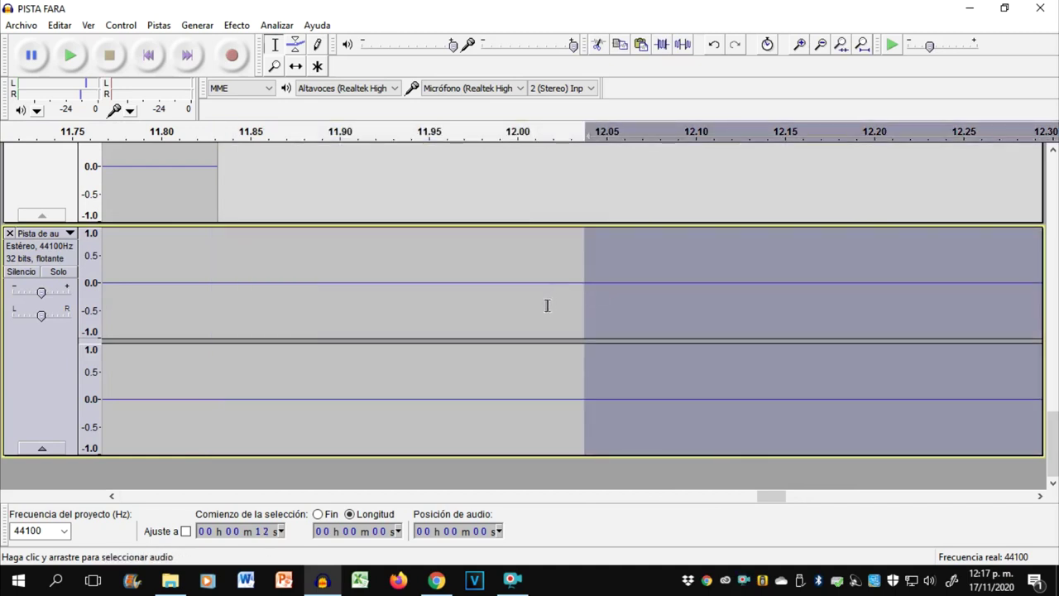
{"action": "key", "text": "ctrl+2"}
{"action": "left_click", "coordinate": [724, 282]}
{"action": "double_click", "coordinate": [768, 299]}
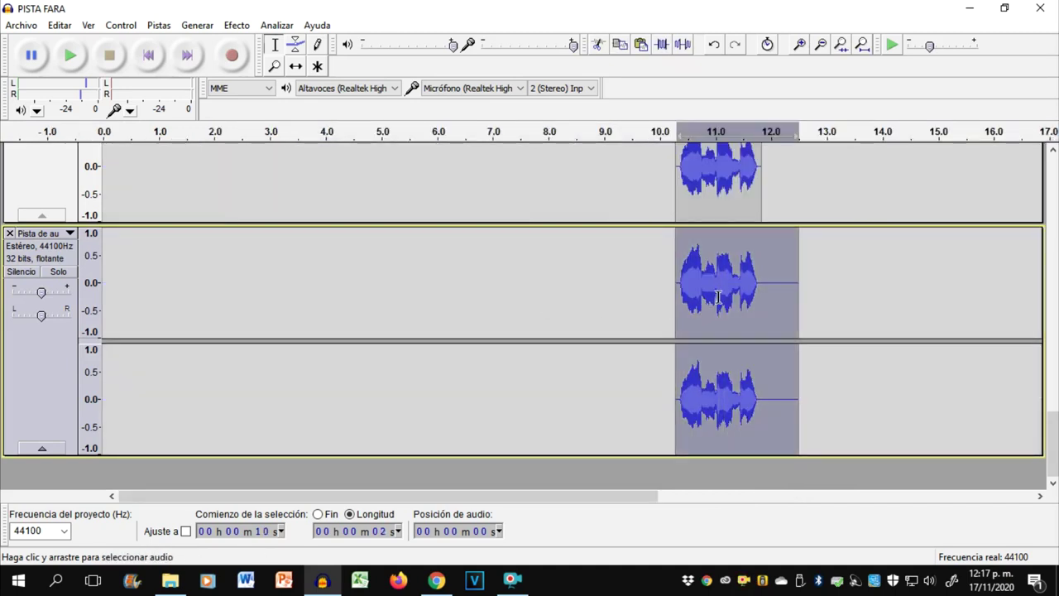
{"action": "left_click", "coordinate": [240, 26]}
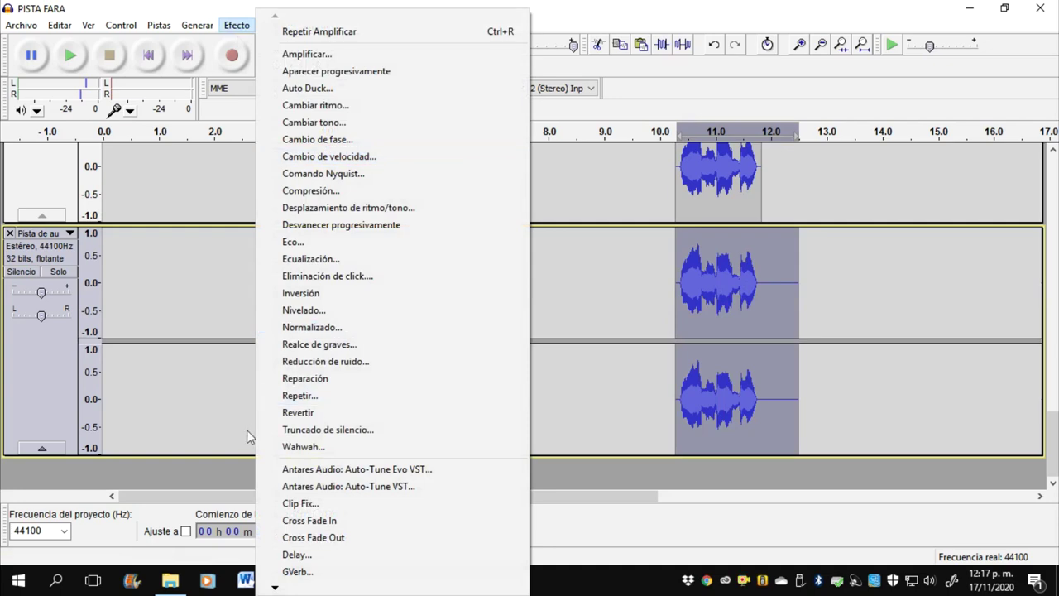
{"action": "left_click", "coordinate": [295, 537]}
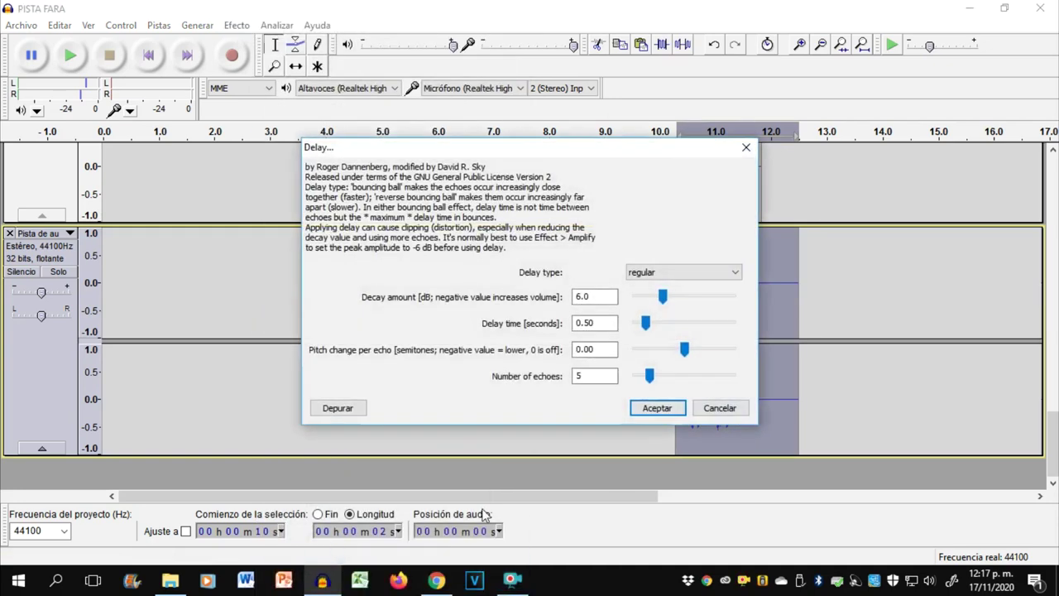
{"action": "left_click", "coordinate": [720, 408]}
Step: Apply GVerb to the lengthened phrase copy, keeping the room size of 20 m, reverb time of 3 s and other previous settings
{"action": "left_click", "coordinate": [237, 26]}
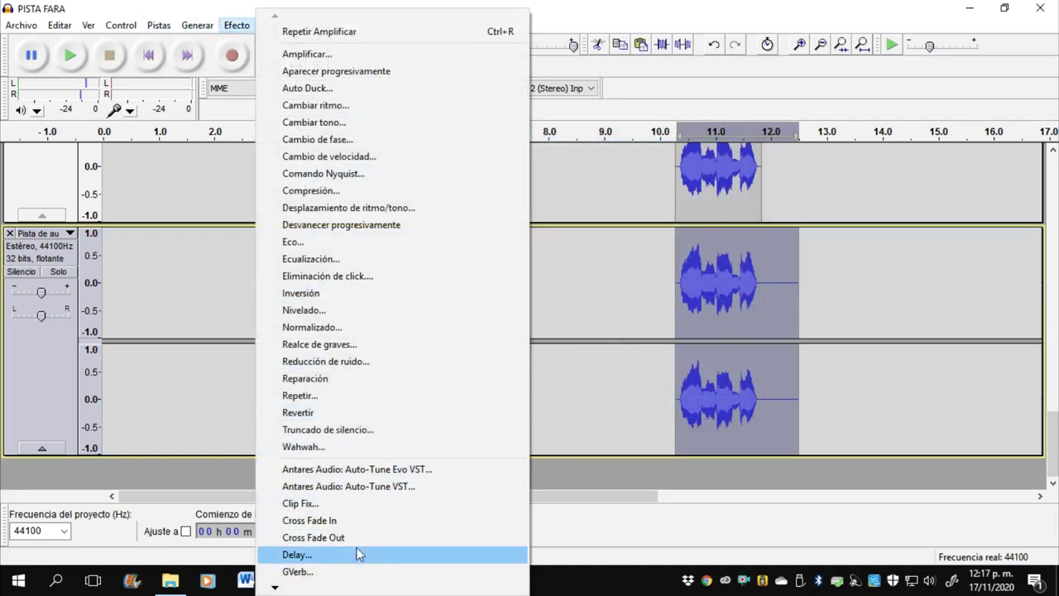
{"action": "left_click", "coordinate": [295, 571]}
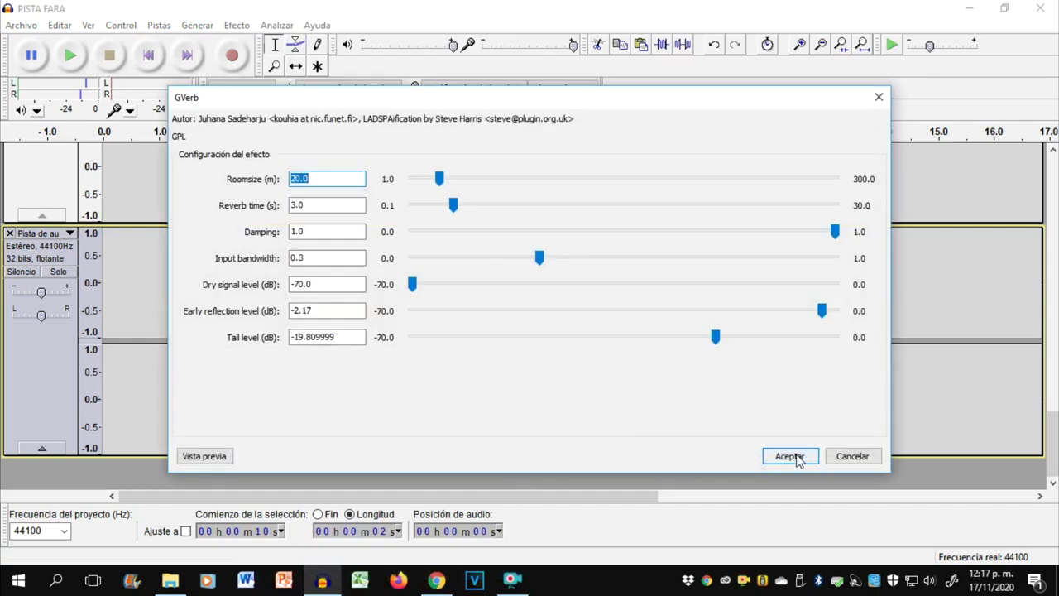
{"action": "left_click", "coordinate": [795, 457]}
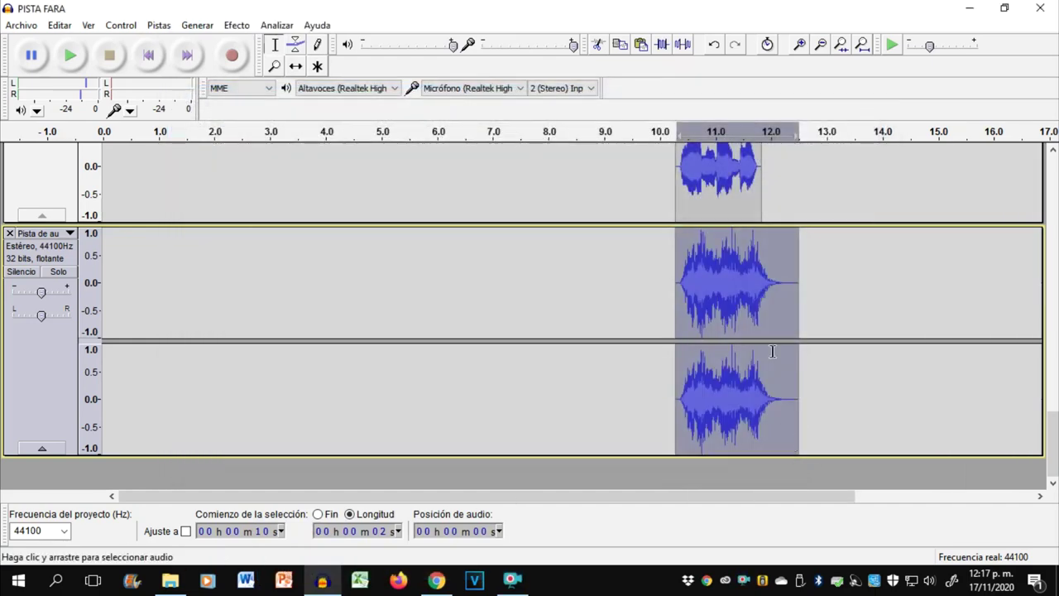
Step: Amplify the lengthened reverb copy by -5 dB
{"action": "left_click", "coordinate": [235, 25]}
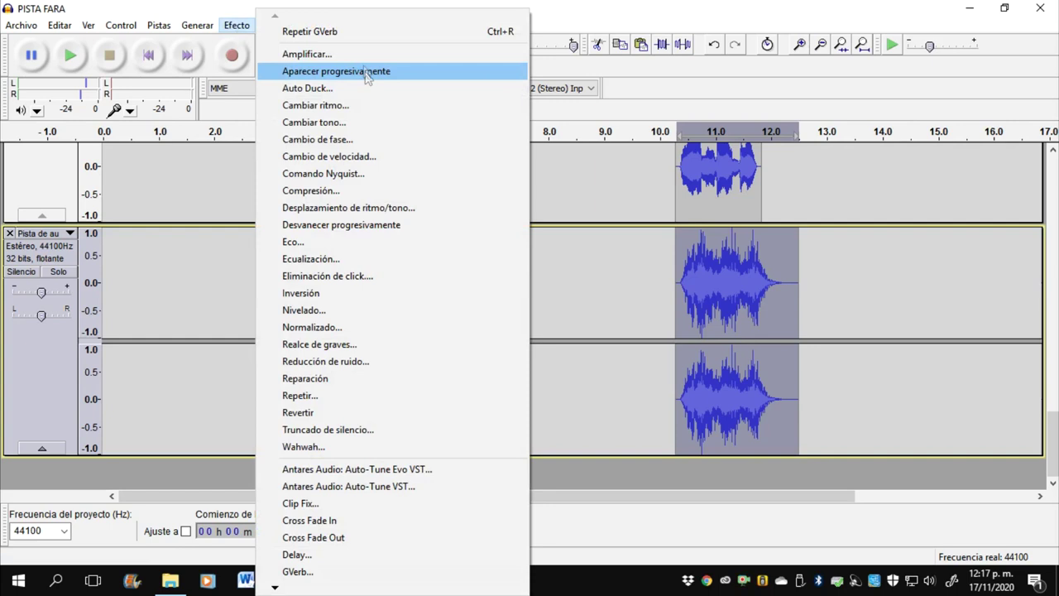
{"action": "left_click", "coordinate": [455, 52]}
{"action": "type", "text": "-5"}
{"action": "left_click", "coordinate": [559, 353]}
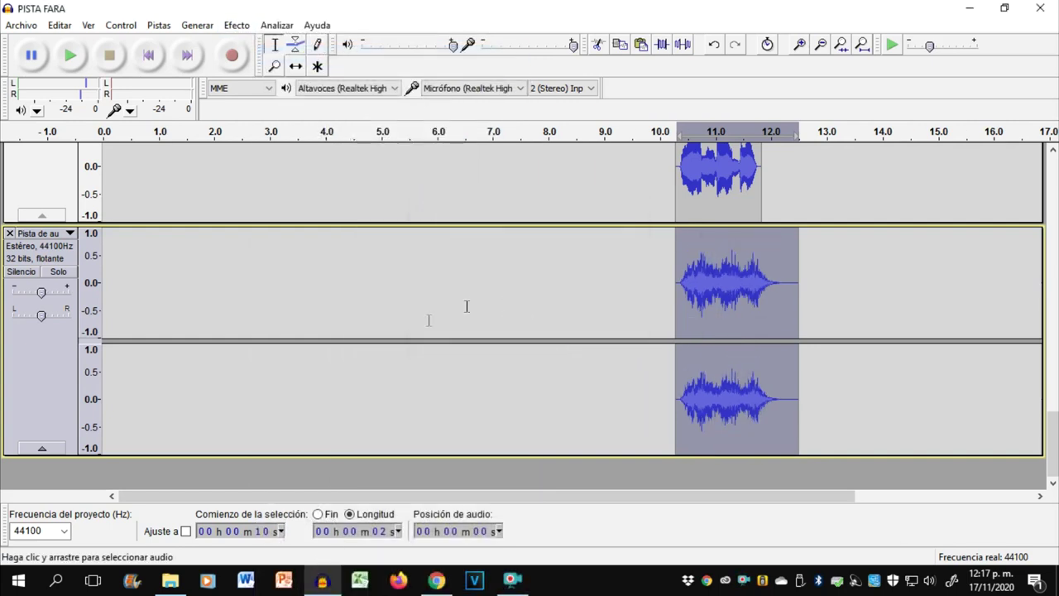
Step: Set the track gain of the reverb copy to -10 dB
{"action": "double_click", "coordinate": [40, 294]}
{"action": "type", "text": "-"}
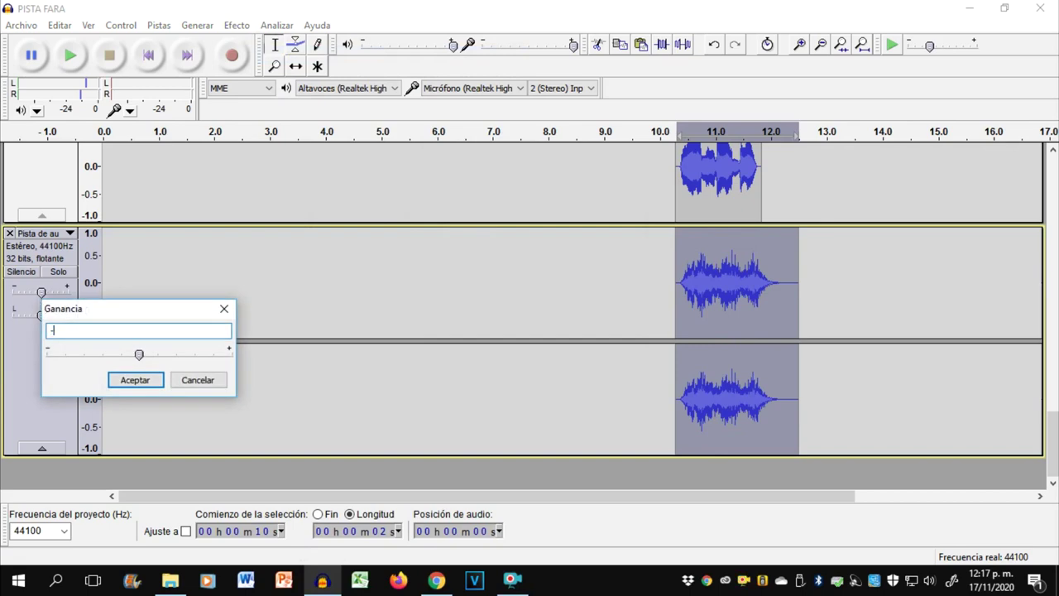
{"action": "type", "text": "10"}
{"action": "key", "text": "Return"}
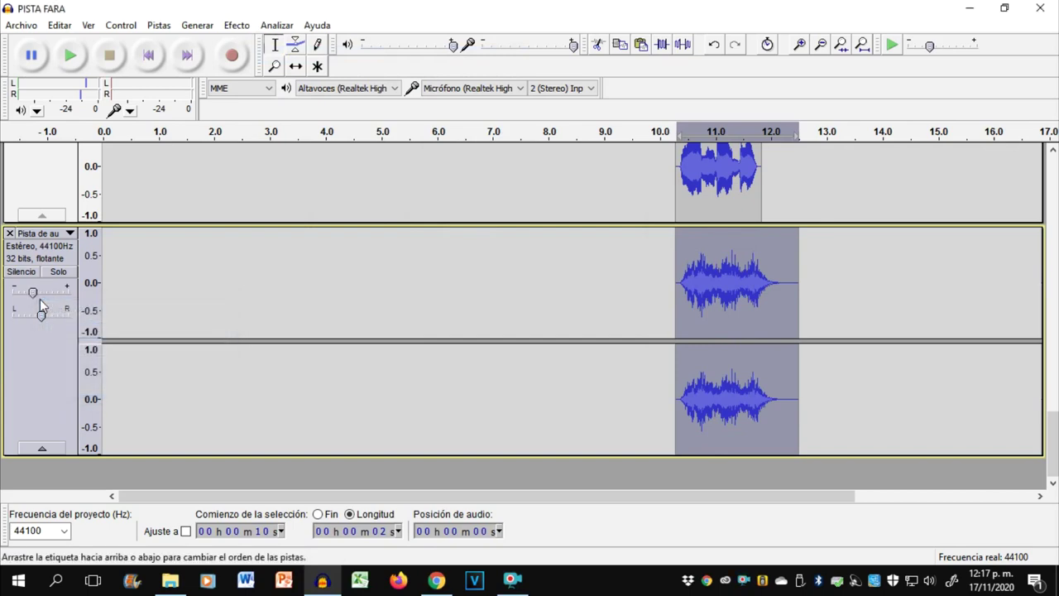
Step: Lower the track gain of the dry phrase above the reverb copy
{"action": "scroll", "coordinate": [117, 294], "scroll_direction": "up", "scroll_amount": 3}
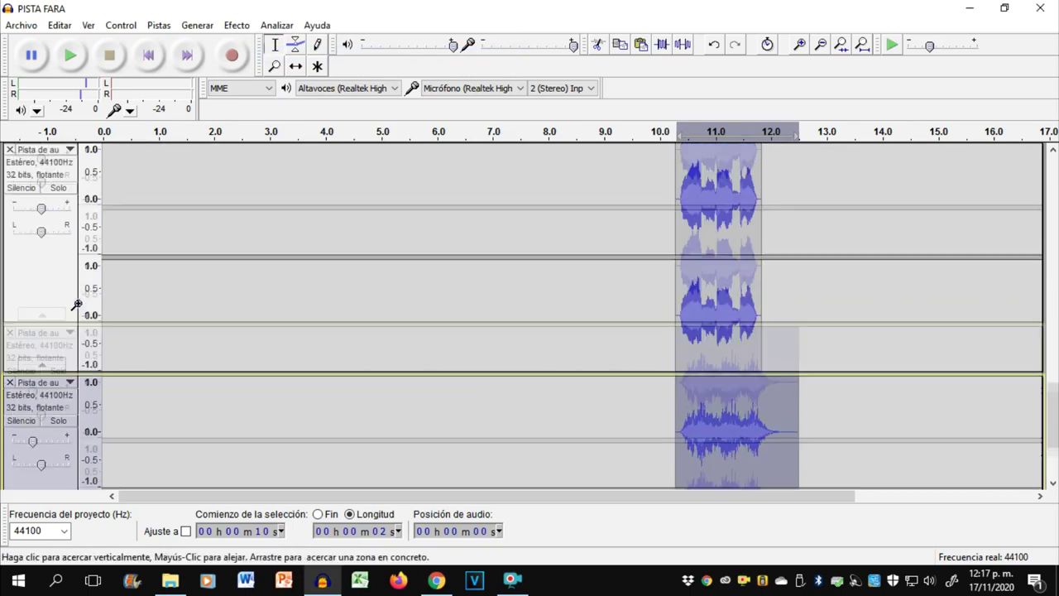
{"action": "double_click", "coordinate": [40, 211]}
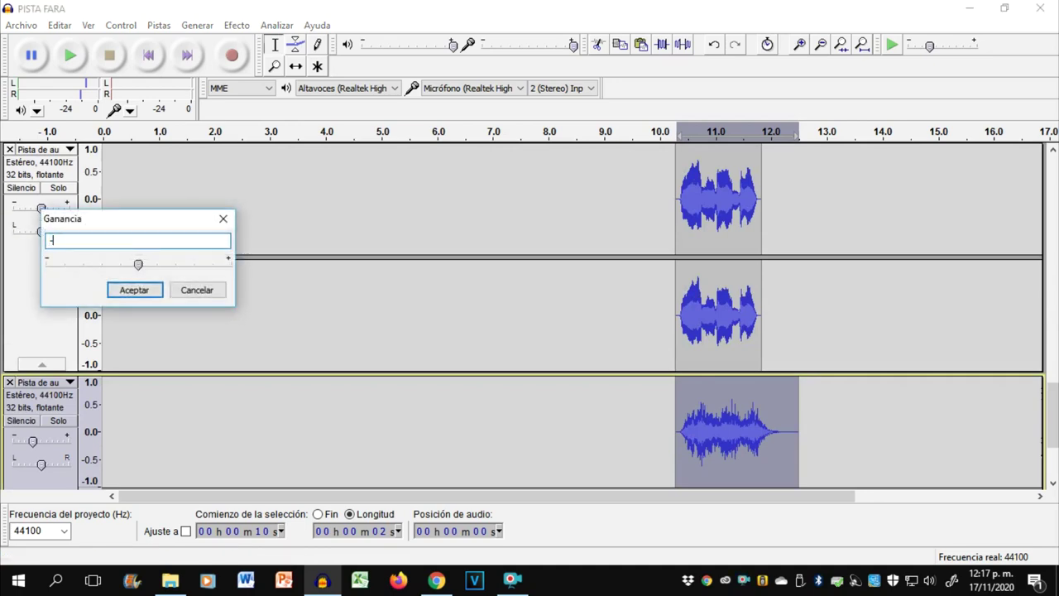
{"action": "type", "text": "-10"}
{"action": "key", "text": "Return"}
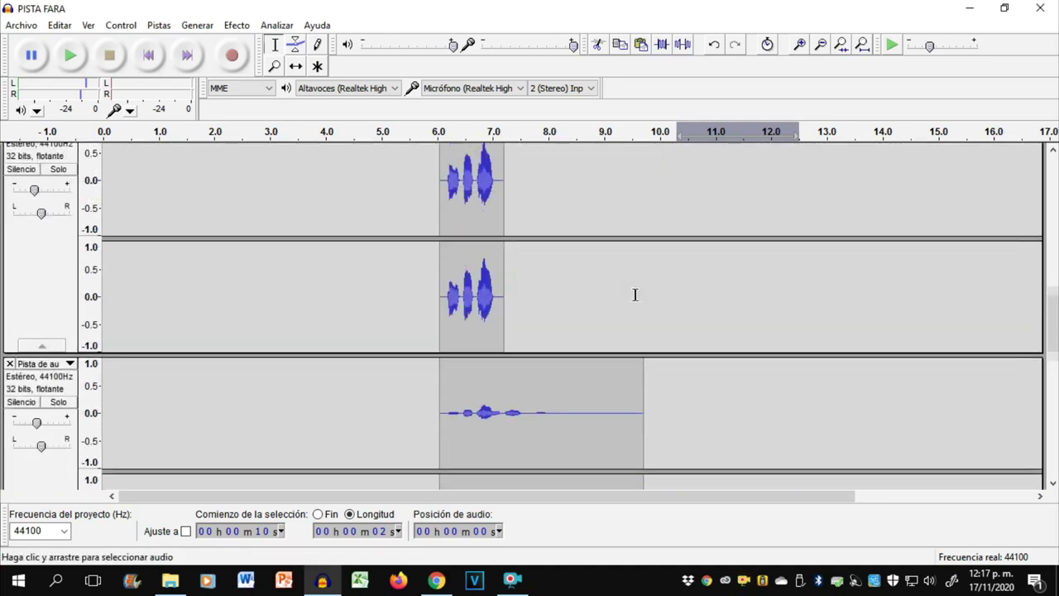
Step: Solo the dry phrase and its reverb copy and listen to both from just before the phrase begins
{"action": "scroll", "coordinate": [635, 294], "scroll_direction": "down", "scroll_amount": 10}
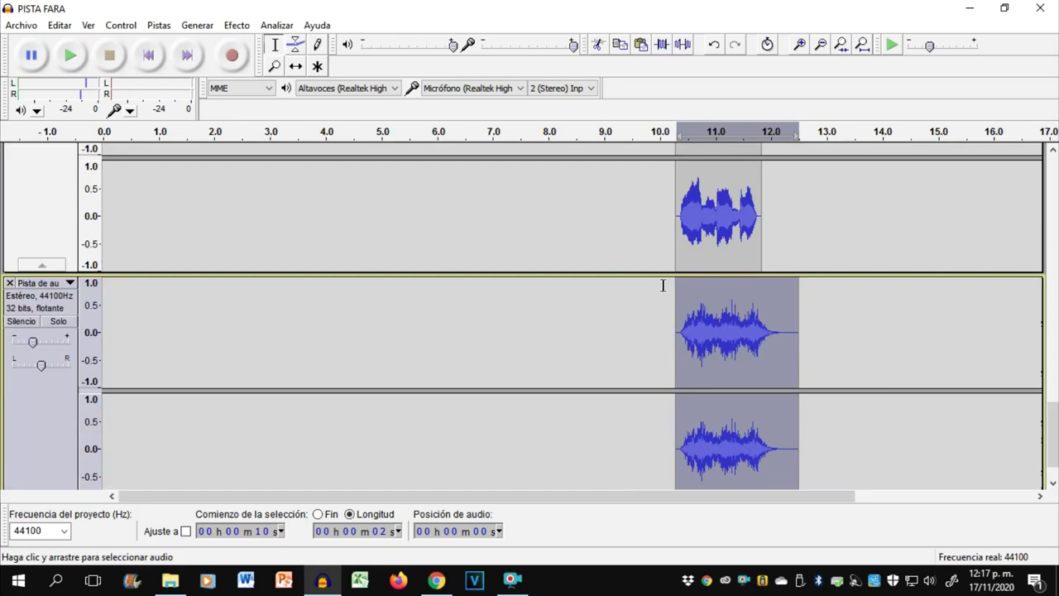
{"action": "scroll", "coordinate": [671, 281], "scroll_direction": "up", "scroll_amount": 3}
{"action": "left_click", "coordinate": [671, 287]}
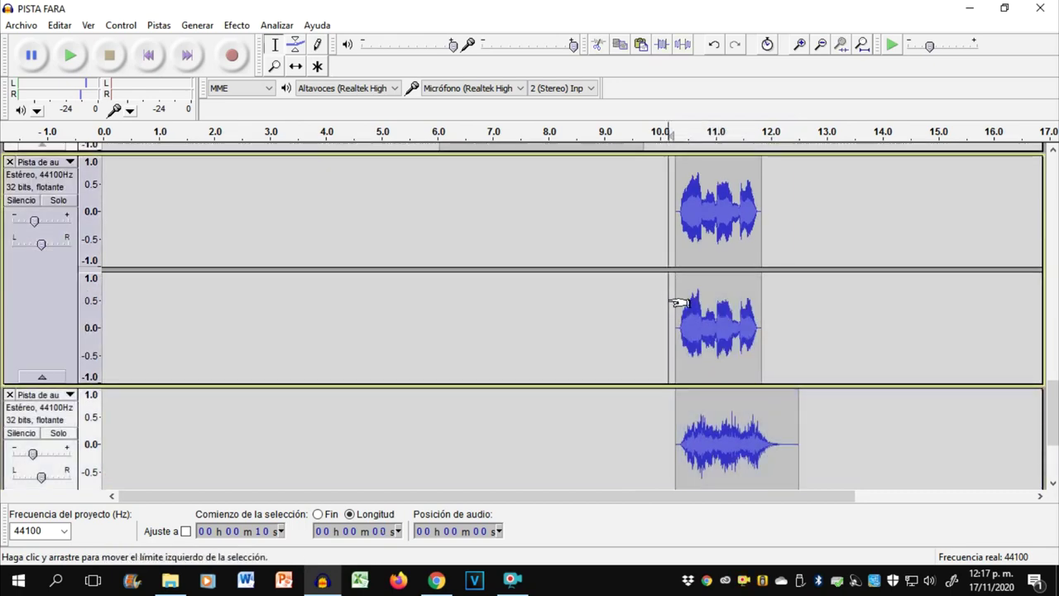
{"action": "left_click", "coordinate": [21, 199]}
{"action": "scroll", "coordinate": [50, 232], "scroll_direction": "down", "scroll_amount": 3}
{"action": "scroll", "coordinate": [55, 238], "scroll_direction": "up", "scroll_amount": 3}
{"action": "left_click", "coordinate": [56, 201]}
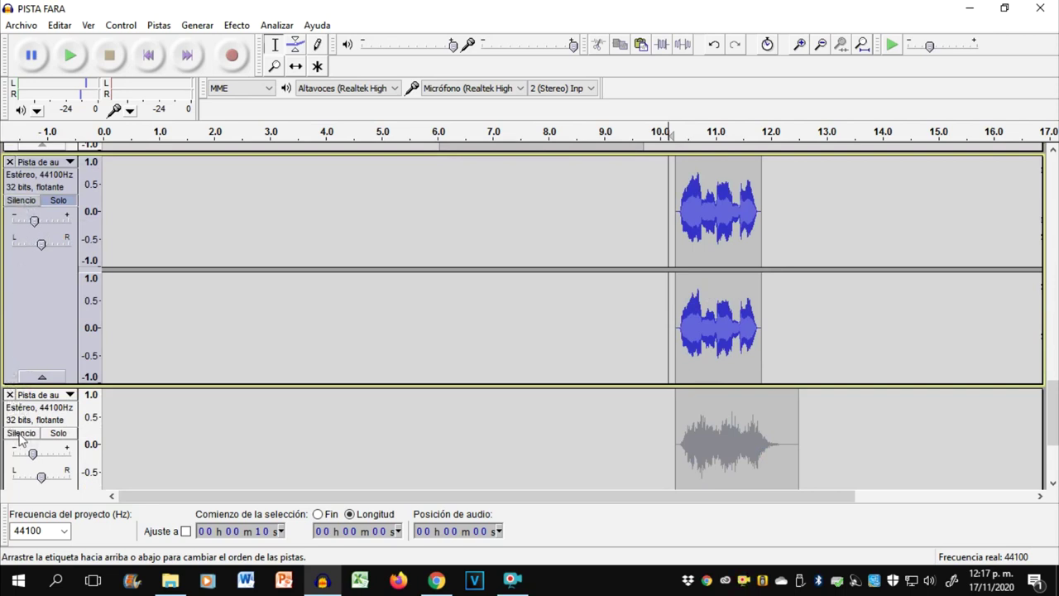
{"action": "left_click", "coordinate": [58, 433]}
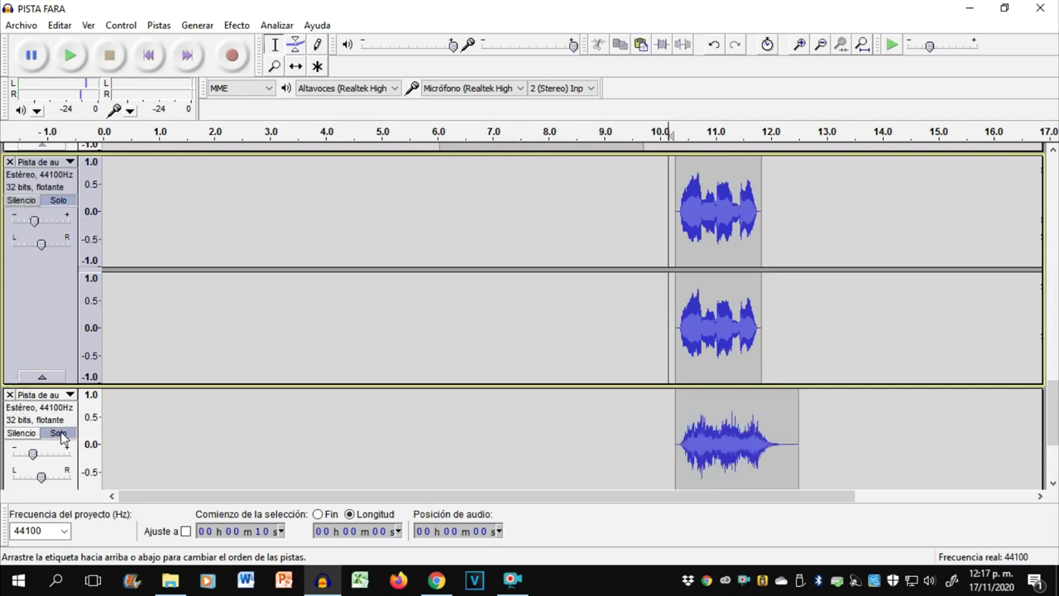
{"action": "left_click", "coordinate": [71, 56]}
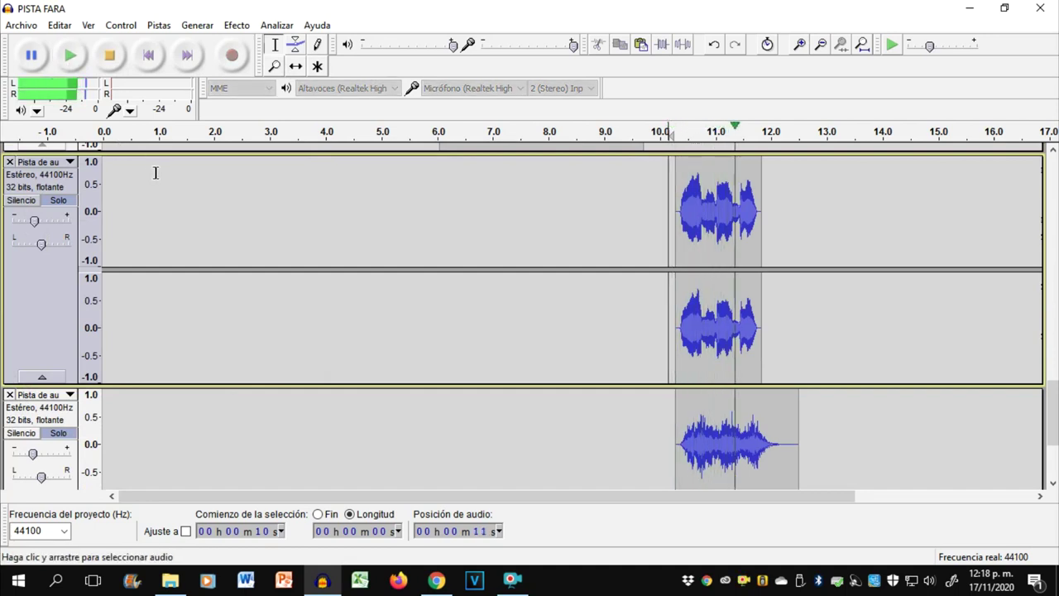
{"action": "left_click", "coordinate": [107, 52]}
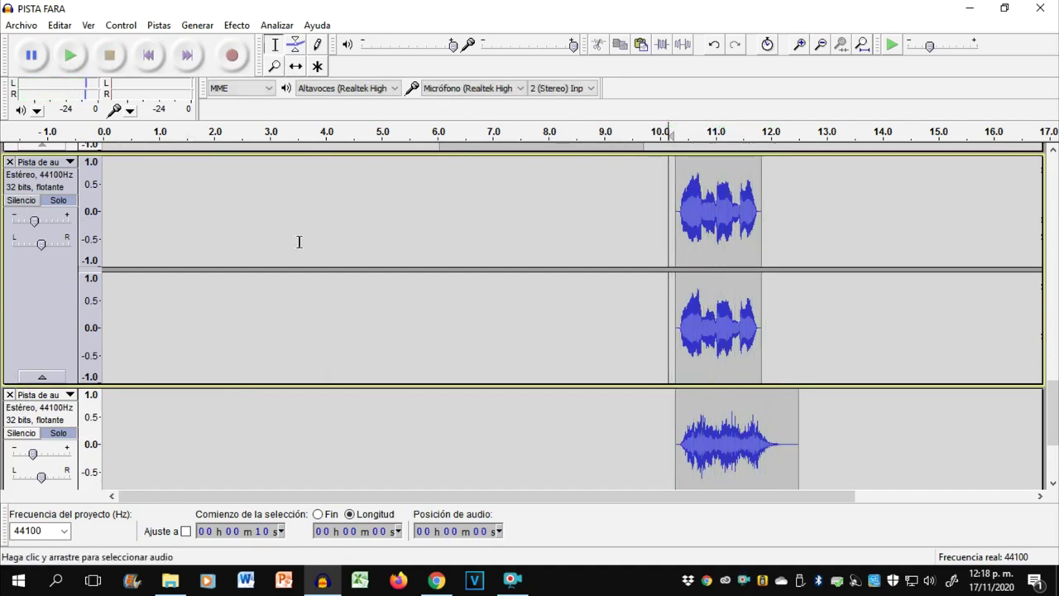
Step: Set the reverb copy's track gain to -15 dB
{"action": "double_click", "coordinate": [33, 454]}
{"action": "type", "text": "-15"}
{"action": "key", "text": "Return"}
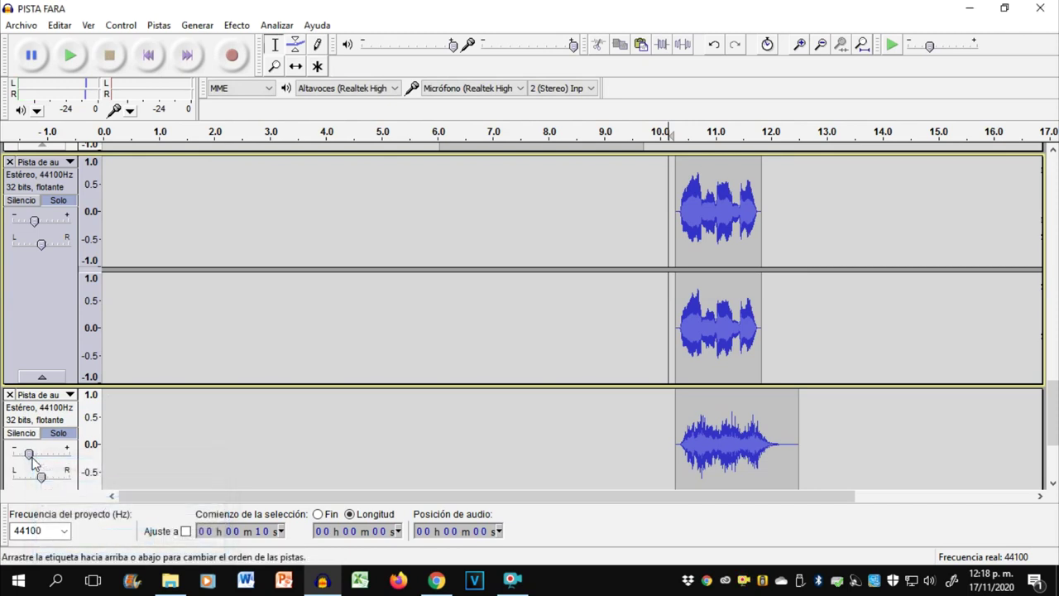
Step: Play the two soloed tracks again to check the blend, and turn off solo on both
{"action": "left_click", "coordinate": [72, 59]}
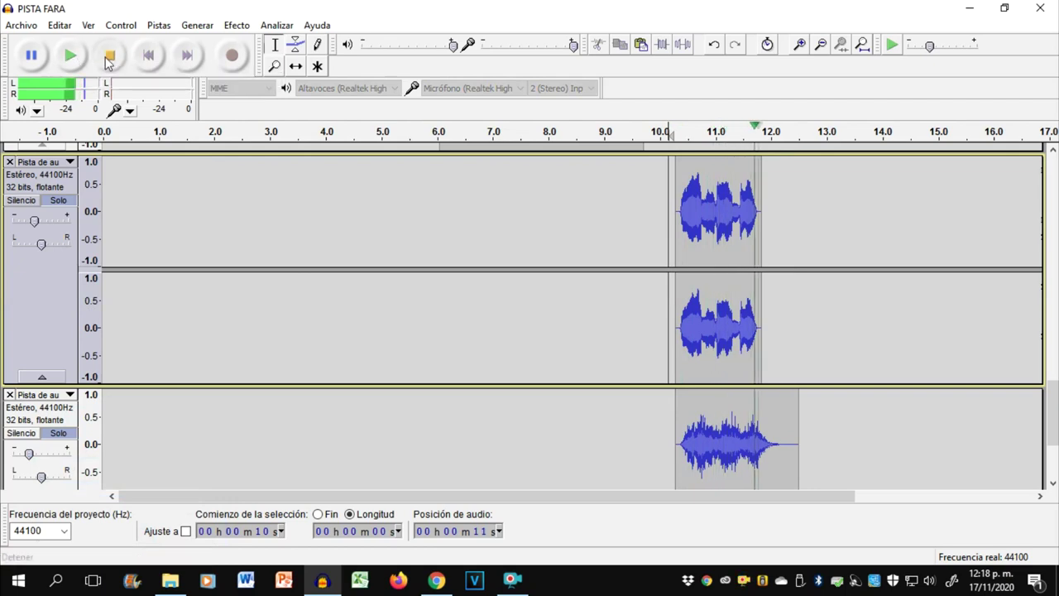
{"action": "left_click", "coordinate": [58, 199]}
{"action": "left_click", "coordinate": [58, 433]}
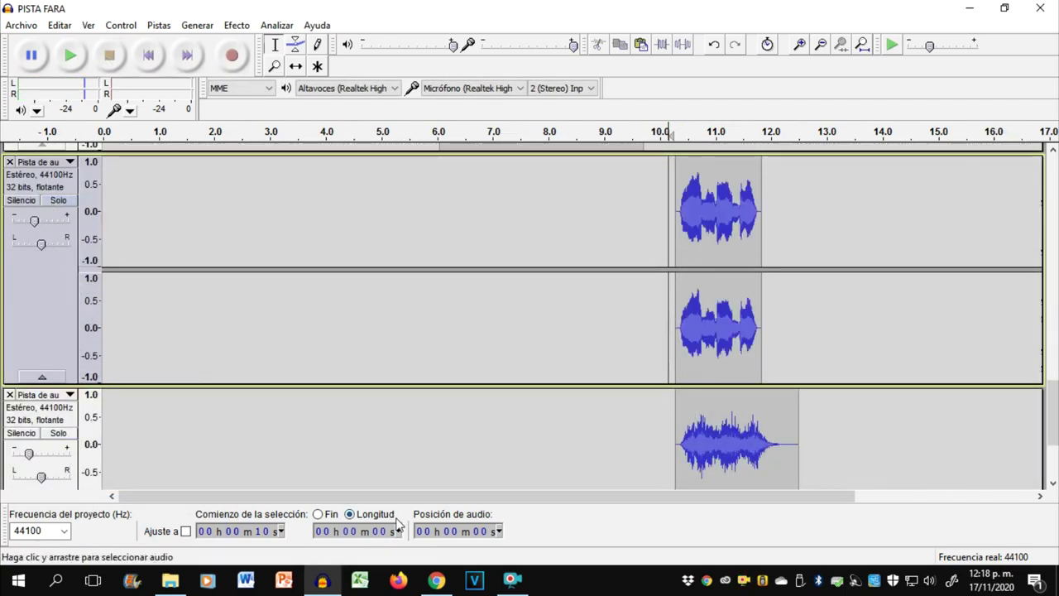
Step: Duplicate the short phrase near 13 seconds onto its own track and delete the full-length source track it came from
{"action": "scroll", "coordinate": [577, 306], "scroll_direction": "up", "scroll_amount": 5}
{"action": "scroll", "coordinate": [496, 397], "scroll_direction": "down", "scroll_amount": 2}
{"action": "scroll", "coordinate": [538, 387], "scroll_direction": "up", "scroll_amount": 5}
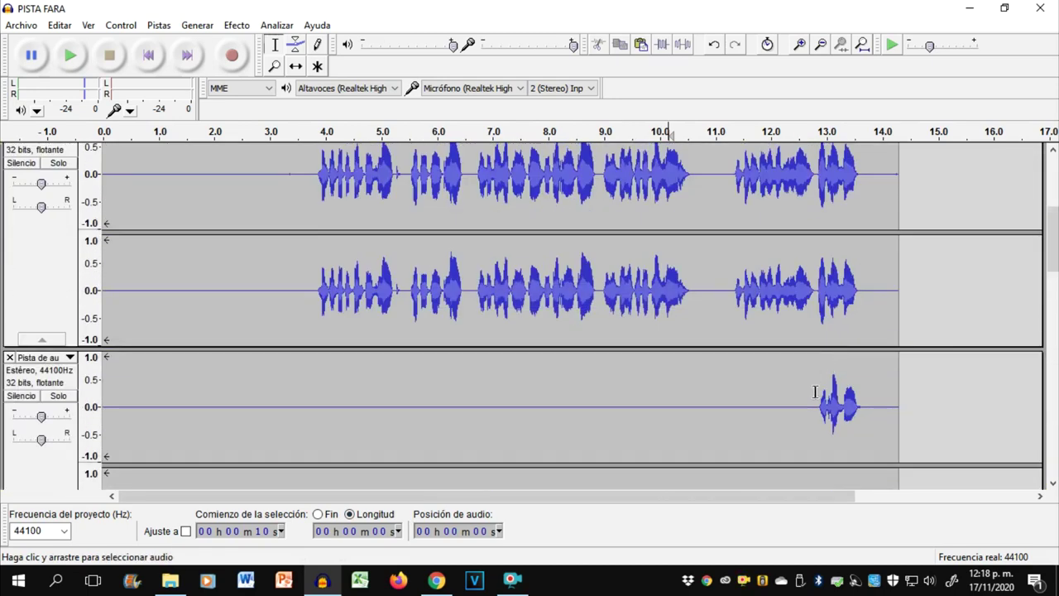
{"action": "left_click_drag", "start_coordinate": [818, 407], "coordinate": [866, 407]}
{"action": "scroll", "coordinate": [827, 414], "scroll_direction": "down", "scroll_amount": 3}
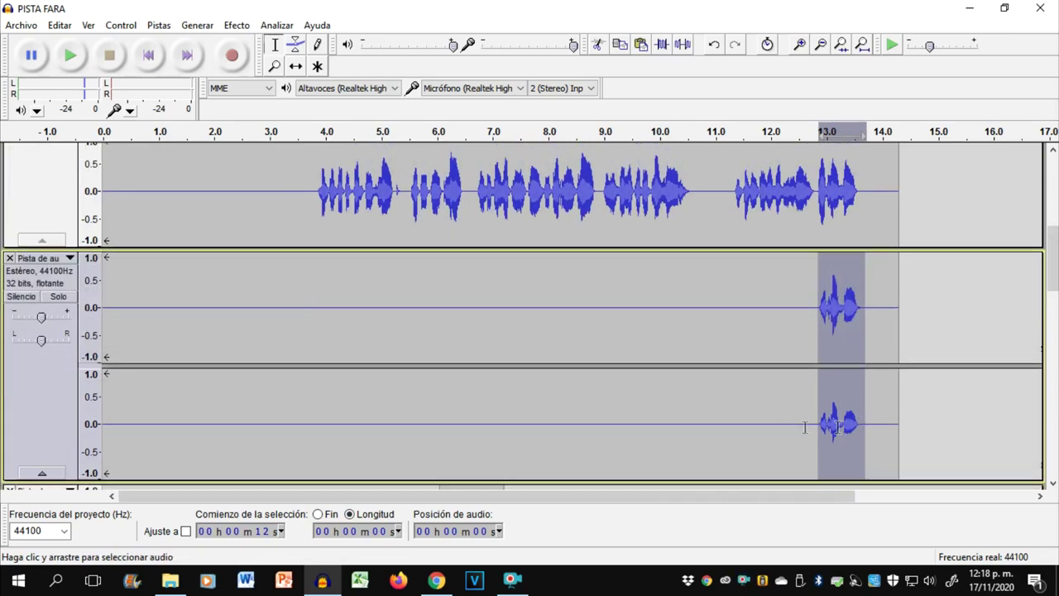
{"action": "left_click", "coordinate": [49, 27]}
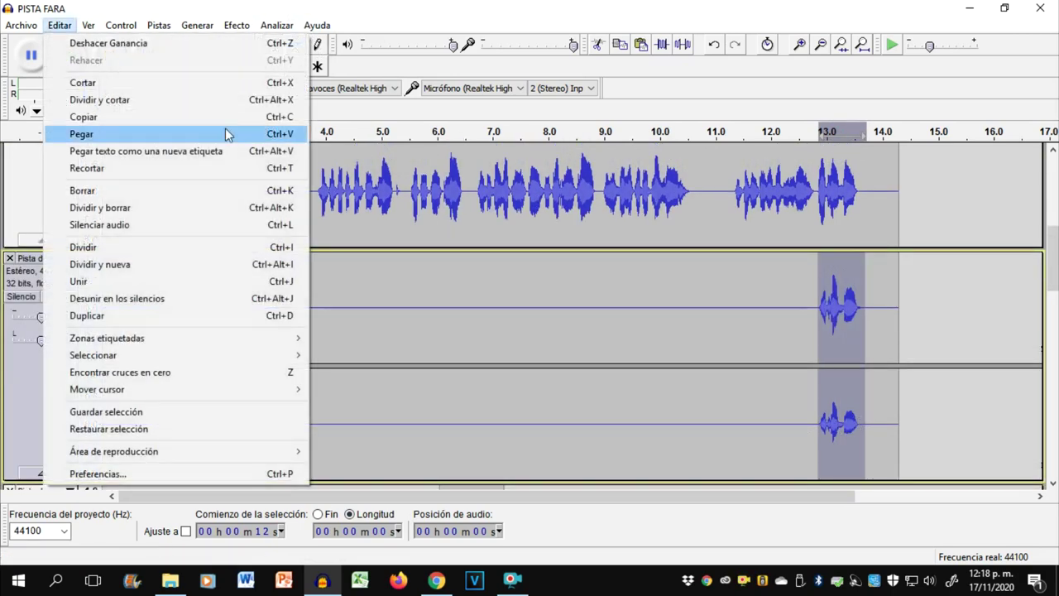
{"action": "left_click", "coordinate": [265, 313]}
{"action": "left_click", "coordinate": [180, 290]}
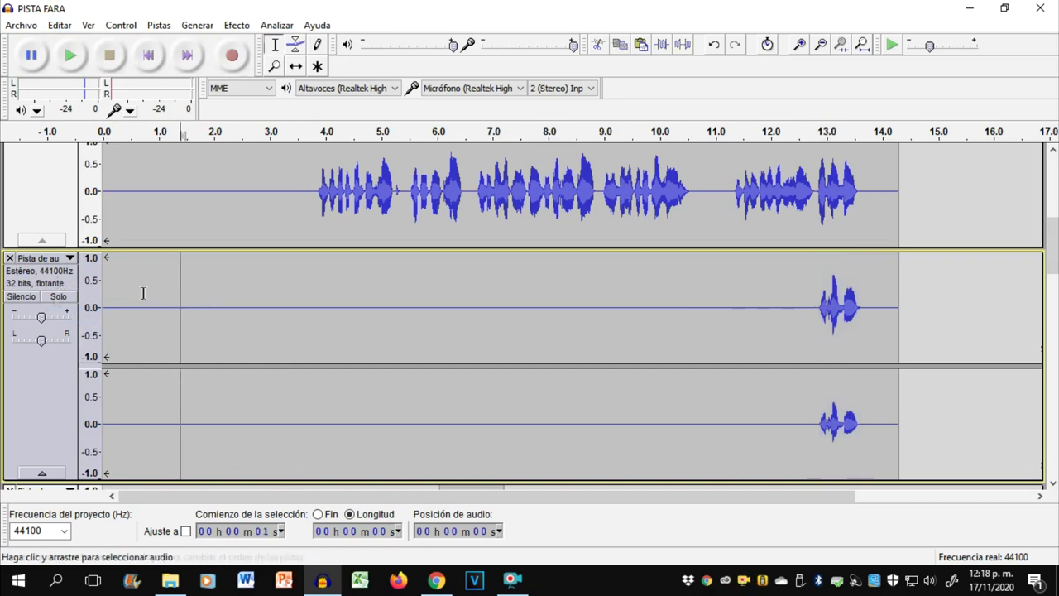
{"action": "left_click", "coordinate": [10, 259]}
Step: Apply equalization with the Bass Boost curve to the isolated phrase near 13 seconds
{"action": "scroll", "coordinate": [634, 329], "scroll_direction": "down", "scroll_amount": 10}
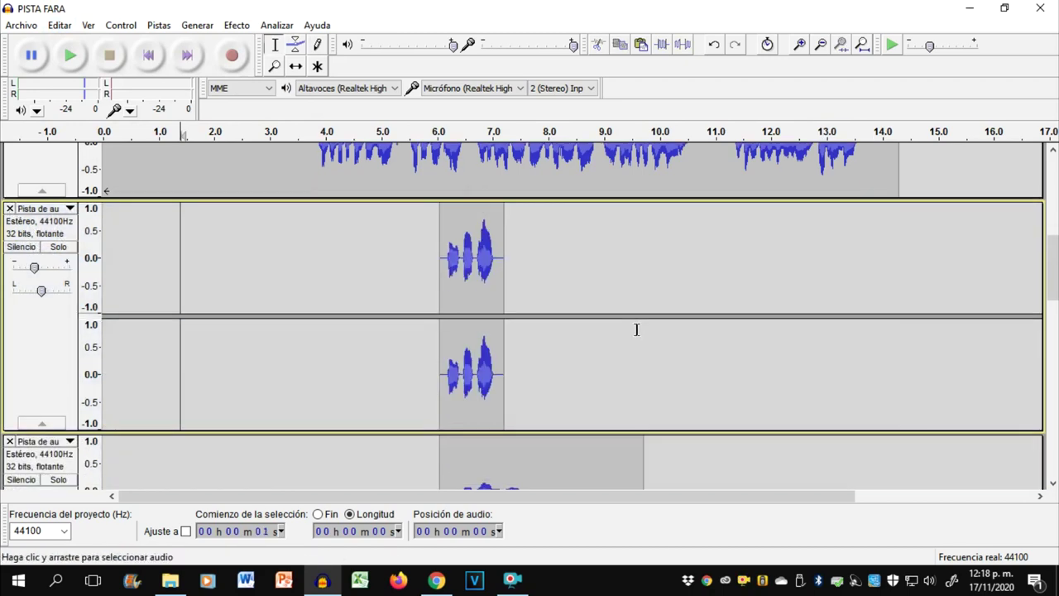
{"action": "scroll", "coordinate": [631, 332], "scroll_direction": "down", "scroll_amount": 5}
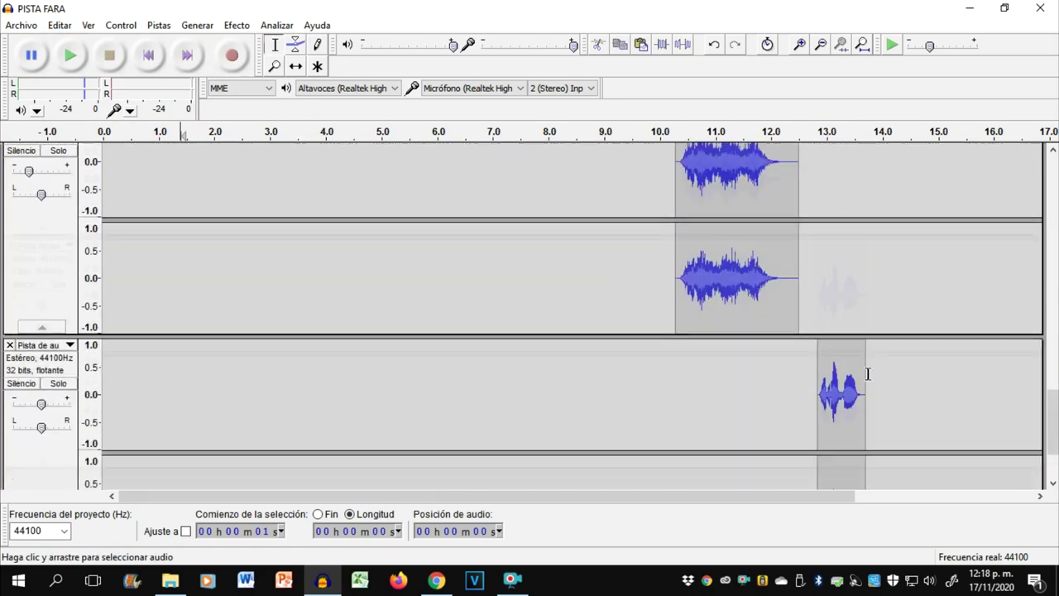
{"action": "double_click", "coordinate": [849, 320]}
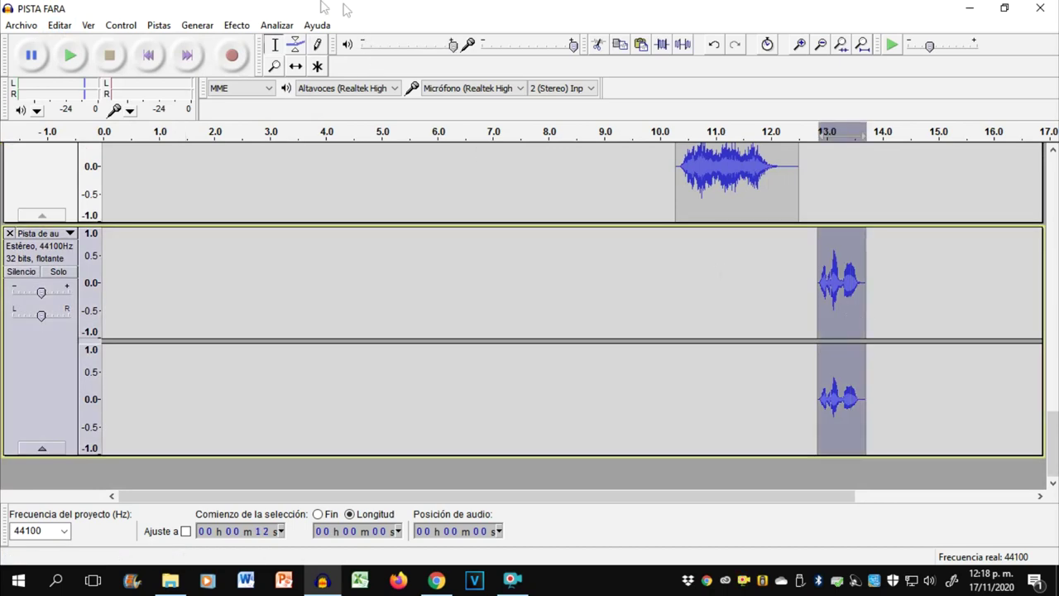
{"action": "left_click", "coordinate": [237, 25]}
{"action": "left_click", "coordinate": [383, 259]}
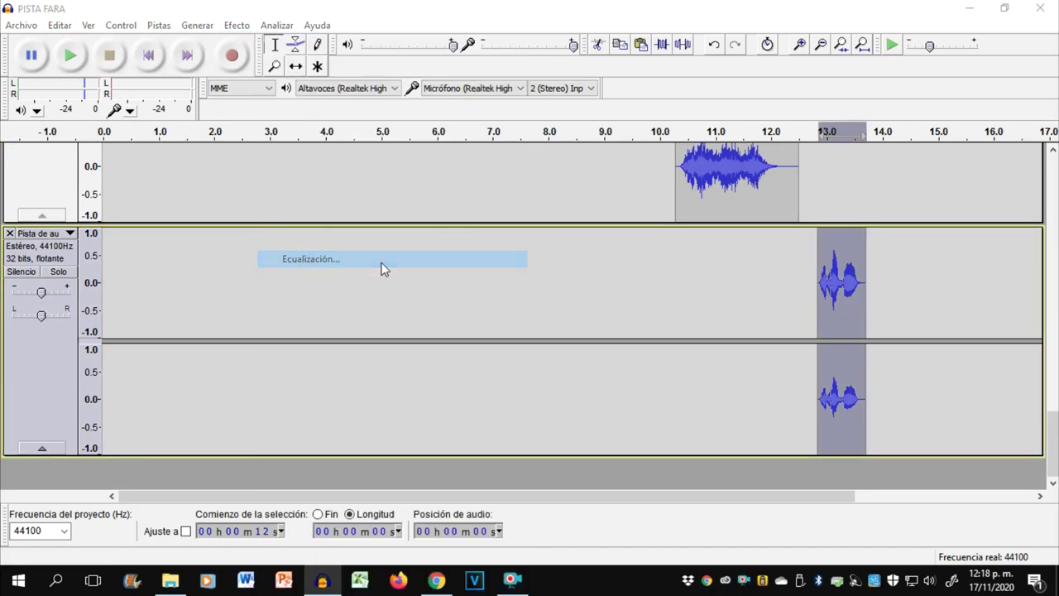
{"action": "left_click", "coordinate": [408, 441]}
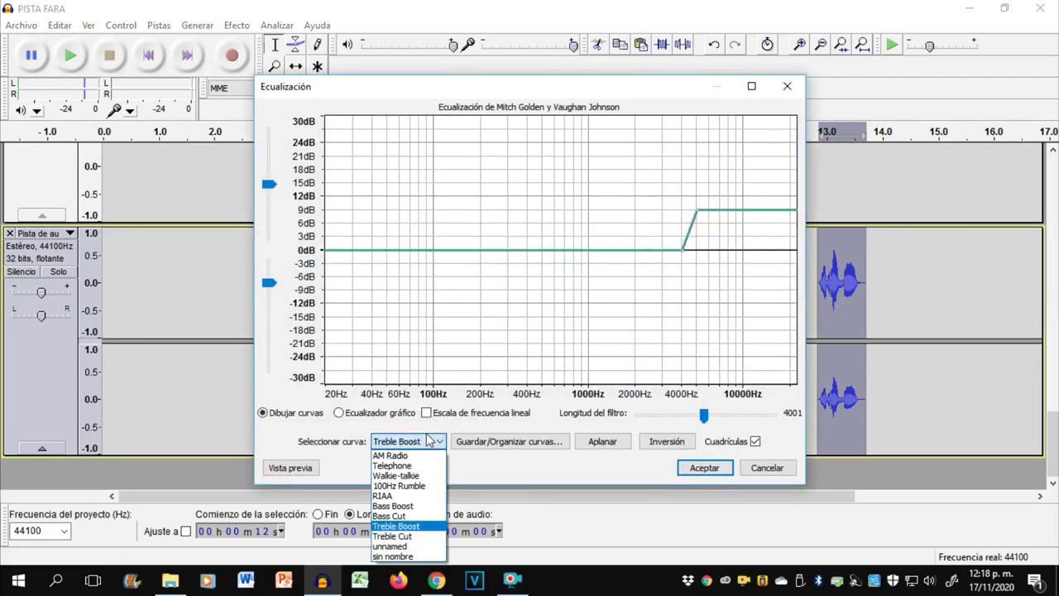
{"action": "left_click", "coordinate": [403, 506]}
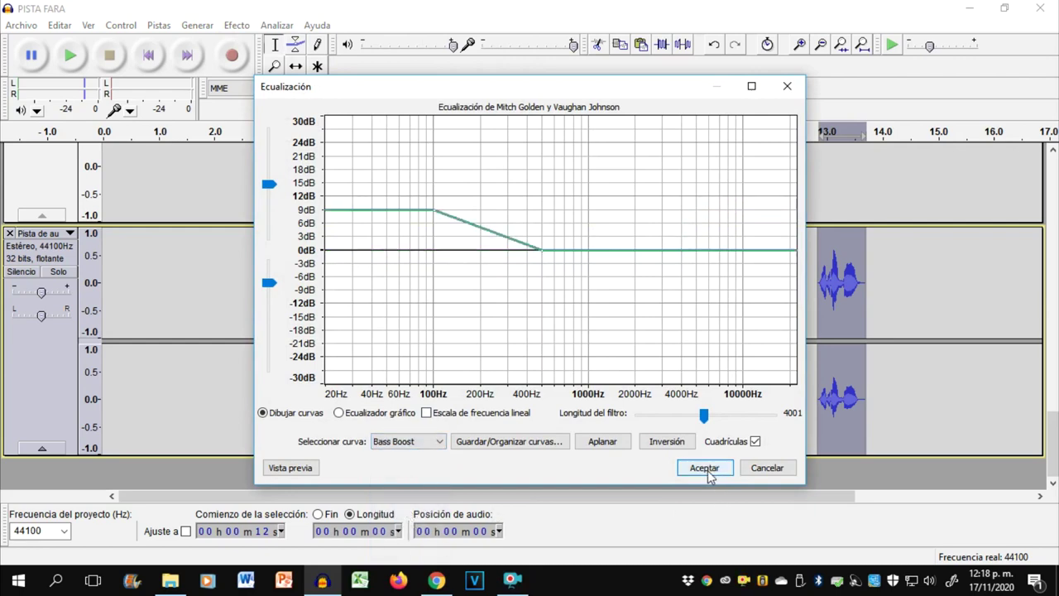
{"action": "left_click", "coordinate": [705, 468]}
Step: Apply equalization with the Treble Boost curve to the same phrase
{"action": "left_click", "coordinate": [236, 25]}
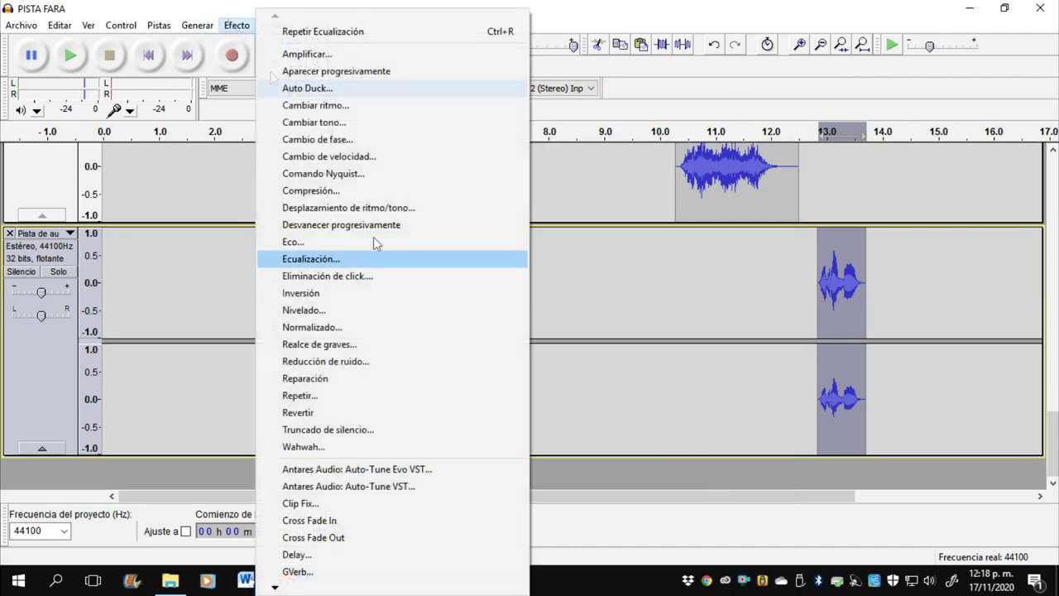
{"action": "left_click", "coordinate": [333, 261]}
{"action": "left_click", "coordinate": [434, 440]}
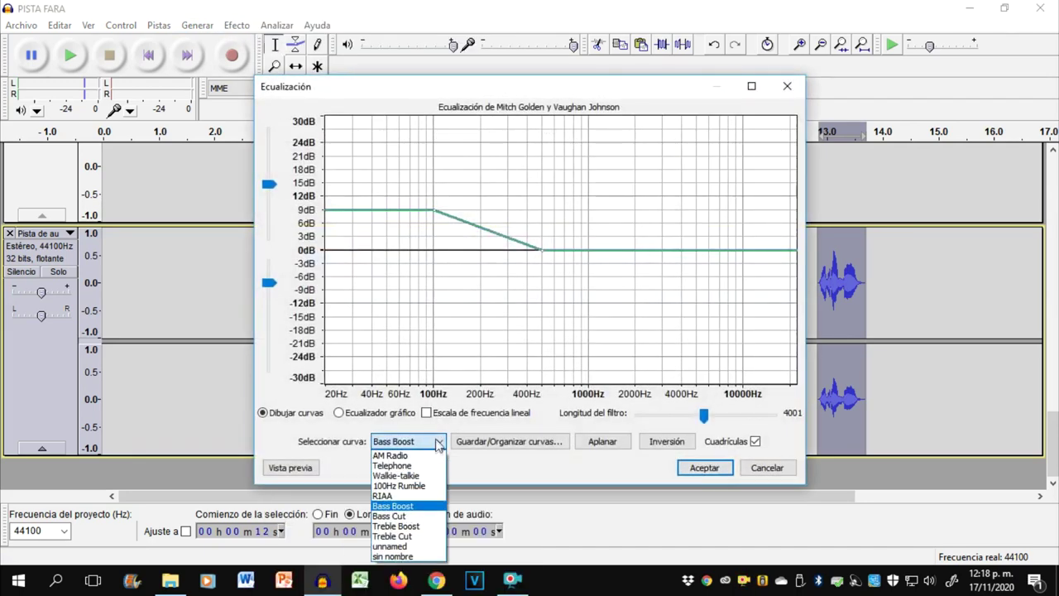
{"action": "left_click", "coordinate": [409, 526]}
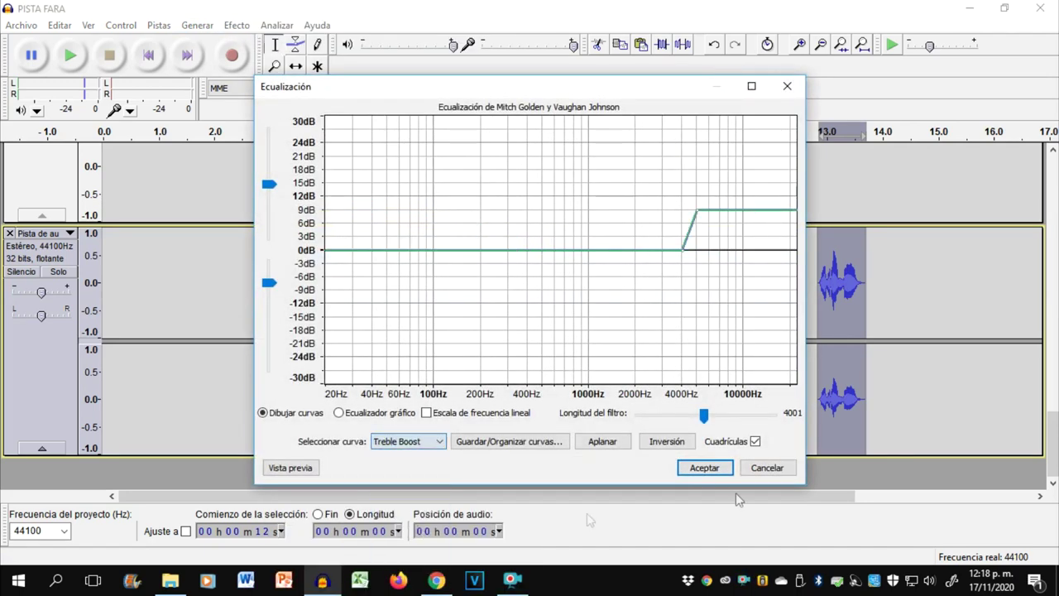
{"action": "left_click", "coordinate": [705, 469]}
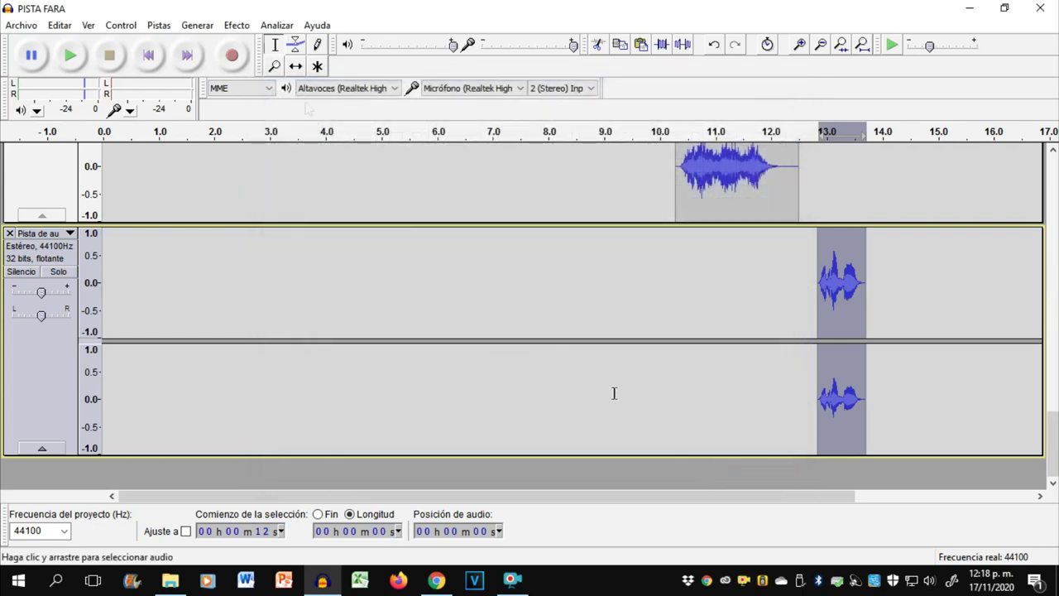
Step: Level the selected phrase and normalize it, keeping the preset settings of both effects
{"action": "left_click", "coordinate": [239, 25]}
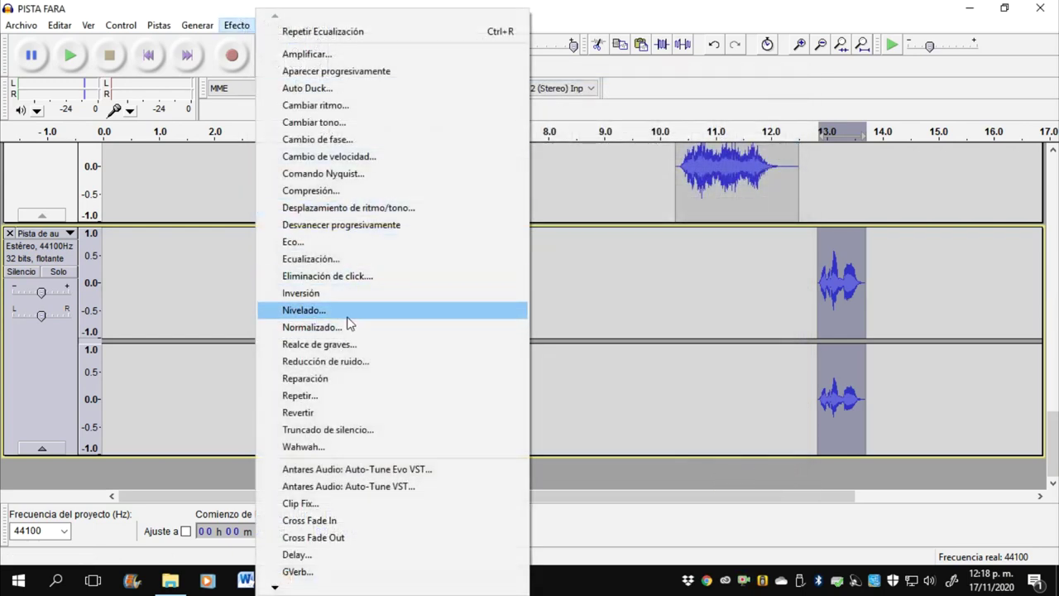
{"action": "left_click", "coordinate": [347, 311]}
{"action": "left_click", "coordinate": [548, 348]}
{"action": "left_click", "coordinate": [236, 25]}
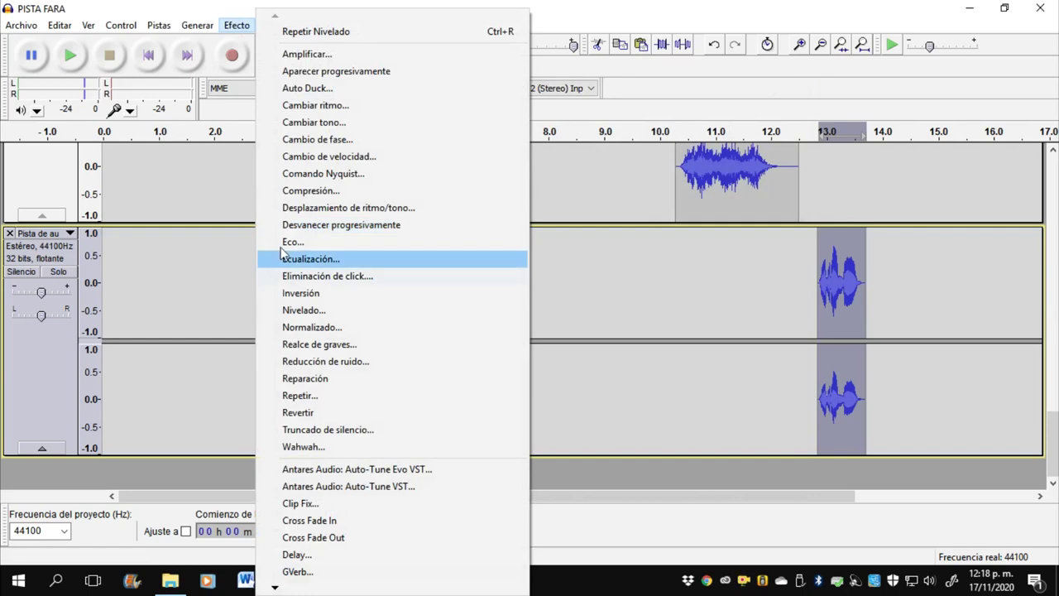
{"action": "left_click", "coordinate": [330, 327]}
{"action": "left_click", "coordinate": [584, 332]}
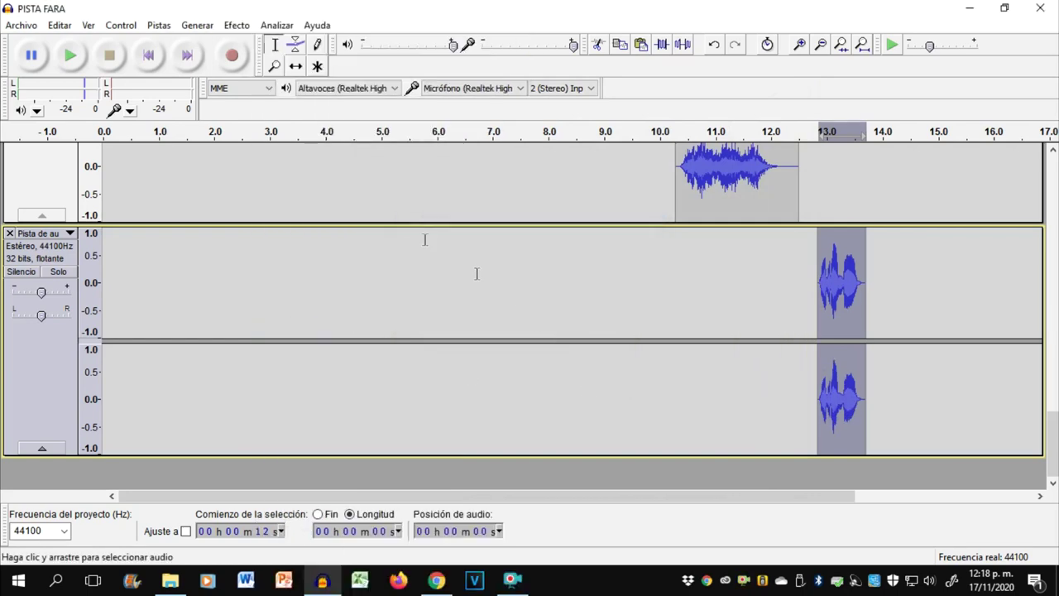
{"action": "left_click", "coordinate": [236, 25]}
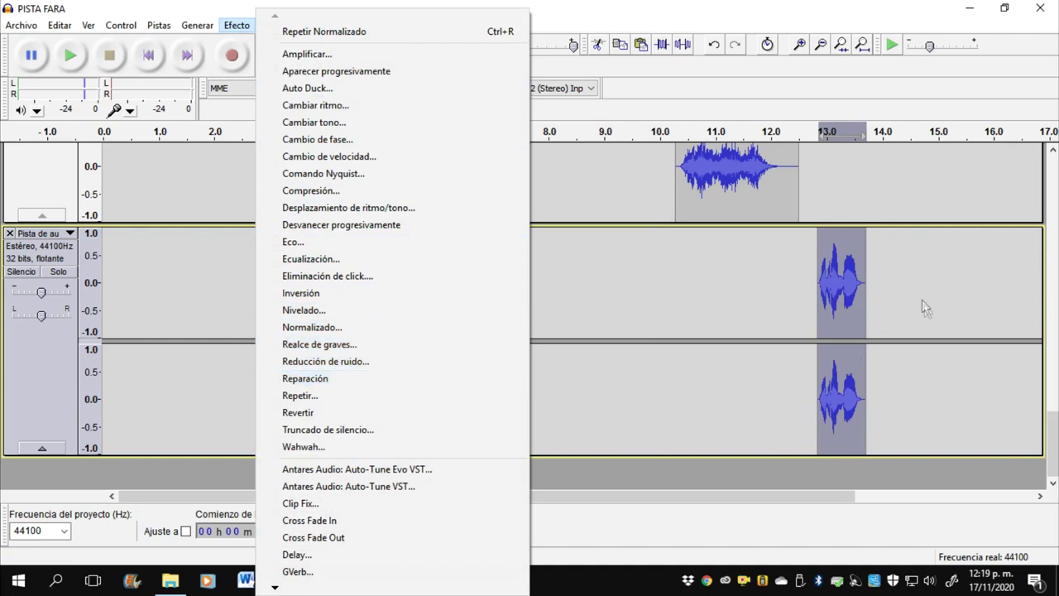
{"action": "left_click", "coordinate": [853, 283]}
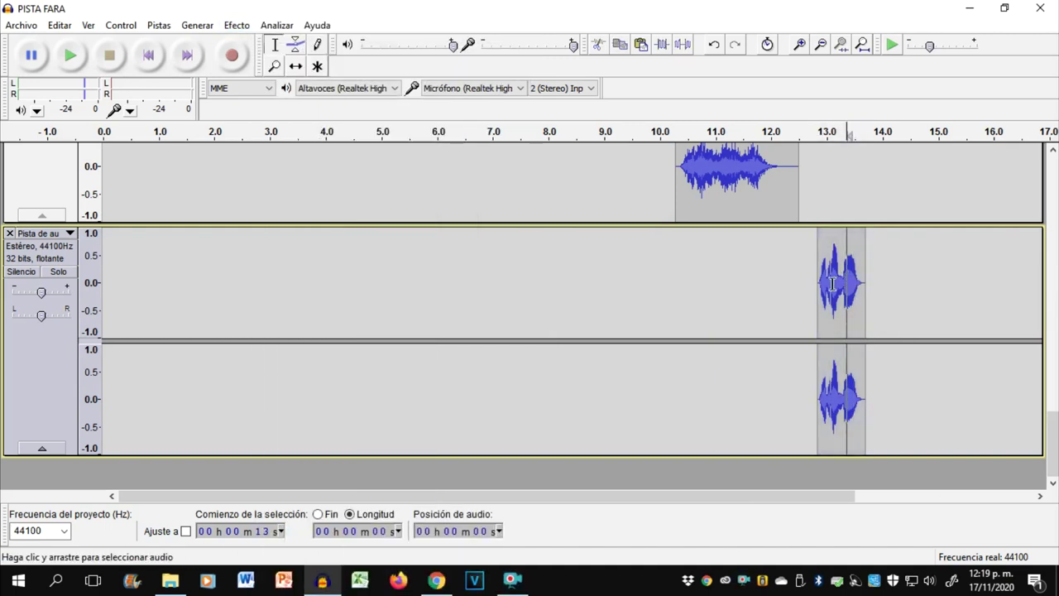
{"action": "double_click", "coordinate": [832, 284]}
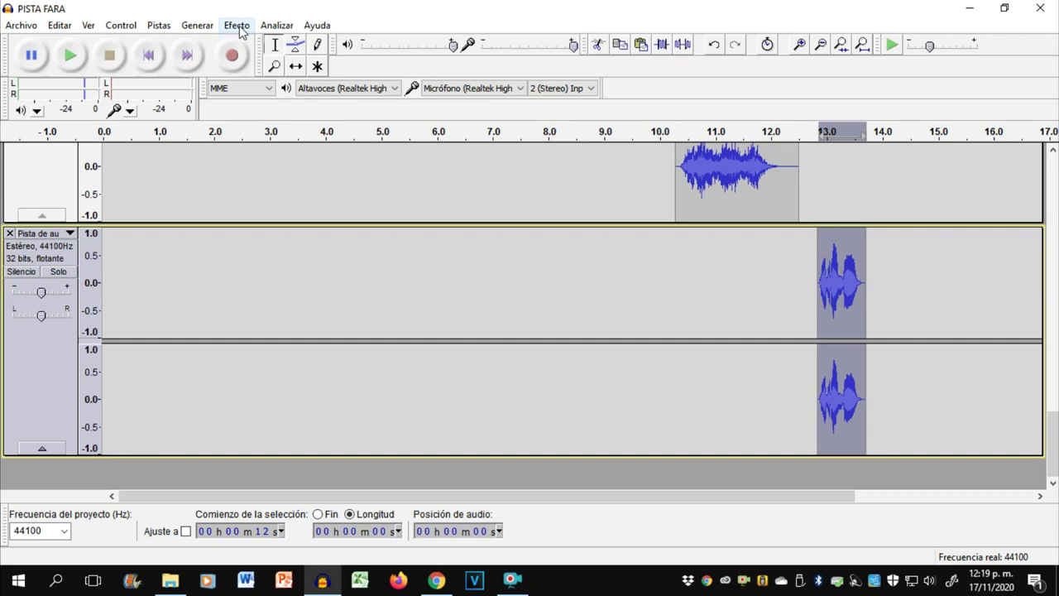
{"action": "left_click", "coordinate": [237, 26]}
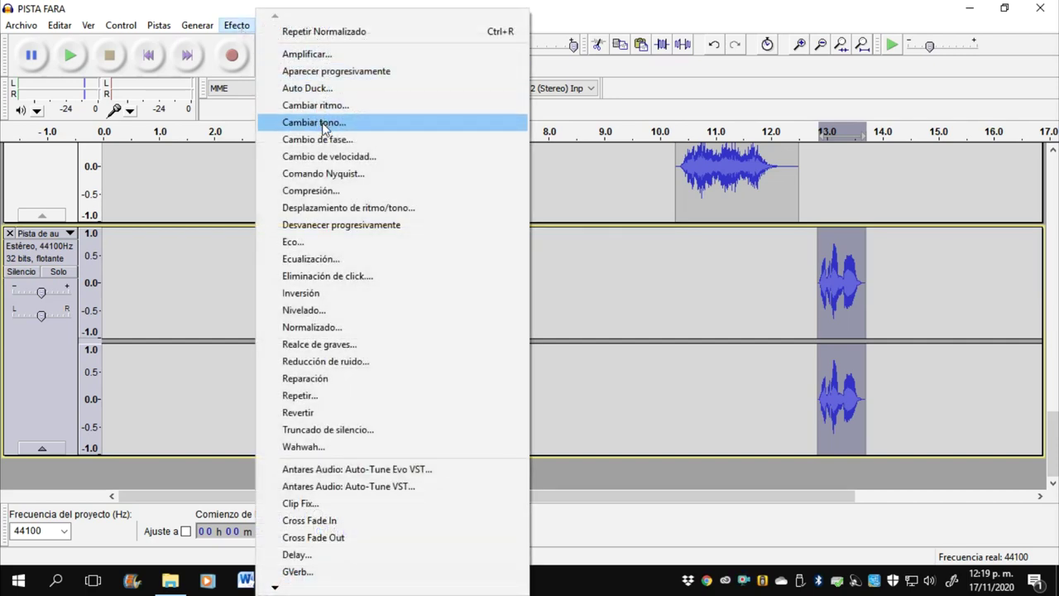
{"action": "left_click", "coordinate": [799, 333]}
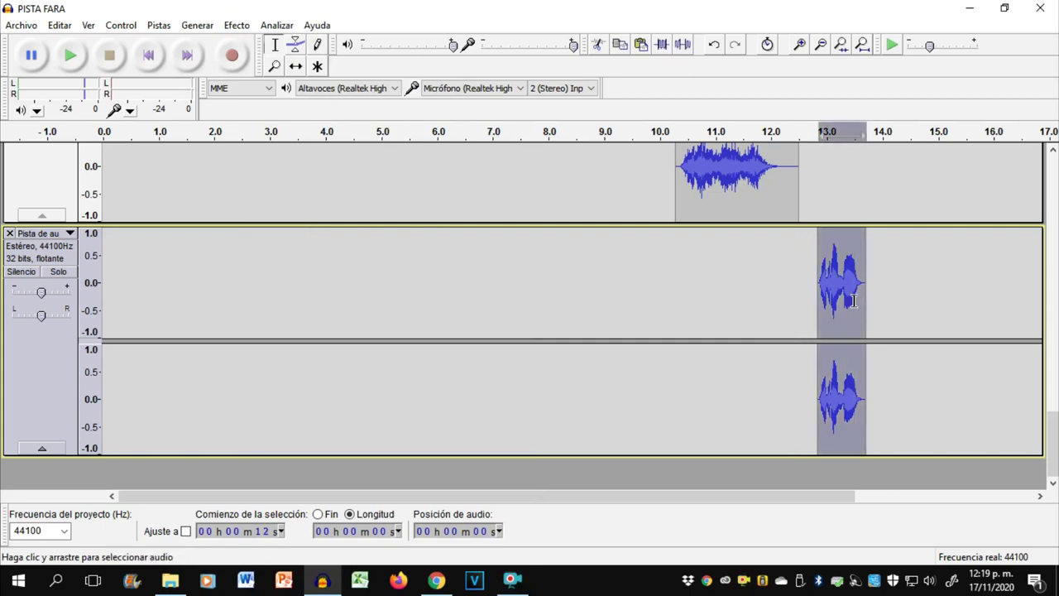
Step: Preview the phrase near 13 seconds with its pitch changed by -10 percent
{"action": "left_click", "coordinate": [247, 27]}
{"action": "left_click", "coordinate": [319, 122]}
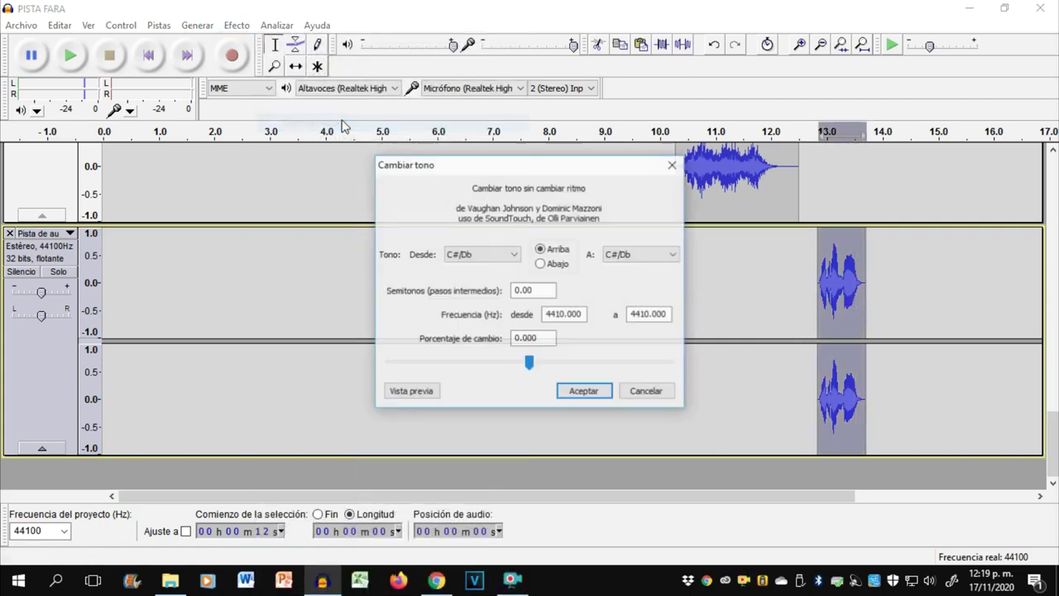
{"action": "left_click", "coordinate": [545, 338]}
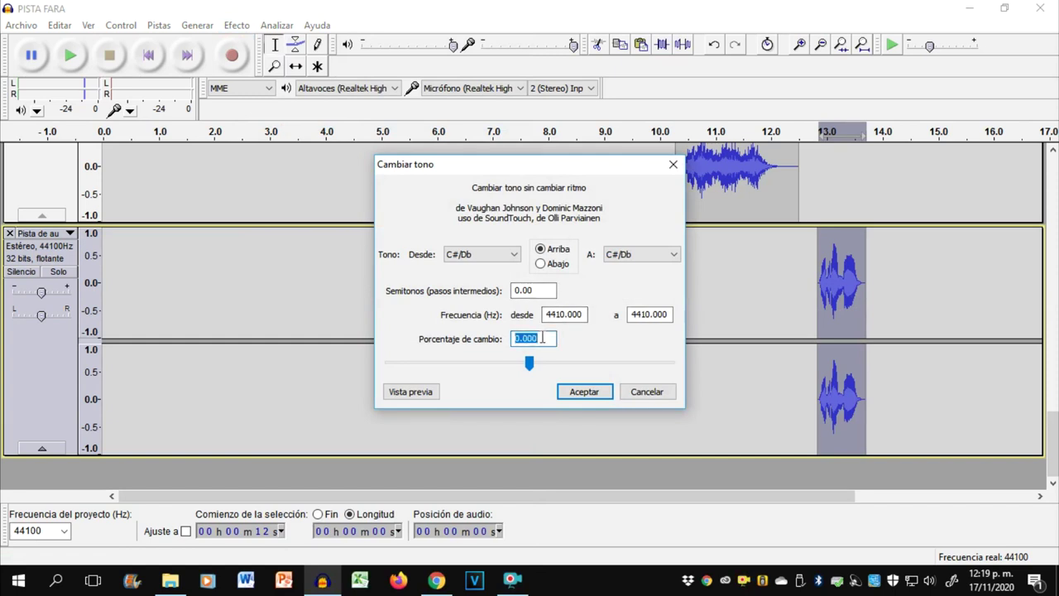
{"action": "type", "text": "-10"}
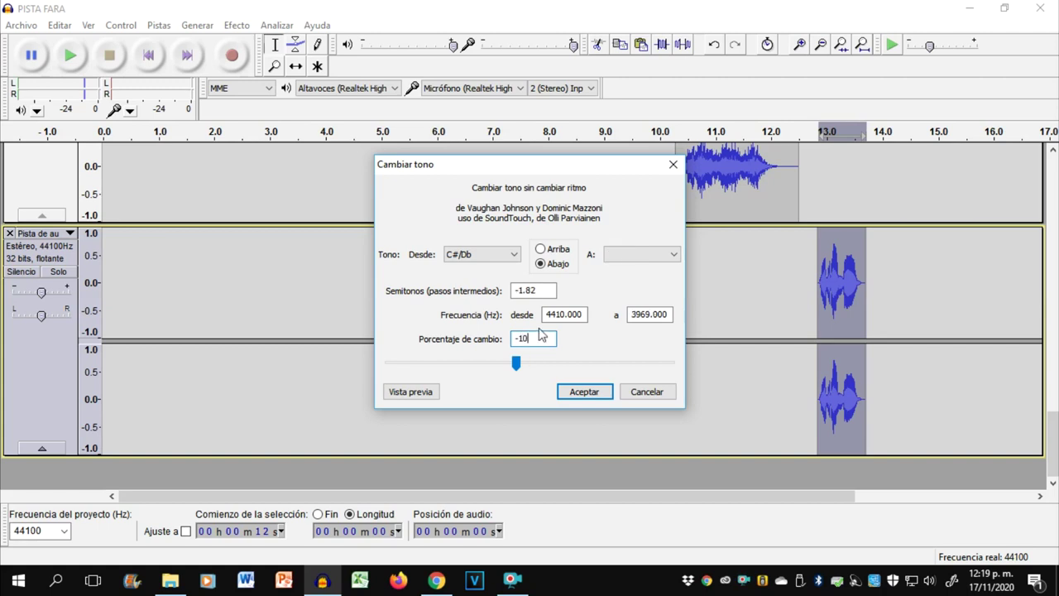
{"action": "left_click", "coordinate": [412, 391]}
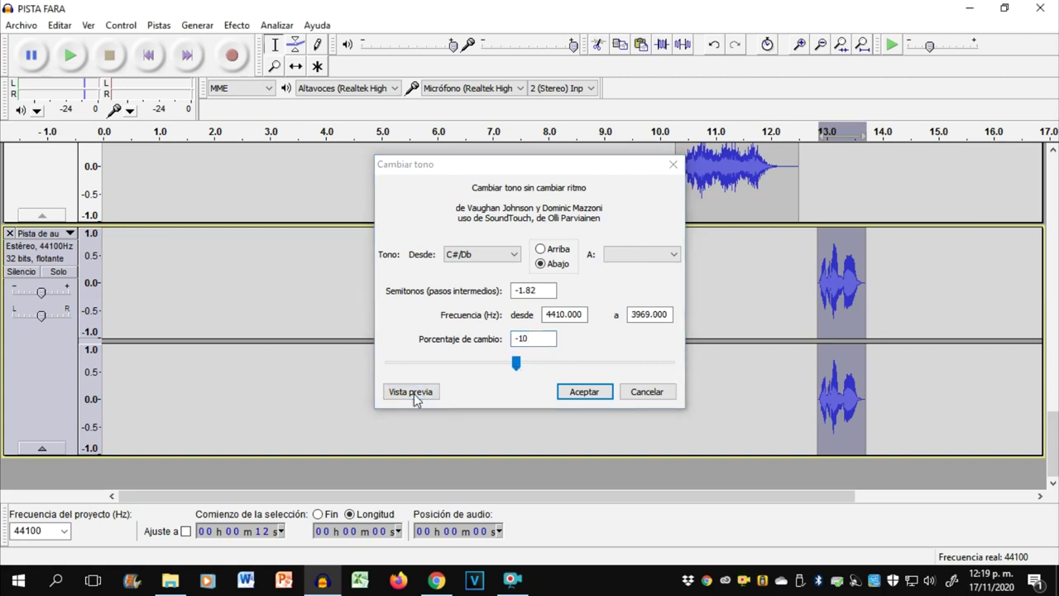
Step: Change the pitch percentage to -20 and preview the lowered phrase
{"action": "left_click", "coordinate": [527, 339]}
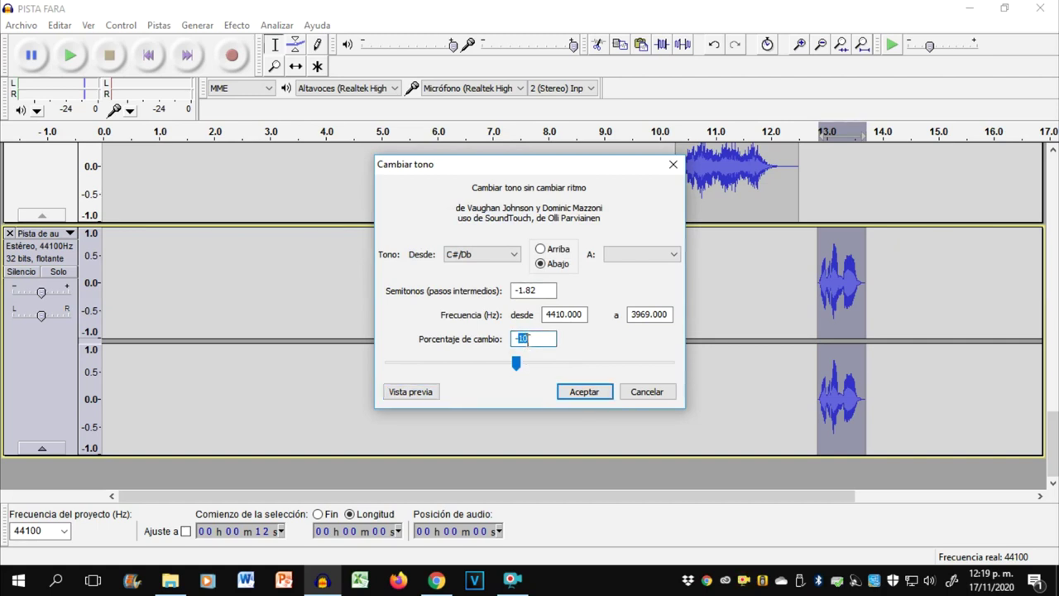
{"action": "type", "text": "--20"}
{"action": "left_click", "coordinate": [401, 394]}
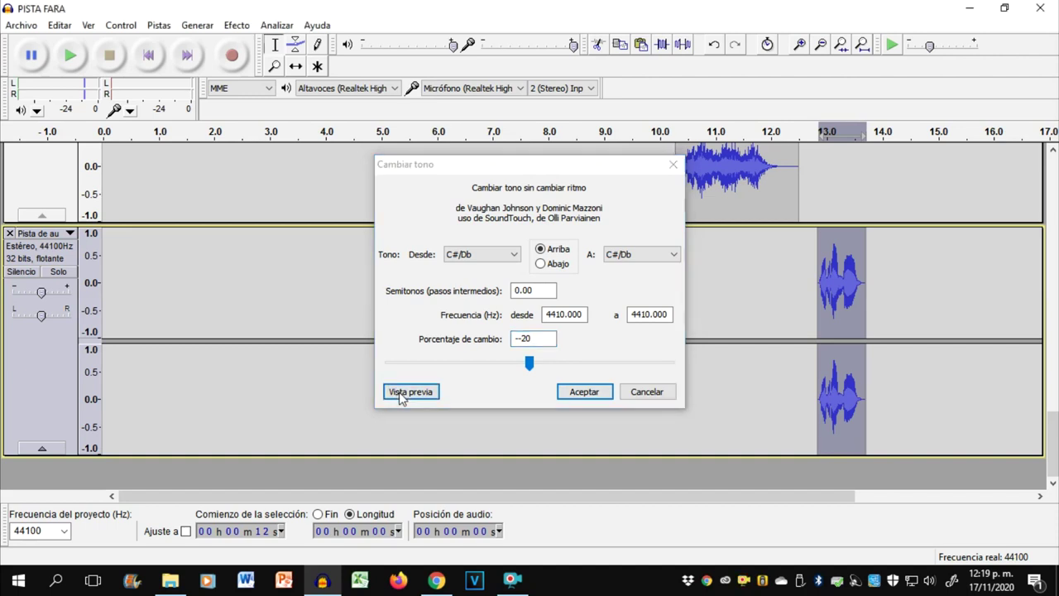
{"action": "double_click", "coordinate": [525, 339]}
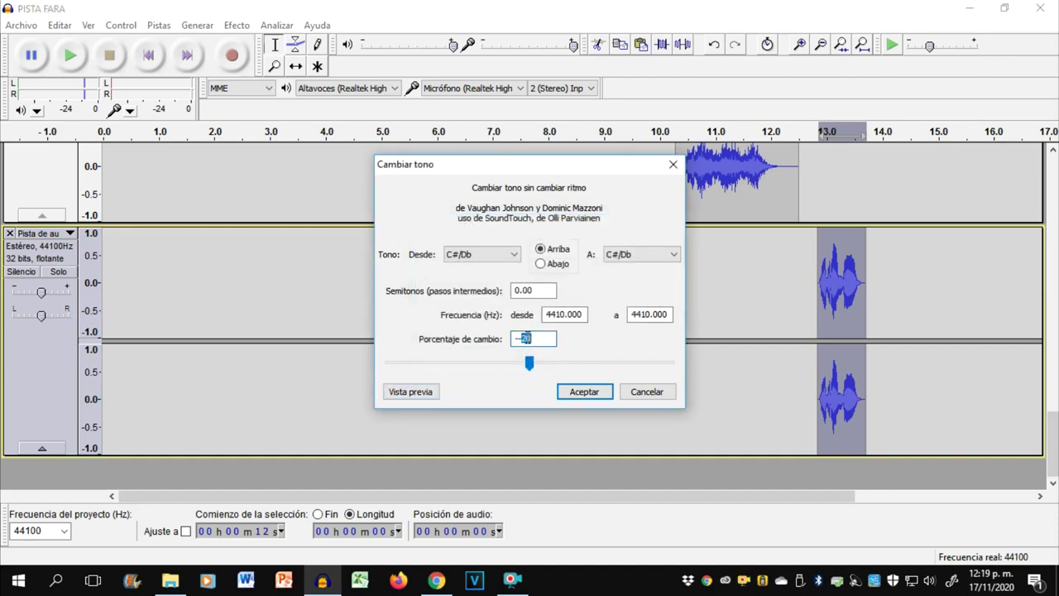
{"action": "type", "text": "20"}
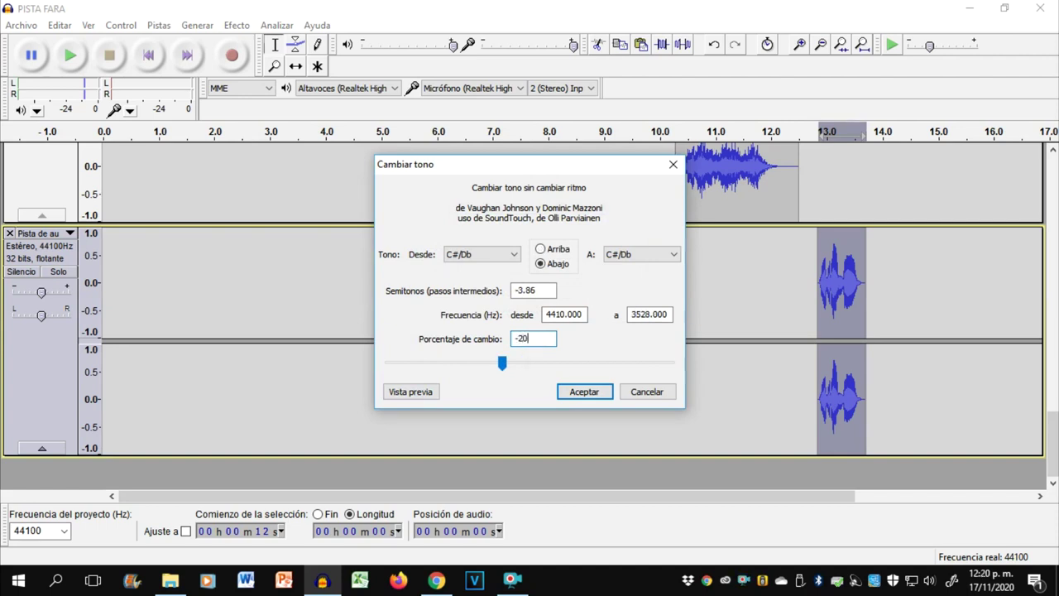
{"action": "left_click", "coordinate": [407, 392]}
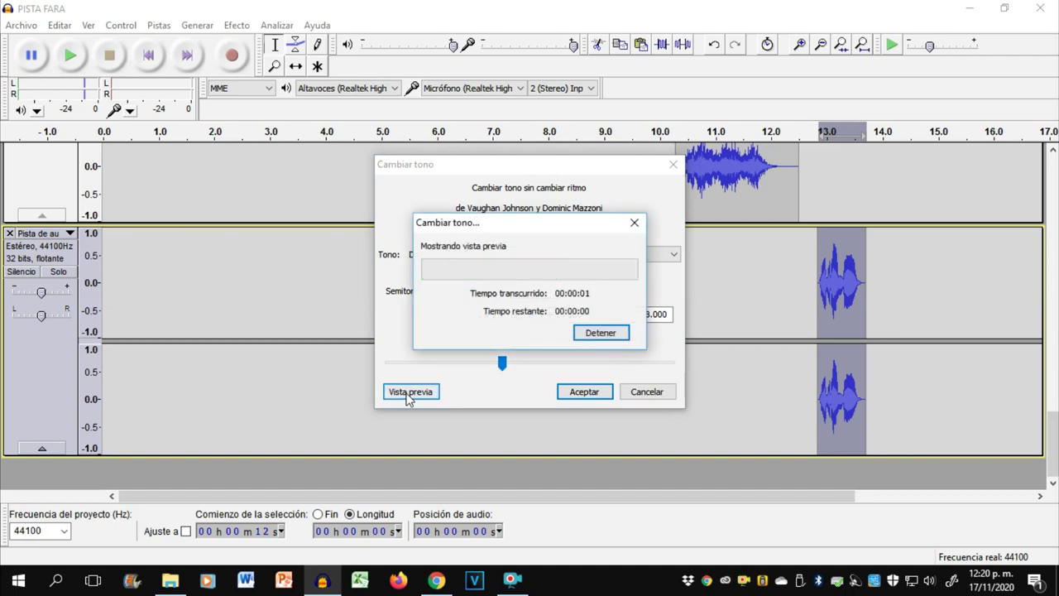
Step: Try a pitch change of -25 percent on the phrase, and undo it
{"action": "left_click", "coordinate": [542, 338]}
{"action": "key", "text": "BackSpace"}
{"action": "type", "text": "5"}
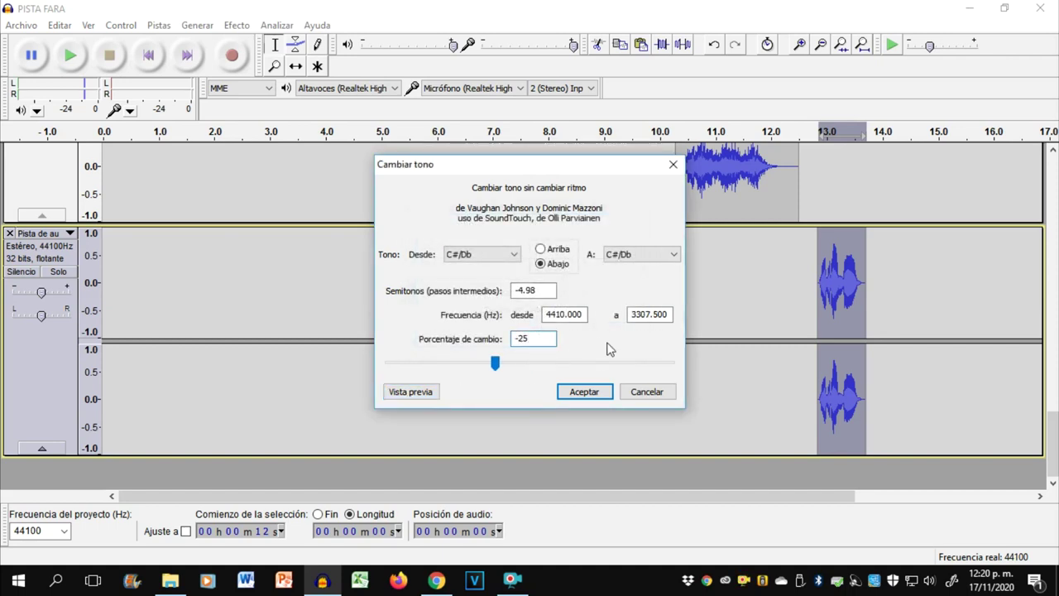
{"action": "left_click", "coordinate": [585, 392]}
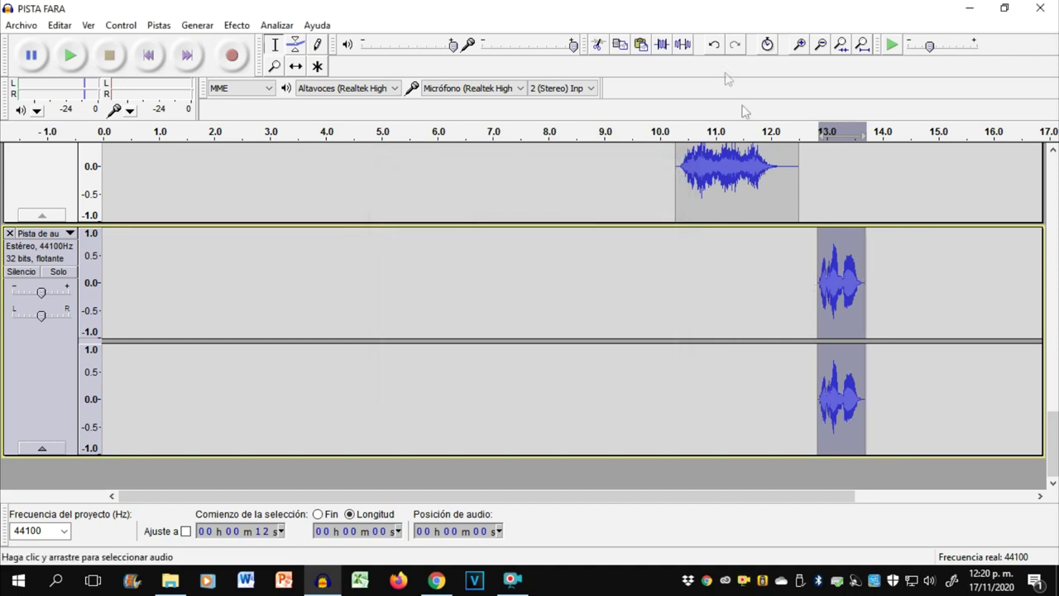
{"action": "left_click", "coordinate": [716, 46]}
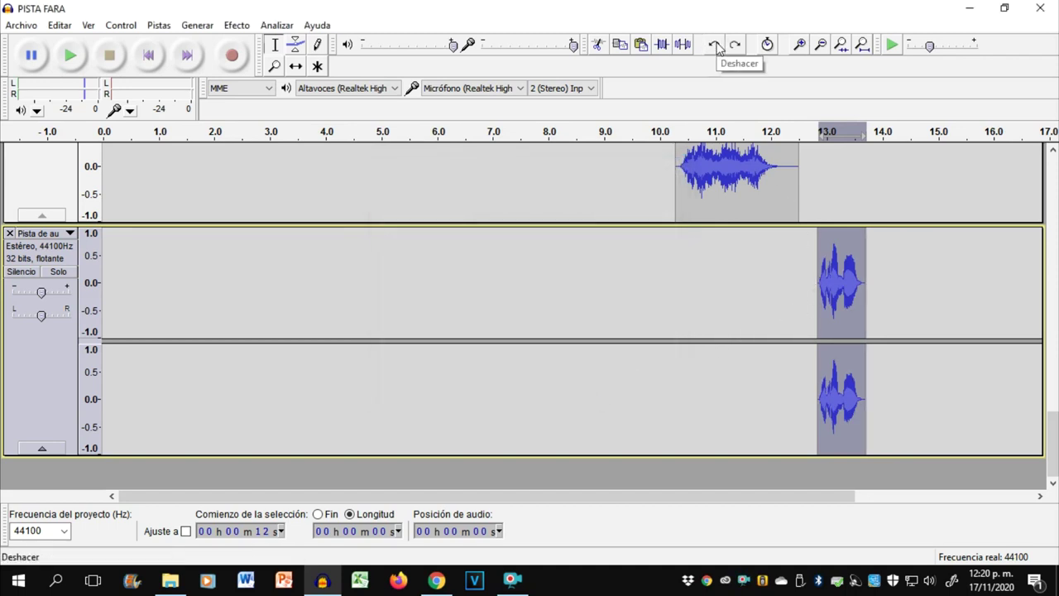
Step: Duplicate the selected normalized phrase near 13 seconds onto a new track
{"action": "key", "text": "ctrl+d"}
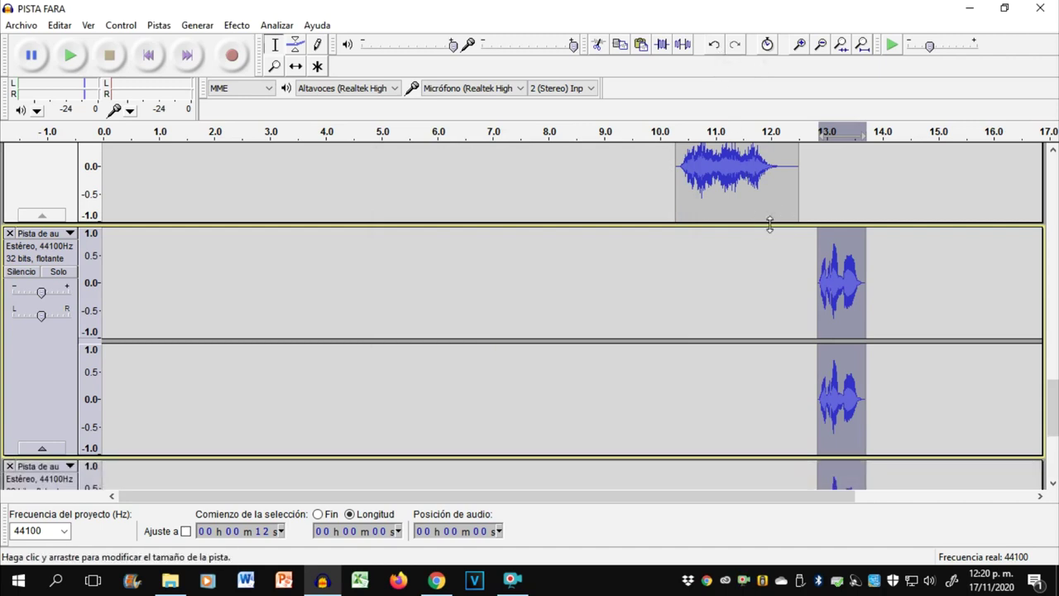
Step: Lower the pitch of the duplicated phrase near 13 seconds on the lowest track by 25 percent
{"action": "scroll", "coordinate": [832, 298], "scroll_direction": "down", "scroll_amount": 2}
{"action": "left_click", "coordinate": [849, 331]}
{"action": "left_click", "coordinate": [237, 25]}
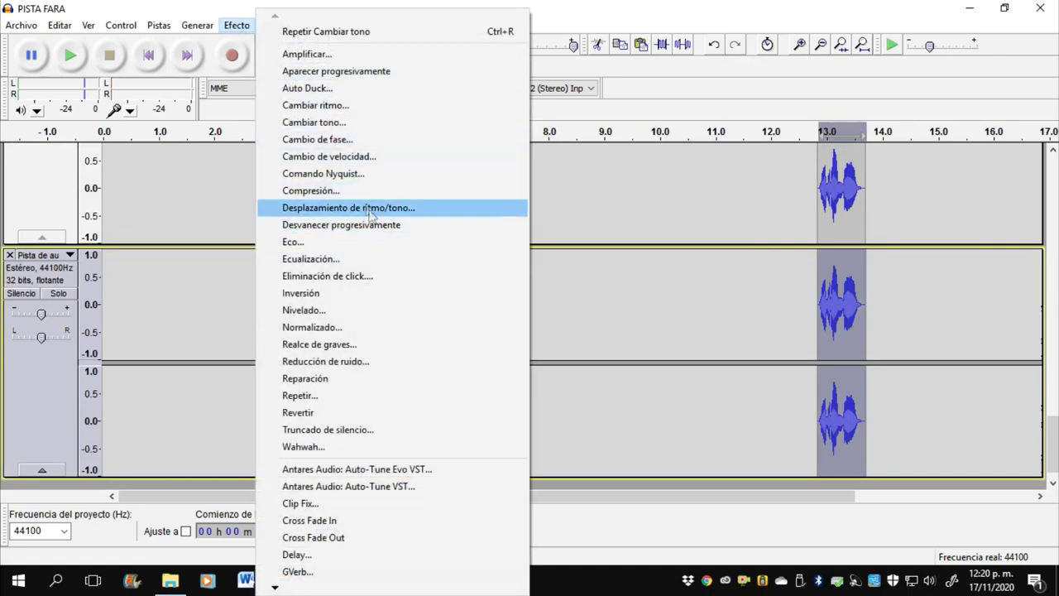
{"action": "left_click", "coordinate": [348, 124]}
{"action": "left_click", "coordinate": [585, 391]}
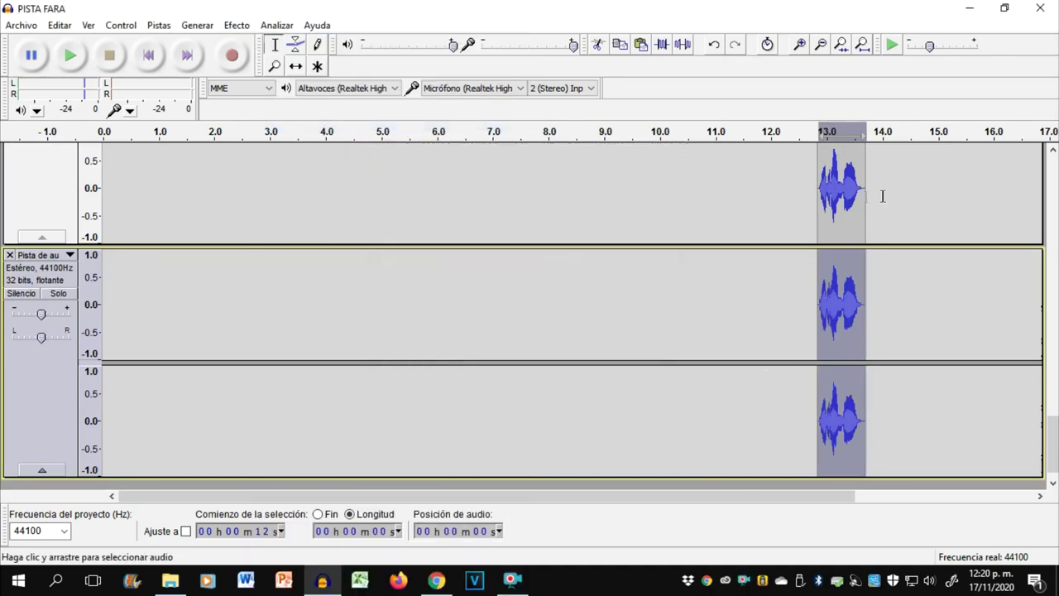
Step: Apply a pitch change of +15 percent to the other copy of the phrase on the track above
{"action": "scroll", "coordinate": [869, 199], "scroll_direction": "down", "scroll_amount": 2}
{"action": "left_click", "coordinate": [236, 25]}
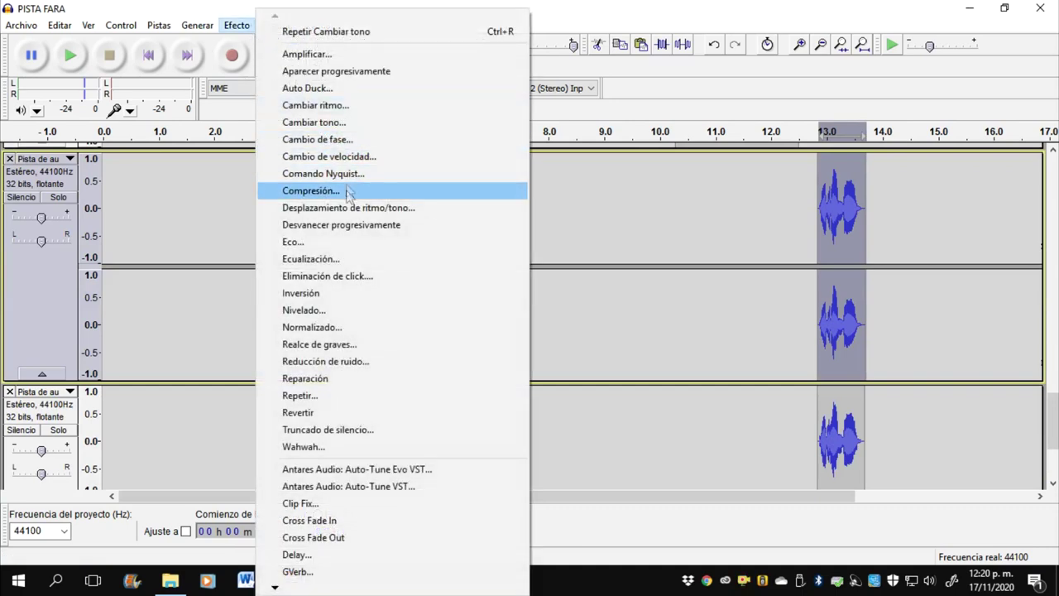
{"action": "left_click", "coordinate": [331, 124]}
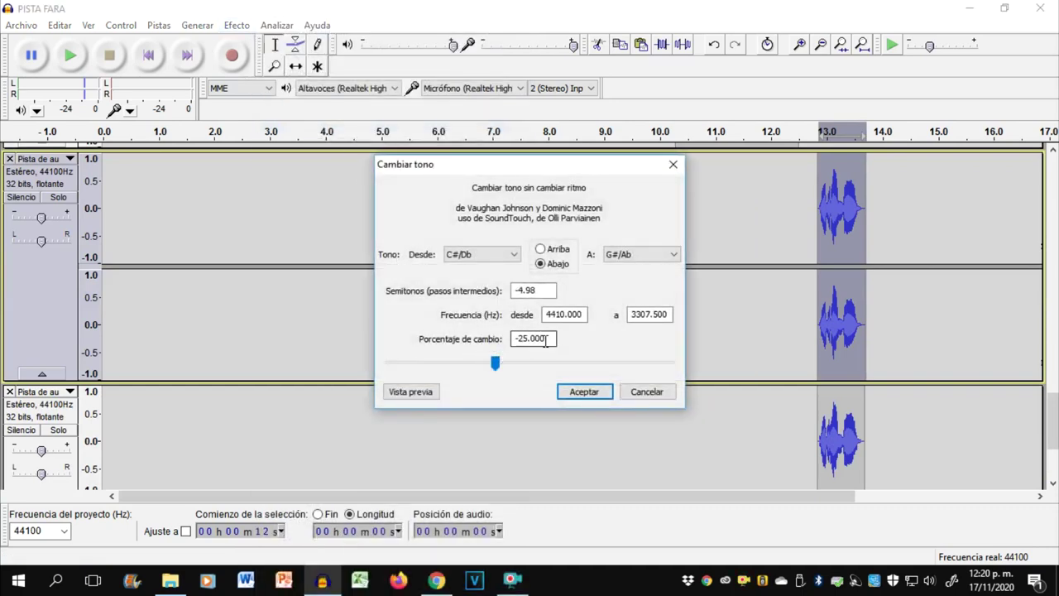
{"action": "type", "text": "-15"}
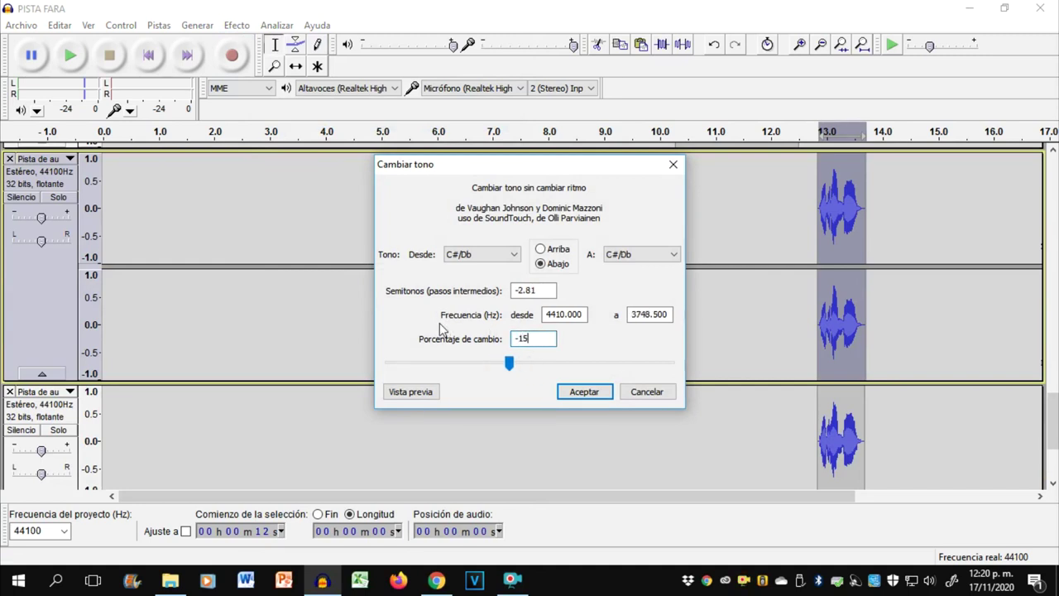
{"action": "key", "text": "BackSpace"}
{"action": "key", "text": "BackSpace"}
{"action": "type", "text": "+15"}
{"action": "key", "text": "Return"}
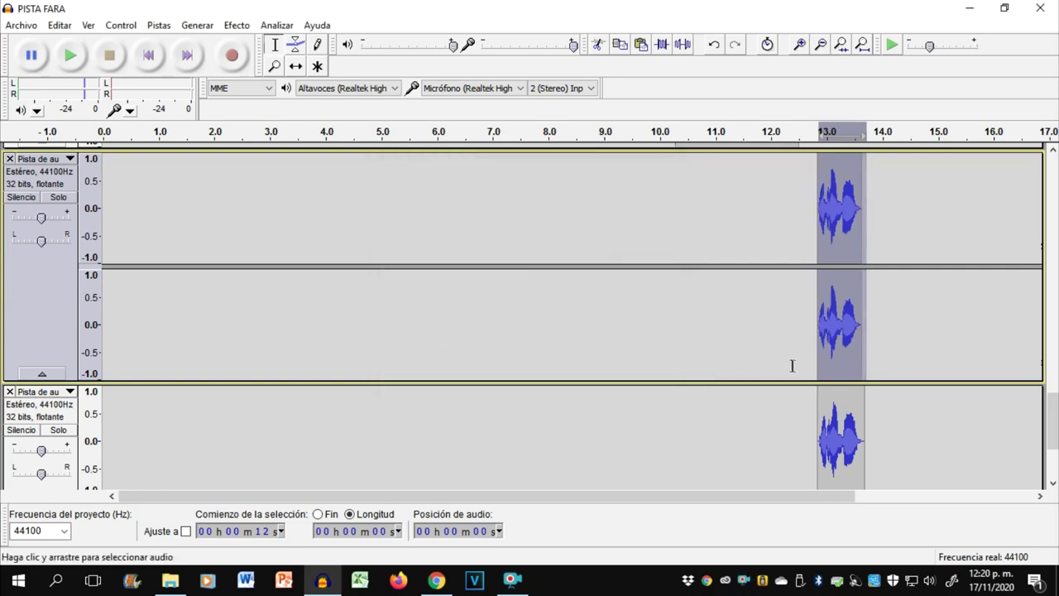
Step: Set the track gain of both pitch-shifted phrase copies to -10 dB
{"action": "scroll", "coordinate": [831, 358], "scroll_direction": "up", "scroll_amount": 3}
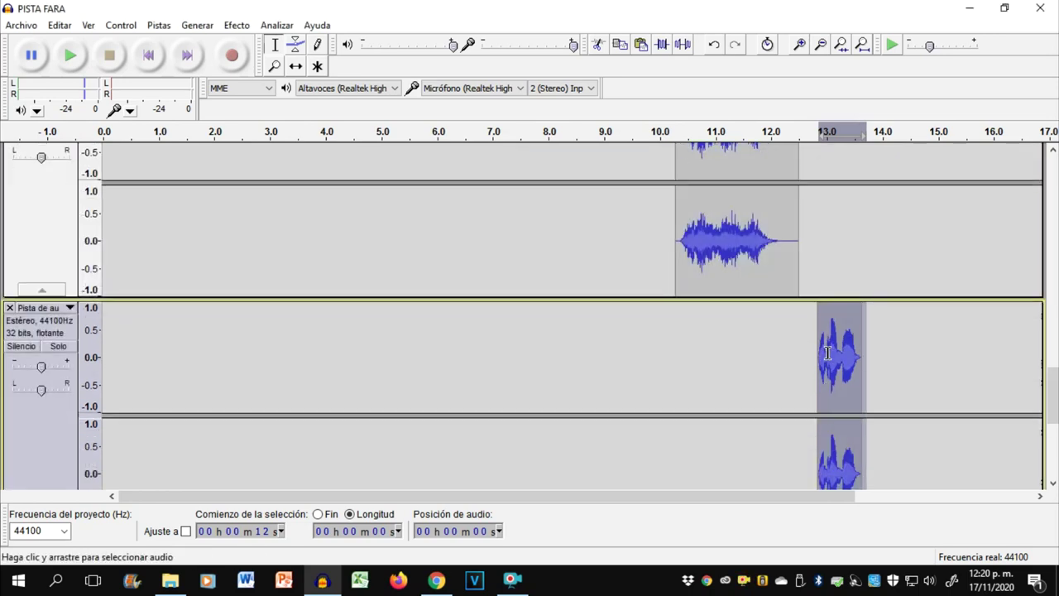
{"action": "scroll", "coordinate": [863, 368], "scroll_direction": "down", "scroll_amount": 5}
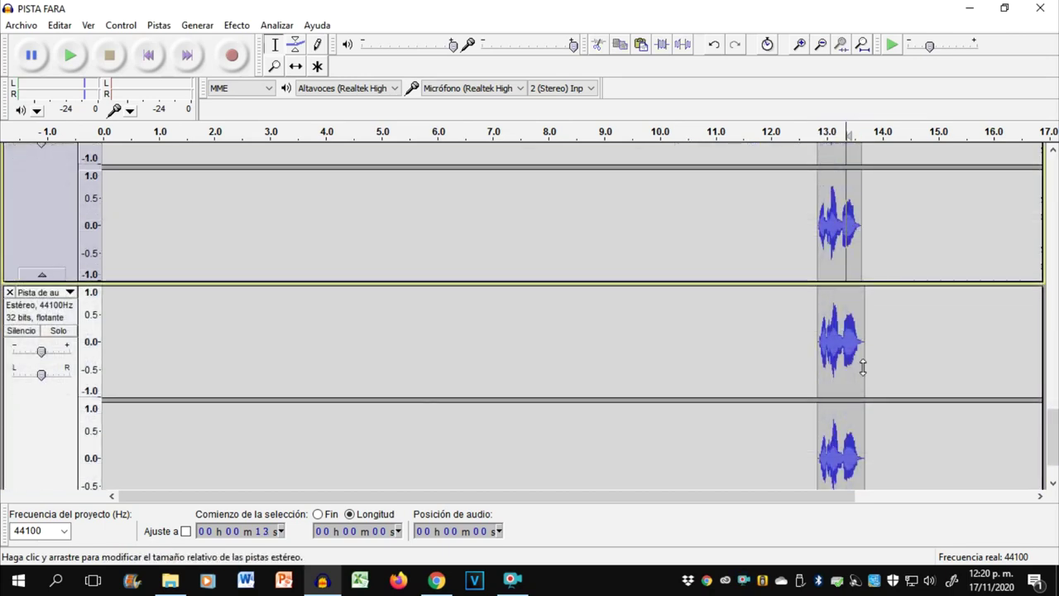
{"action": "double_click", "coordinate": [41, 219]}
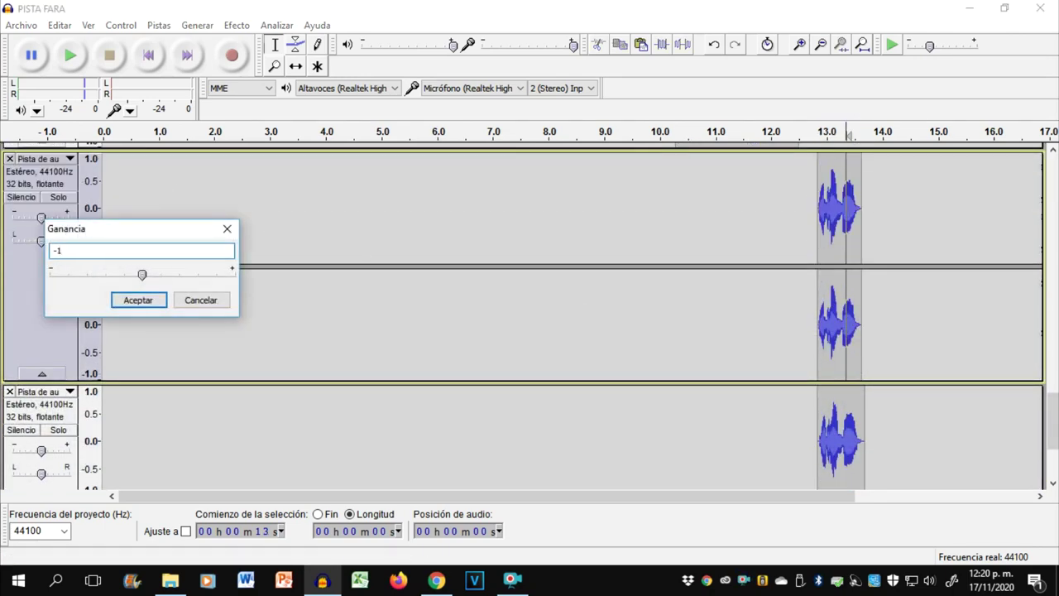
{"action": "key", "text": "Return"}
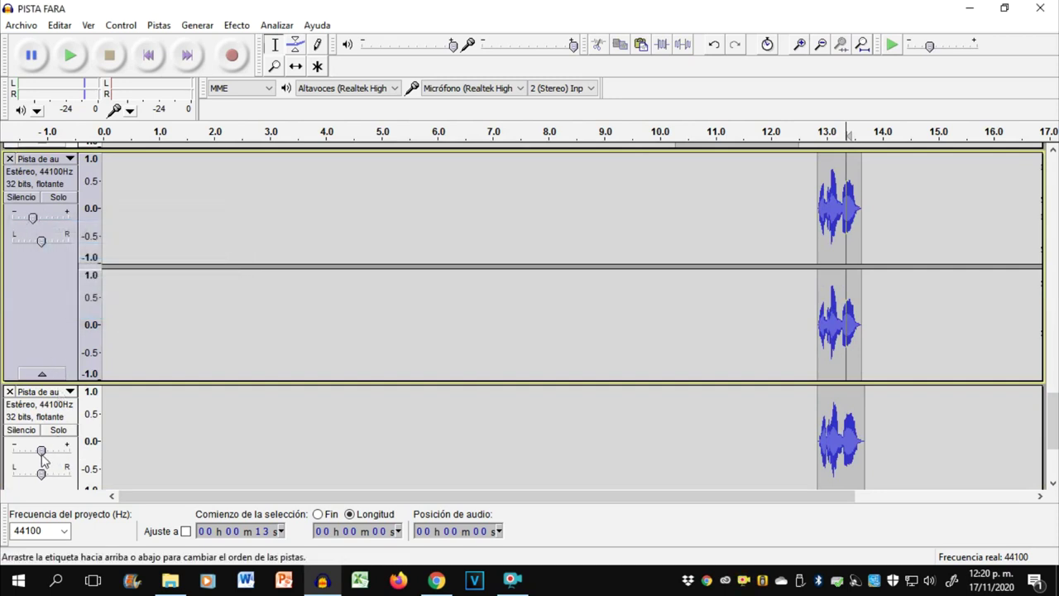
{"action": "double_click", "coordinate": [42, 453]}
{"action": "type", "text": "-"}
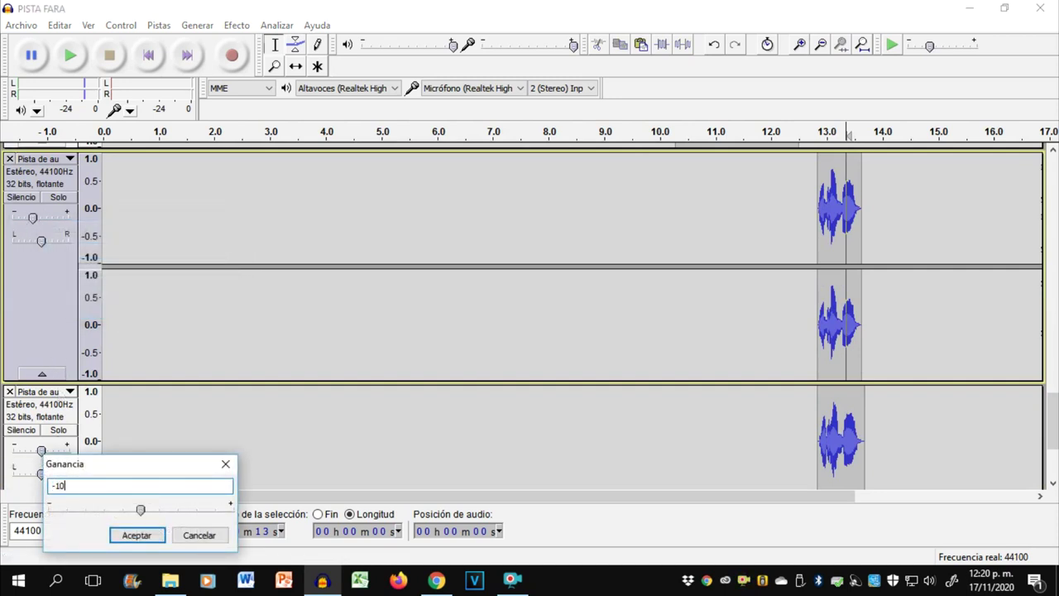
{"action": "type", "text": "10"}
{"action": "left_click", "coordinate": [137, 535]}
Step: Reduce the level of the main vocal's last phrase, from about 12.8 to 13.6 seconds, using Amplify with a negative value
{"action": "scroll", "coordinate": [160, 414], "scroll_direction": "down", "scroll_amount": 10}
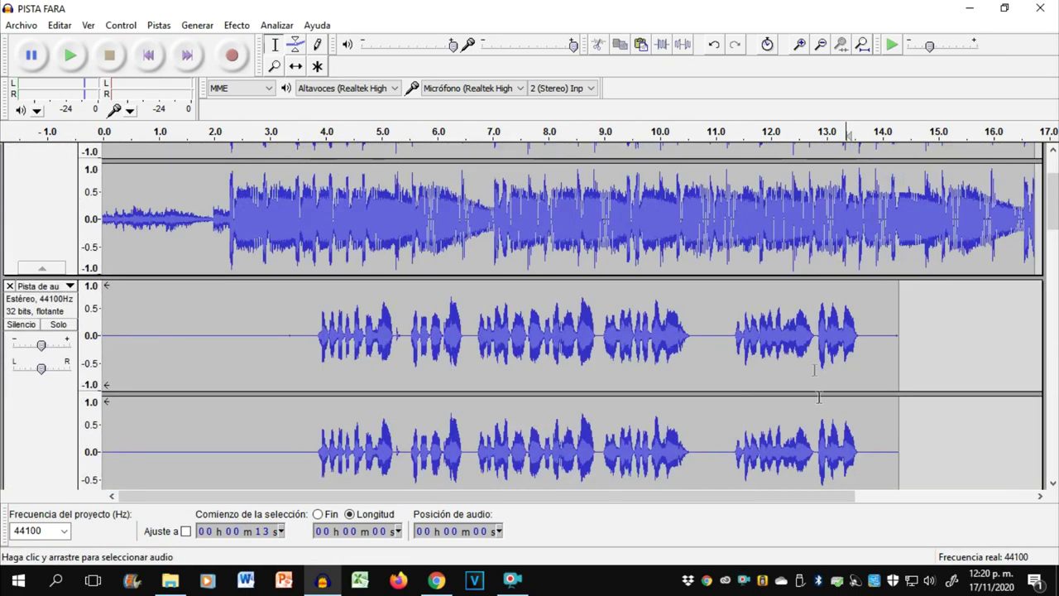
{"action": "left_click_drag", "start_coordinate": [819, 364], "coordinate": [860, 366]}
{"action": "scroll", "coordinate": [859, 366], "scroll_direction": "down", "scroll_amount": 1}
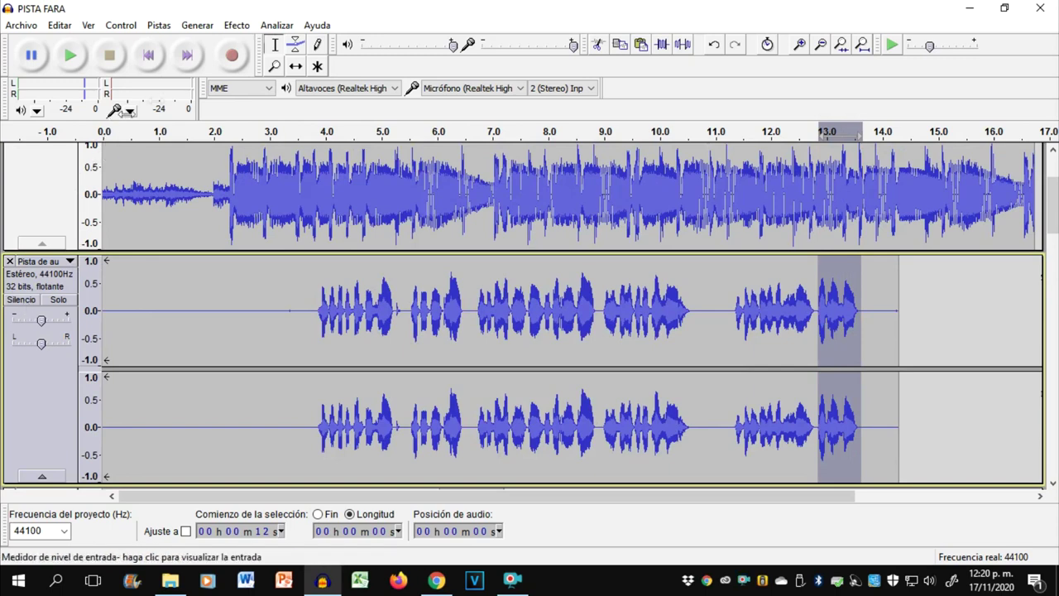
{"action": "left_click", "coordinate": [237, 24]}
{"action": "left_click", "coordinate": [276, 54]}
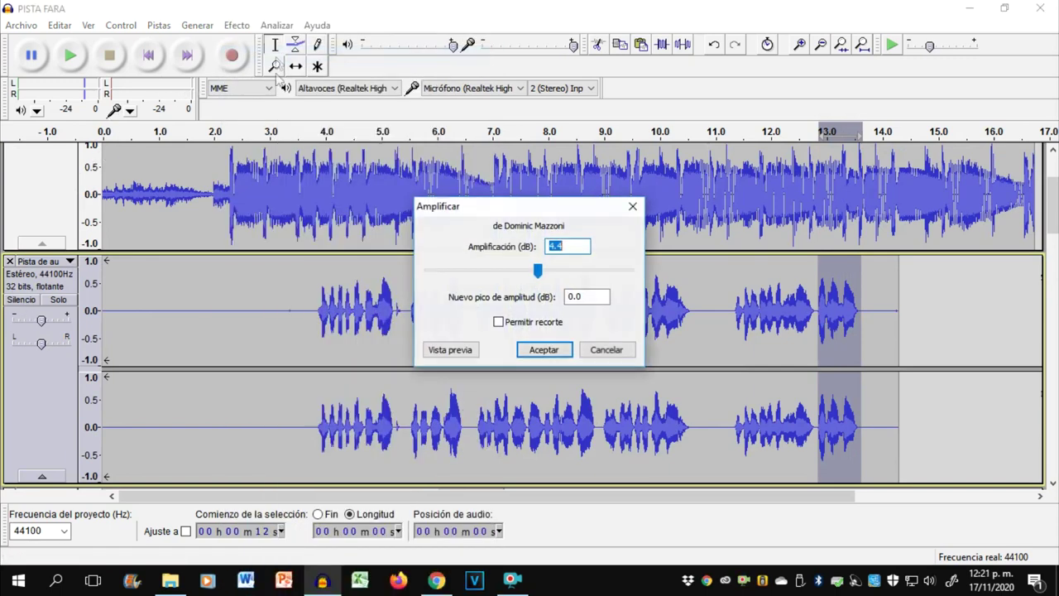
{"action": "type", "text": "-"}
{"action": "key", "text": "Return"}
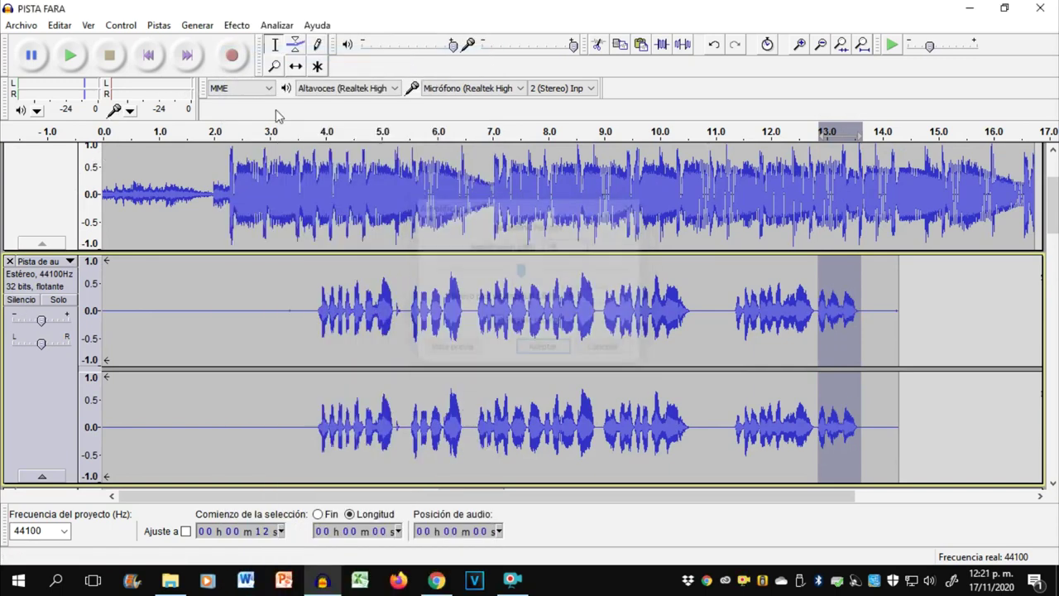
Step: Set the gain of the main vocal track to -5 dB
{"action": "left_click", "coordinate": [777, 328]}
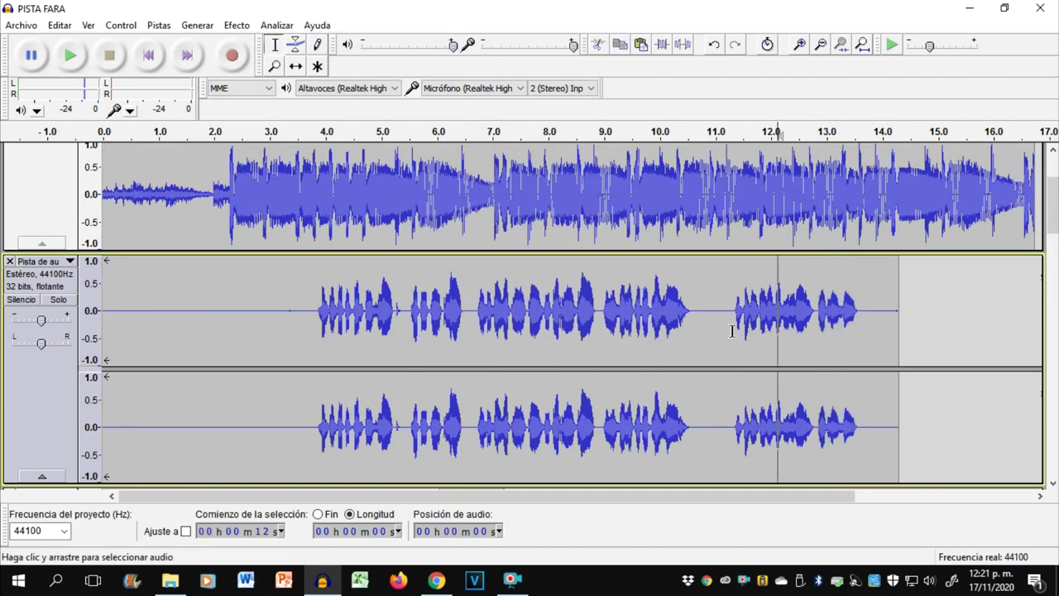
{"action": "left_click", "coordinate": [728, 331]}
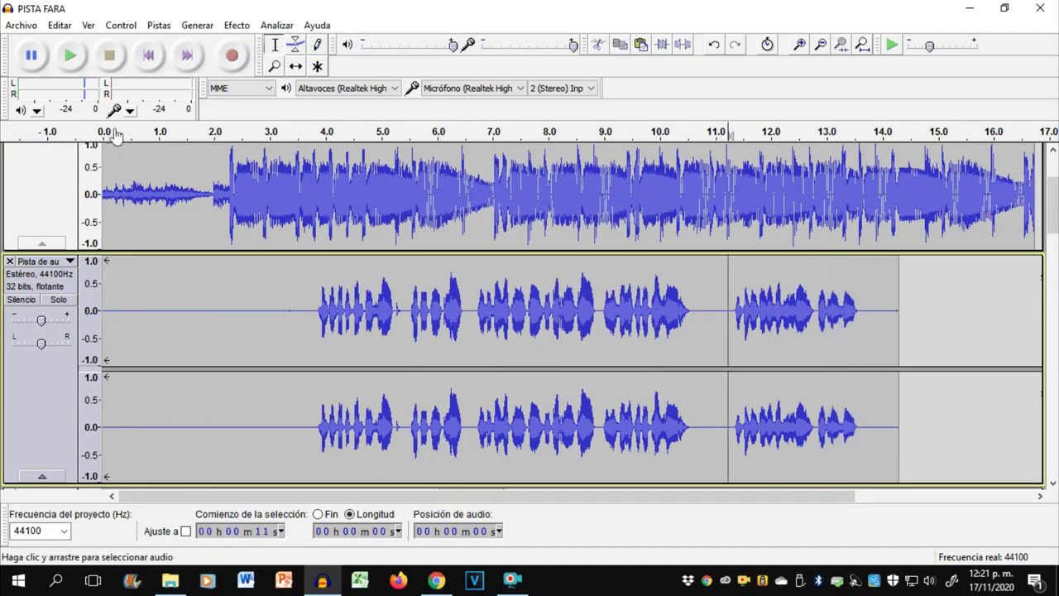
{"action": "left_click", "coordinate": [148, 54]}
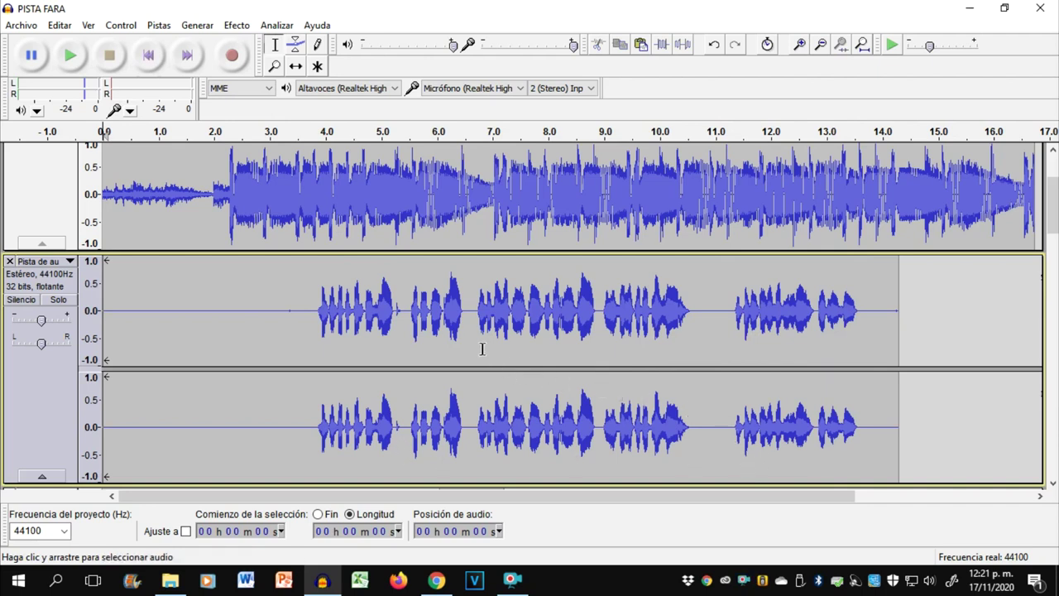
{"action": "left_click", "coordinate": [404, 333]}
{"action": "double_click", "coordinate": [42, 321]}
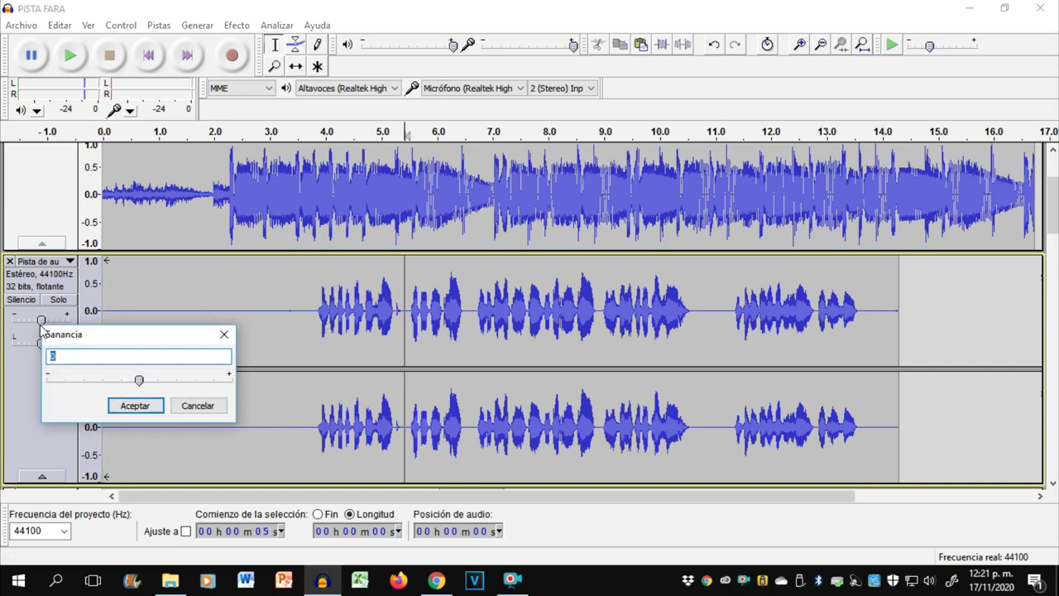
{"action": "type", "text": "-5"}
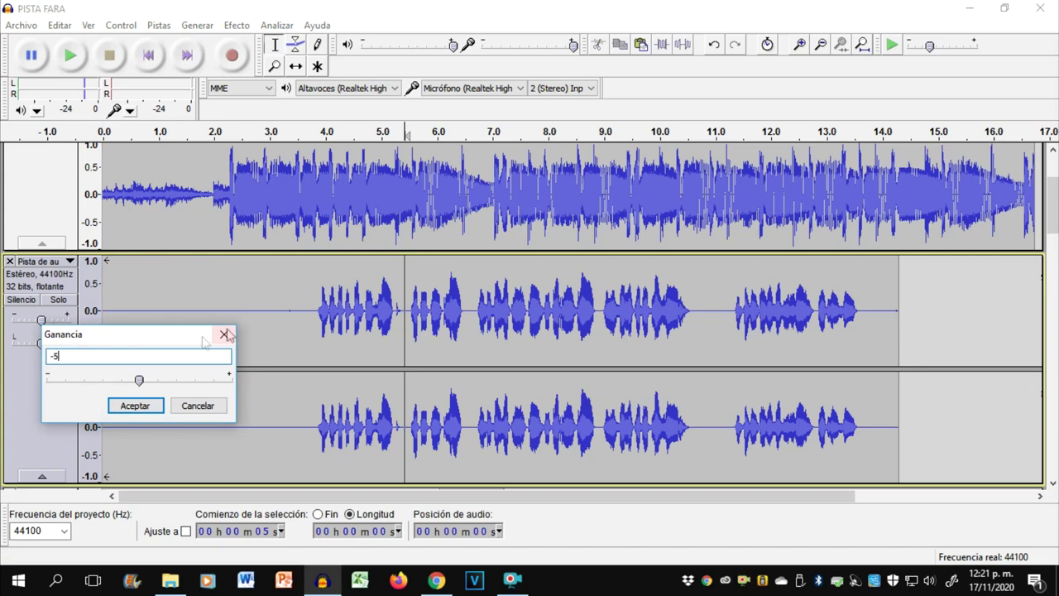
{"action": "left_click", "coordinate": [135, 406]}
Step: Play the full mix from the beginning to hear the vocals blended with the backing track
{"action": "left_click", "coordinate": [149, 55]}
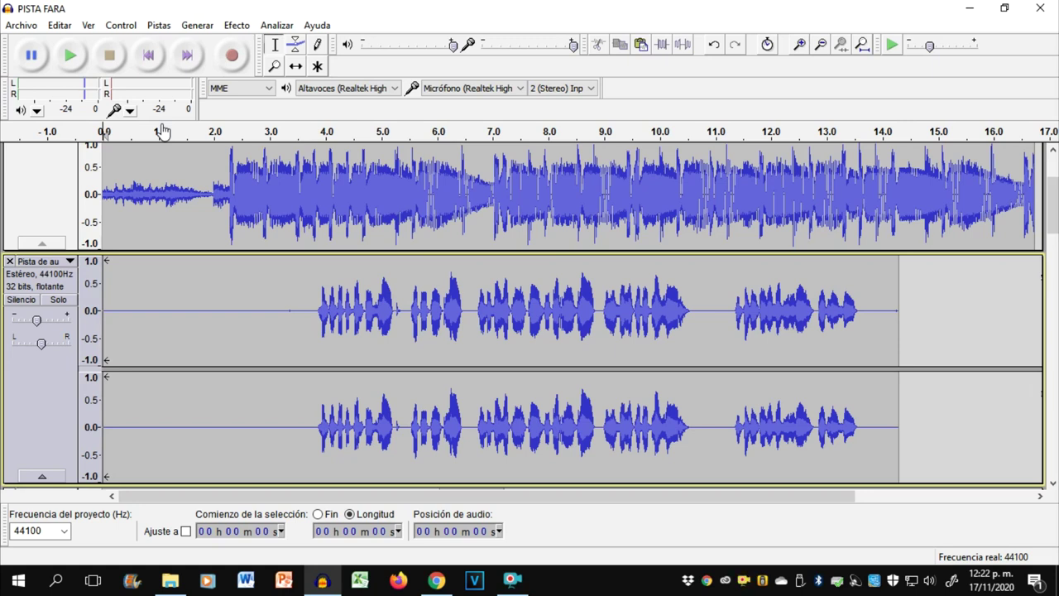
{"action": "left_click", "coordinate": [79, 66]}
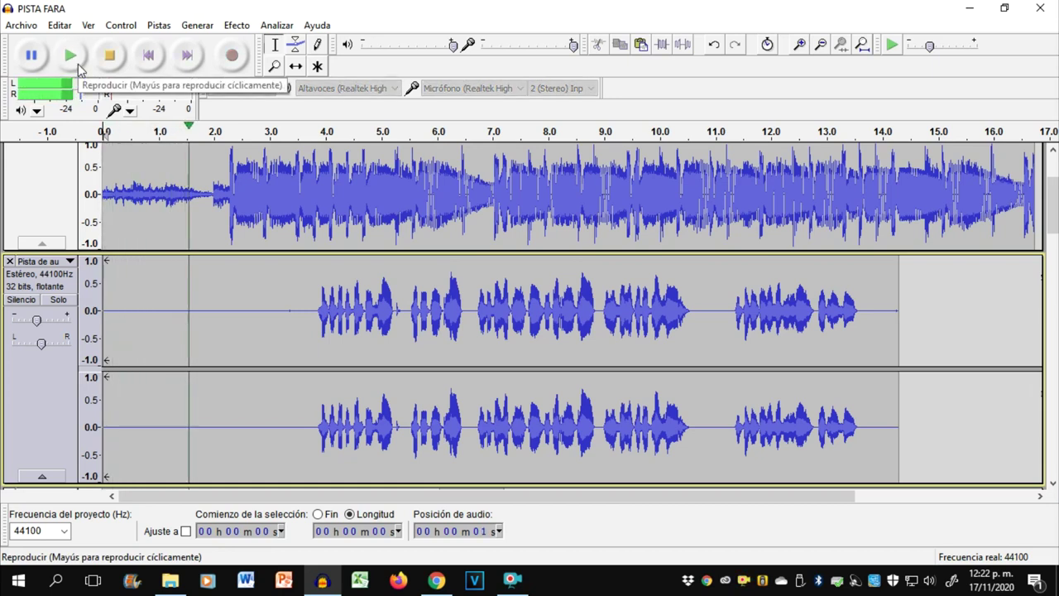